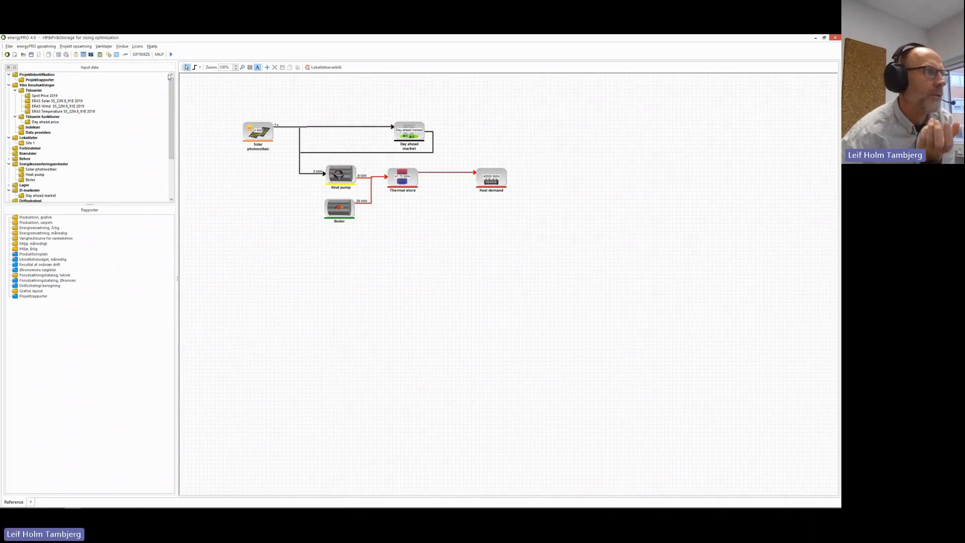
Glance at the setup options and the OPTIMIZE settings, then reopen the setup options.
left_click(53, 46)
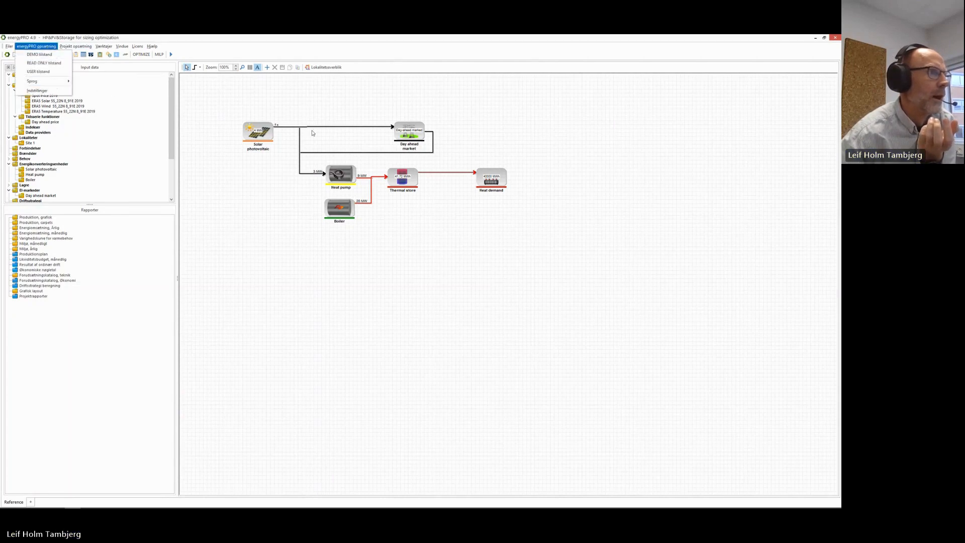
left_click(214, 100)
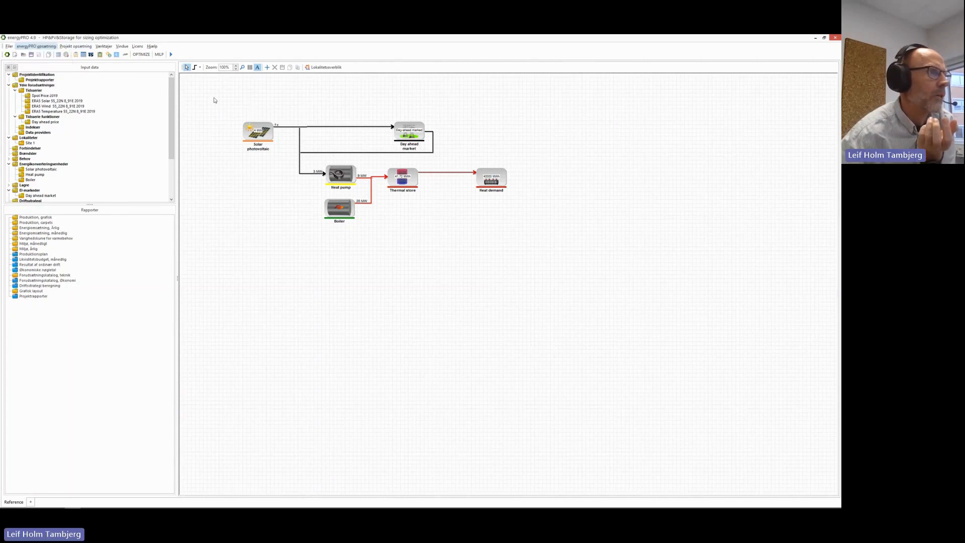
left_click(139, 56)
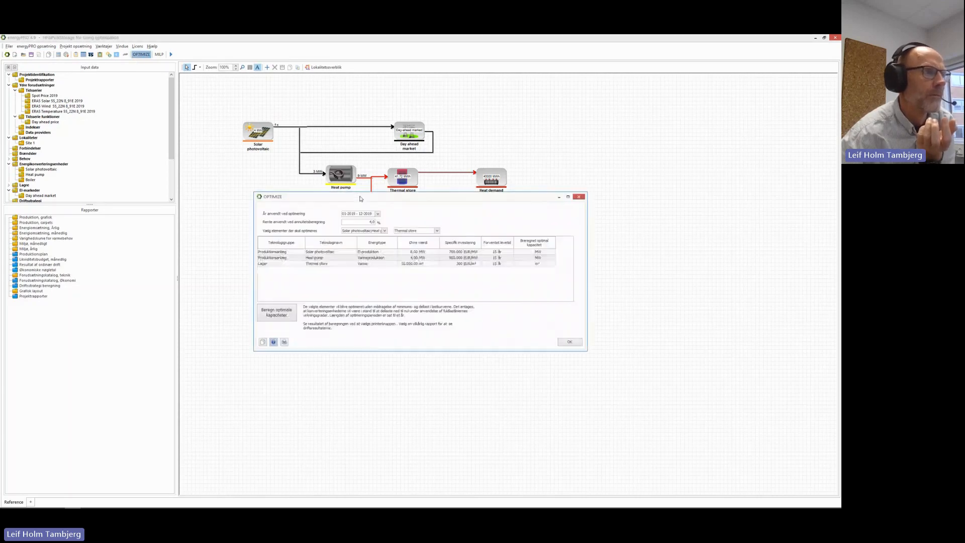
left_click(568, 342)
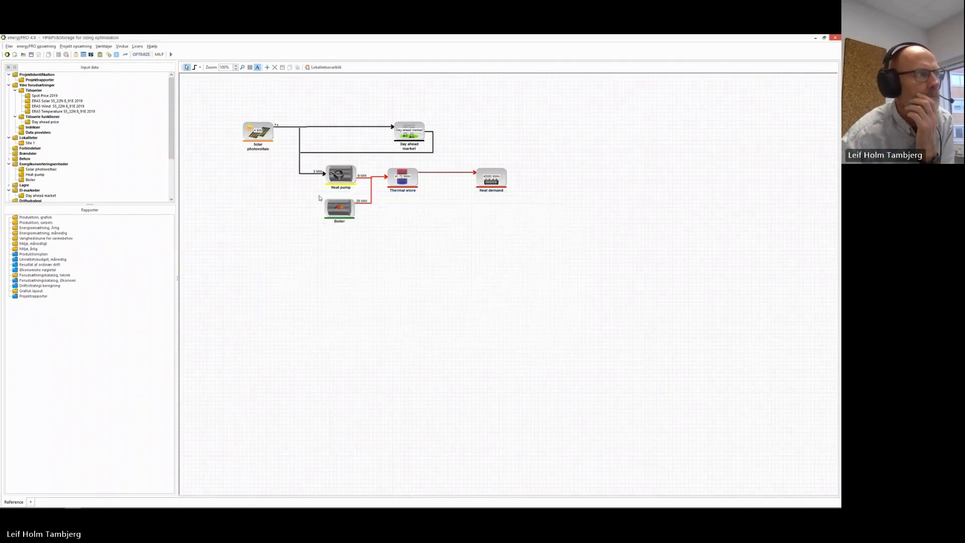
left_click(36, 47)
Switch the interface language to English, restart, and reopen the HP&PV&Storage for sizing optimization project.
mouse_move(43, 80)
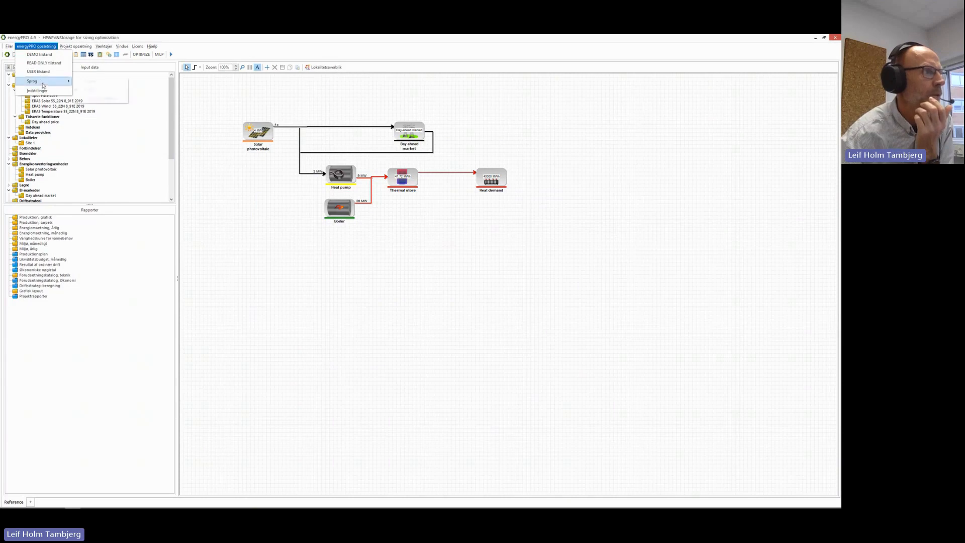
left_click(101, 82)
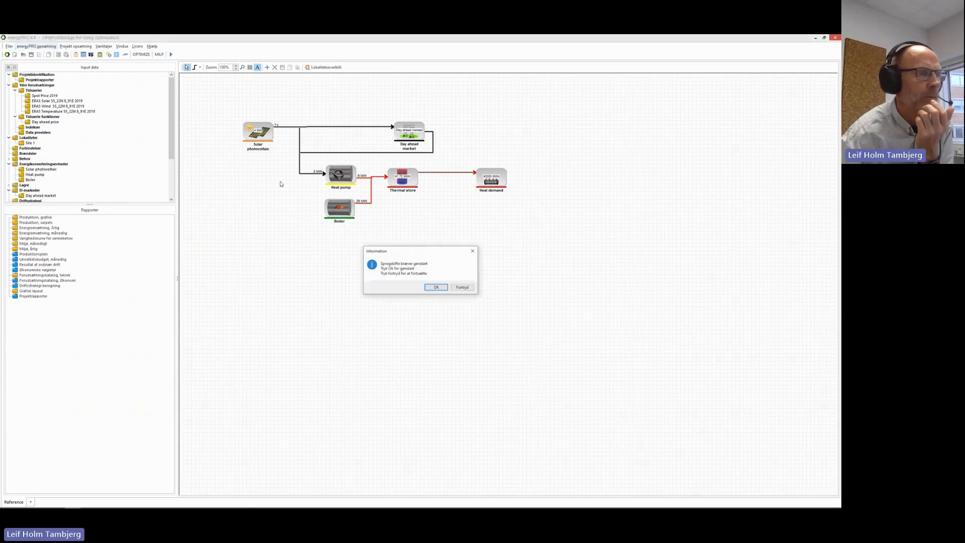
left_click(430, 287)
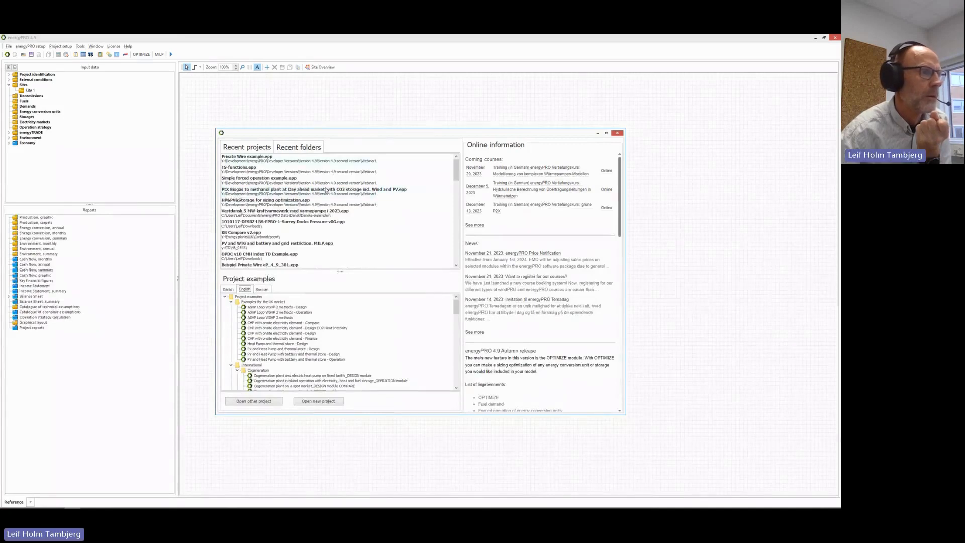
double_click(269, 201)
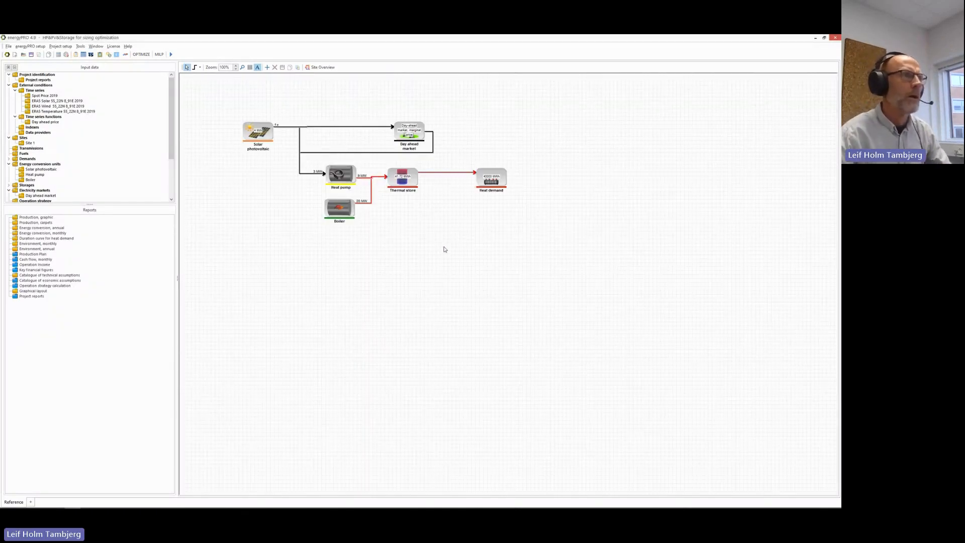
Bring up the OPTIMIZE dialog, nudge it aside, and begin editing the annuity interest rate.
left_click(145, 56)
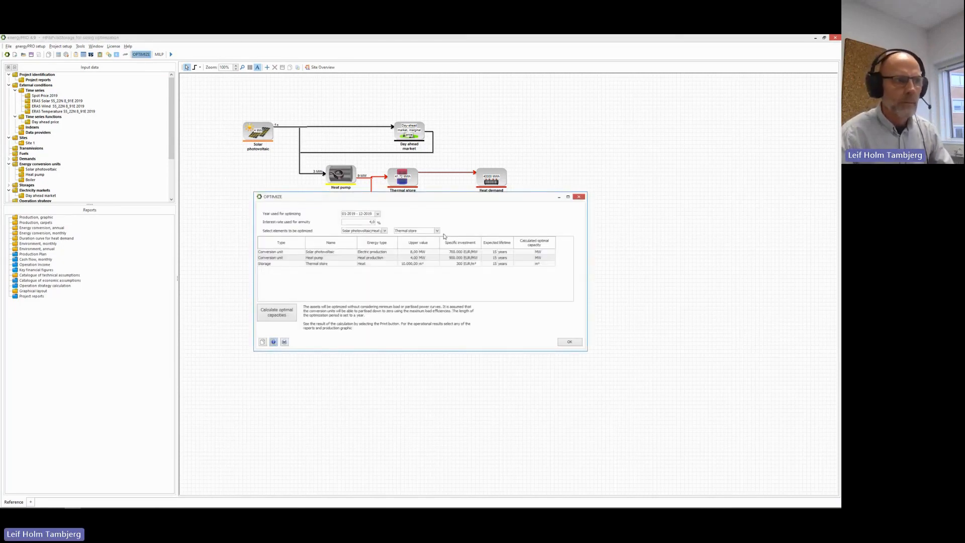
mouse_move(462, 199)
left_mouse_down()
mouse_move(452, 203)
mouse_move(460, 200)
left_mouse_up()
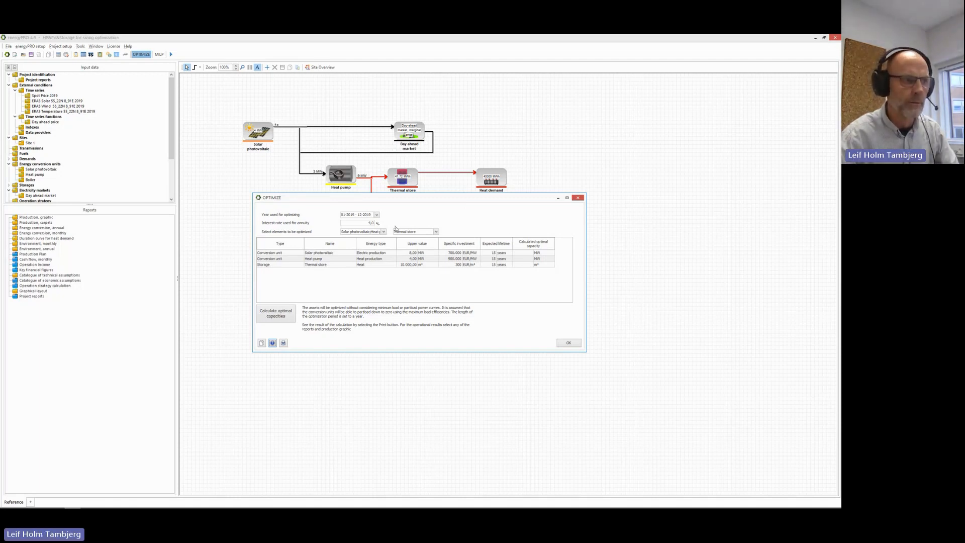
left_click(365, 223)
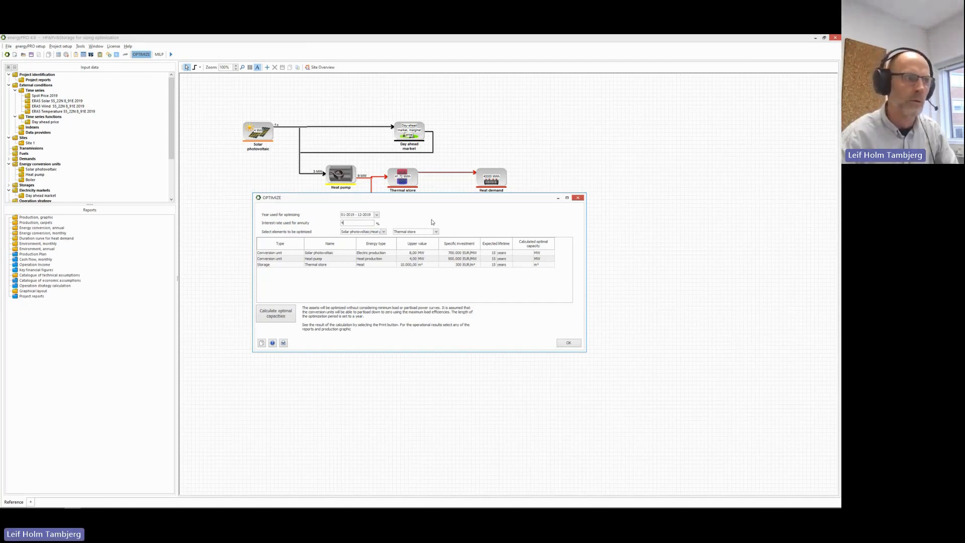
left_click(384, 231)
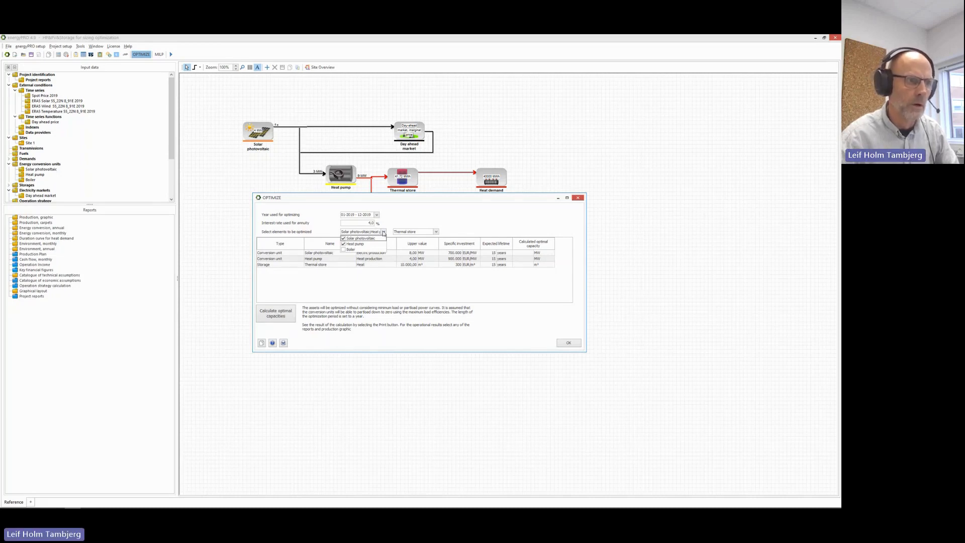
left_click(384, 232)
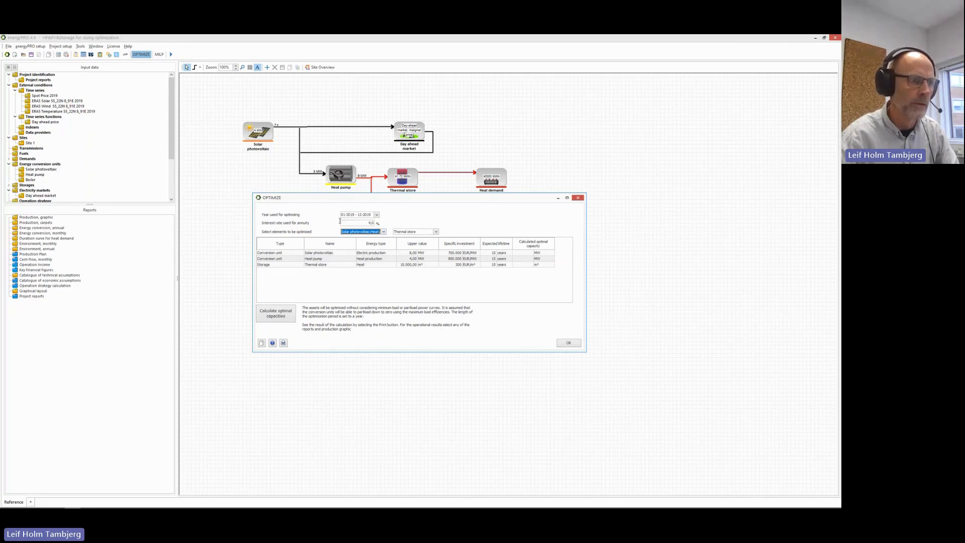
left_click(385, 233)
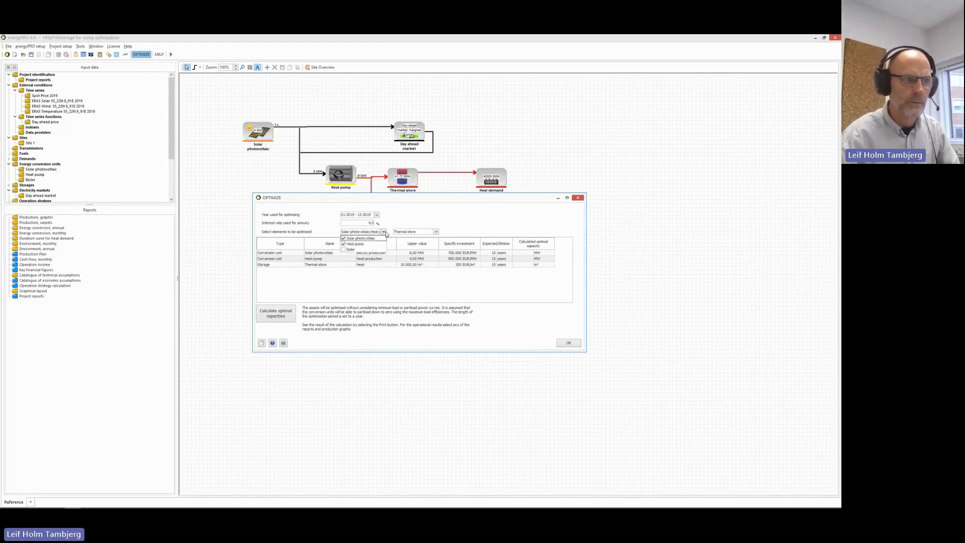
left_click(384, 232)
left_click(436, 232)
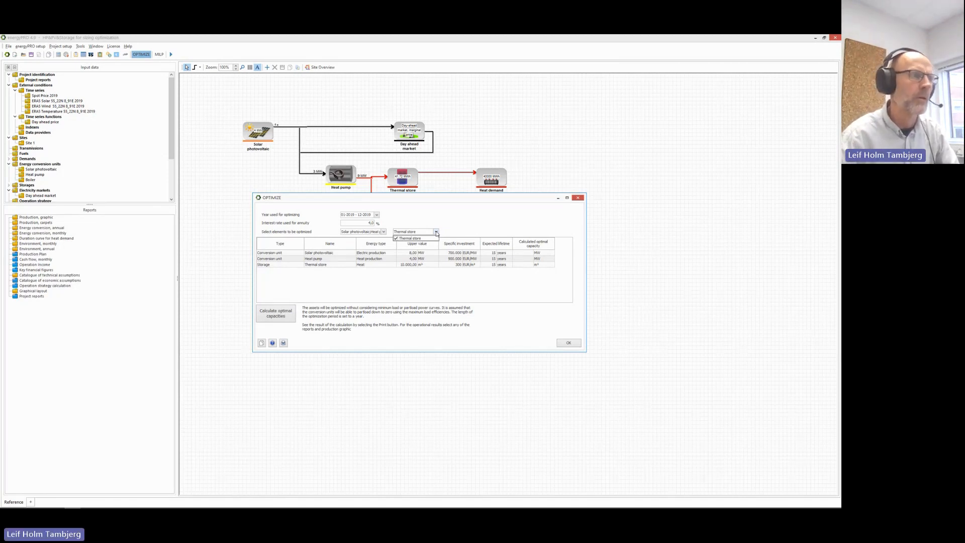
left_click(309, 294)
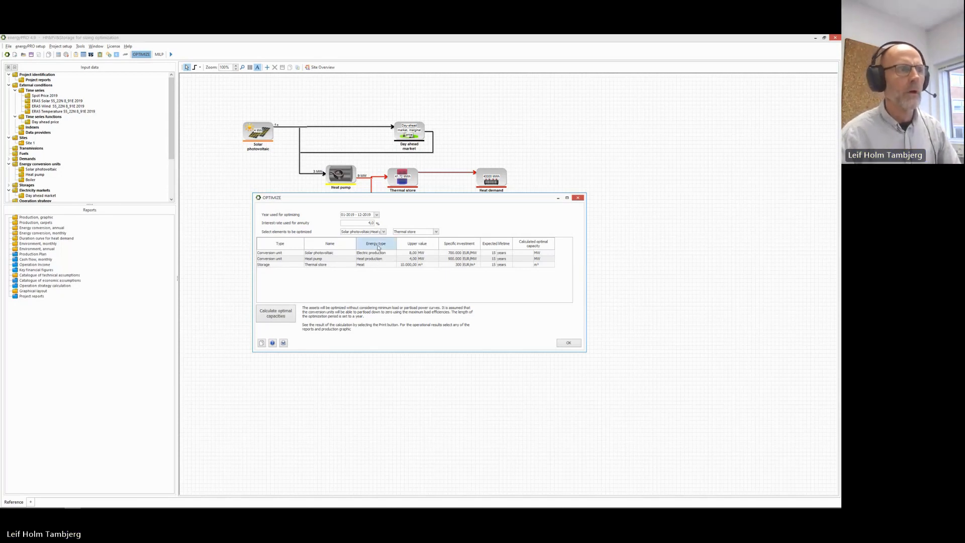
Keep the heat pump as Heat production, select the Thermal store row, and calculate optimal capacities.
left_click(394, 259)
left_click(394, 259)
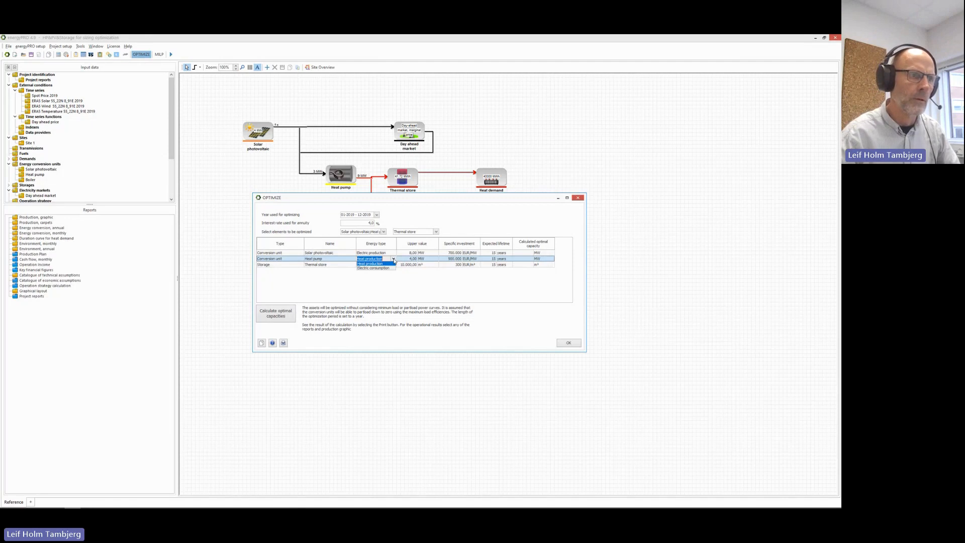
left_click(394, 261)
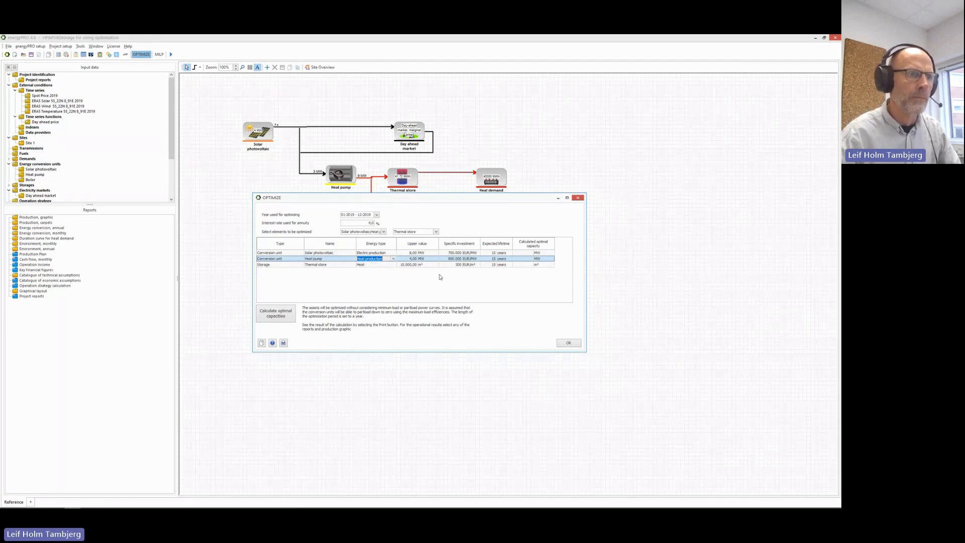
left_click(384, 265)
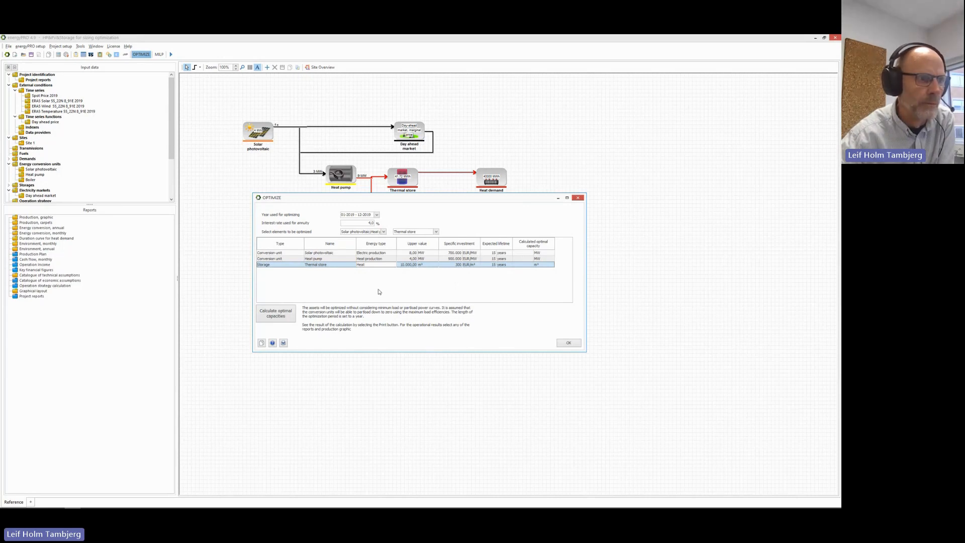
left_click(276, 315)
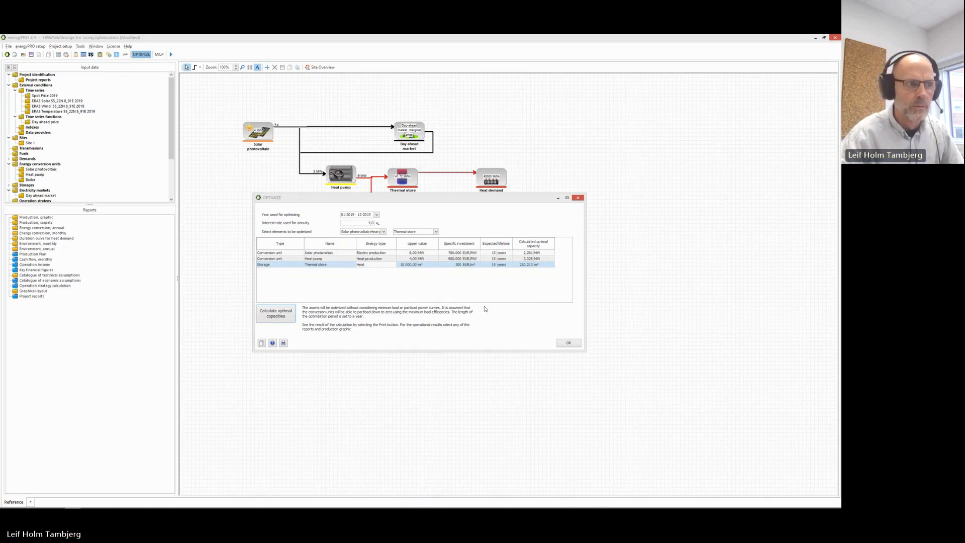
left_click(284, 344)
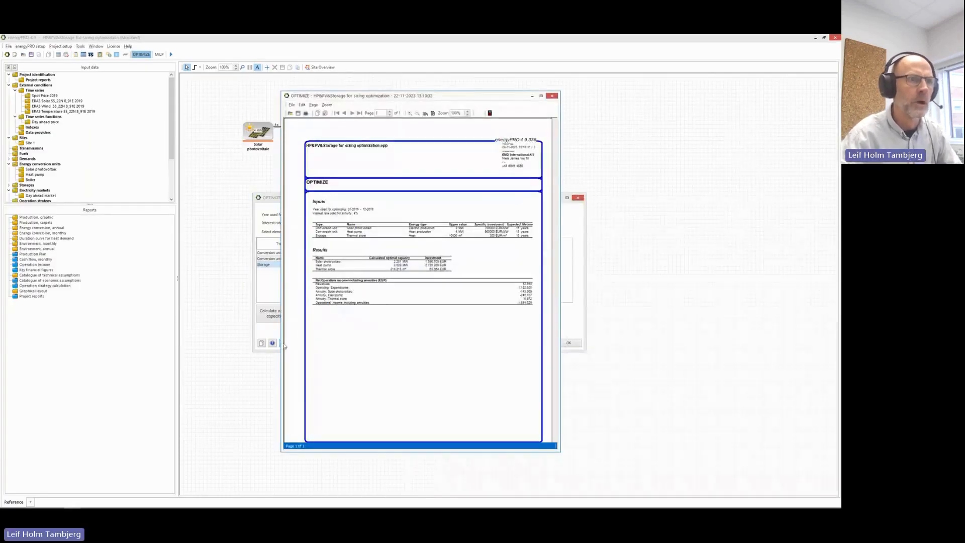
left_click(410, 113)
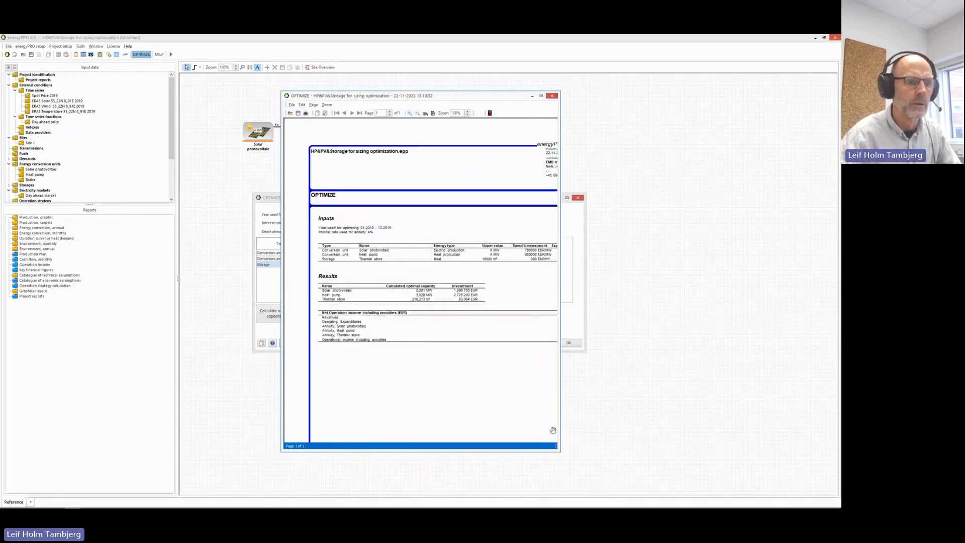
left_click_drag(560, 425, 609, 424)
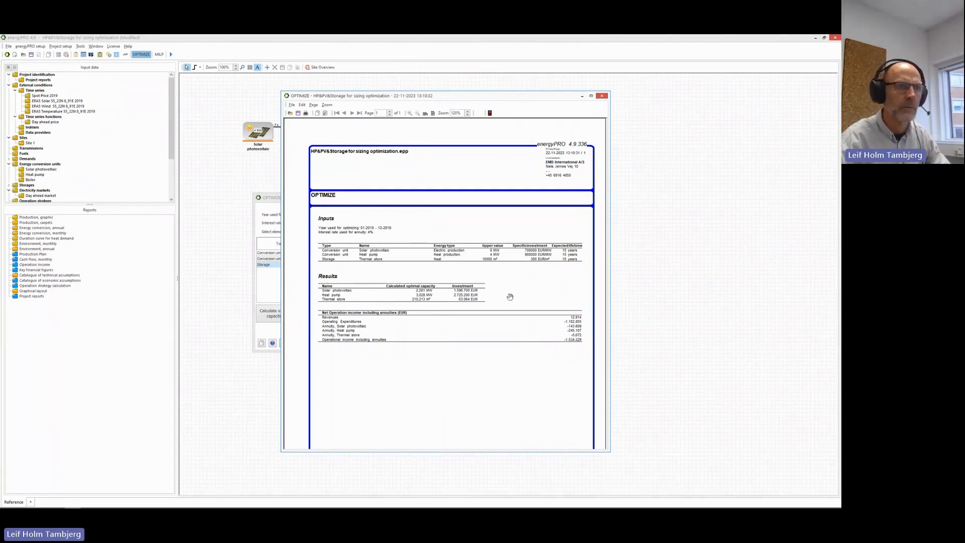
left_click(490, 113)
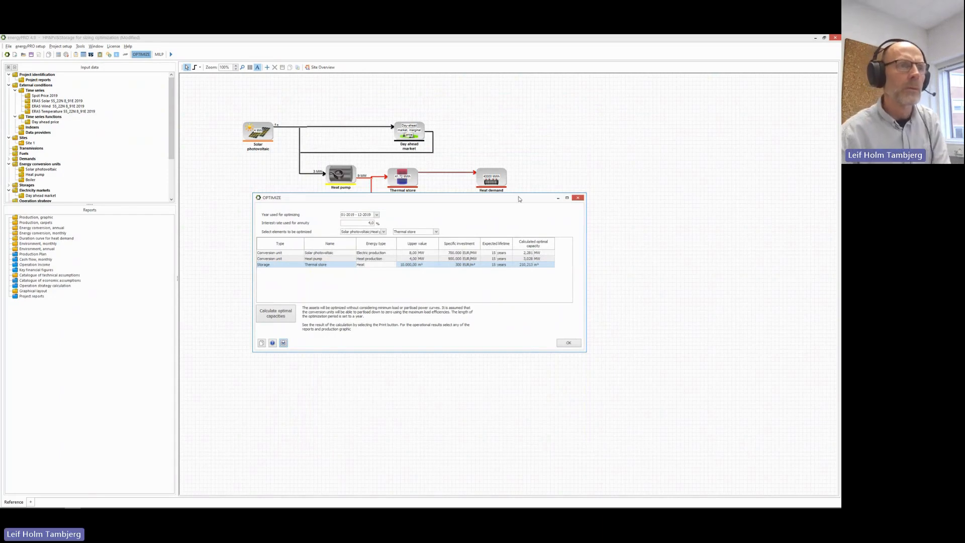
Close OPTIMIZE, scroll the production graphic to July, and open the Operation income report.
left_click(570, 343)
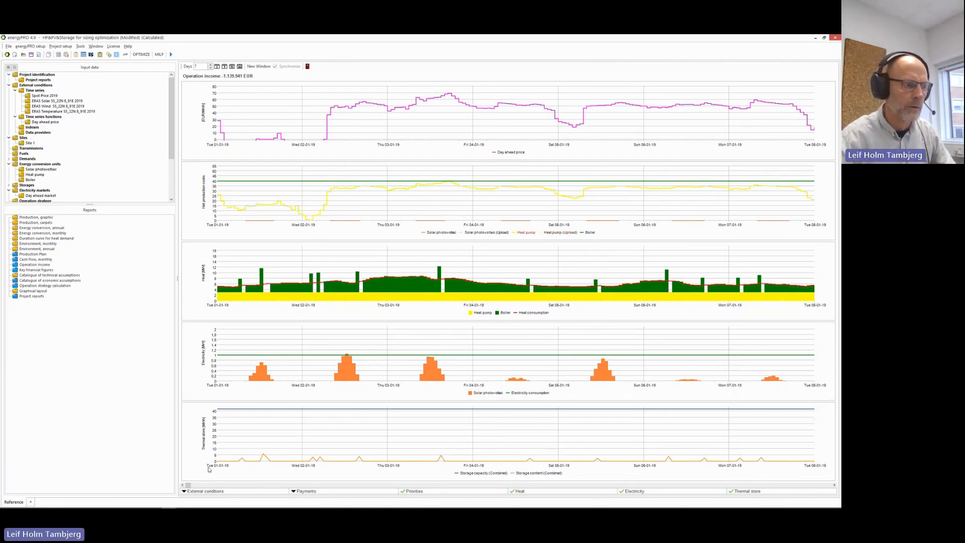
left_click_drag(188, 484, 588, 442)
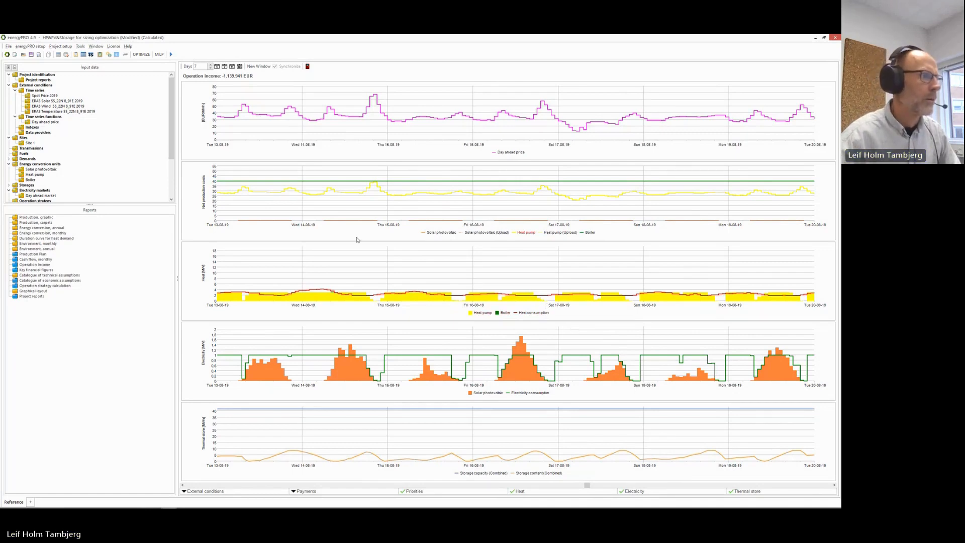
double_click(42, 265)
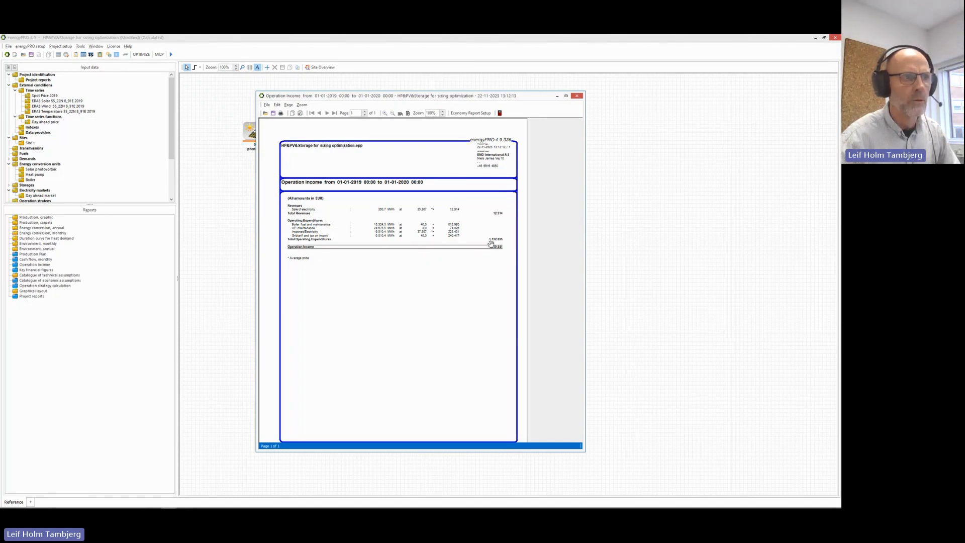
Close the Operation income report, reopen OPTIMIZE, and open its printable results report off to the side.
left_click(498, 113)
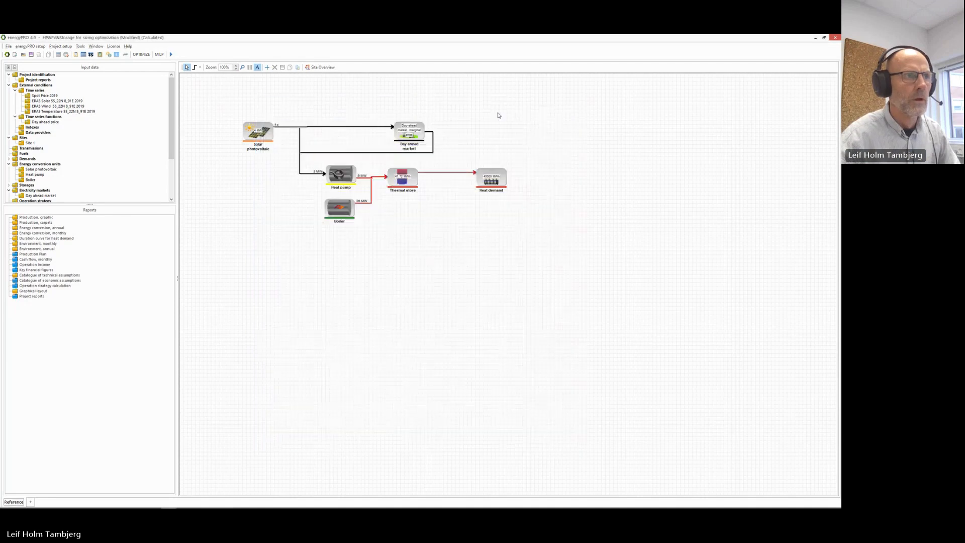
left_click(142, 54)
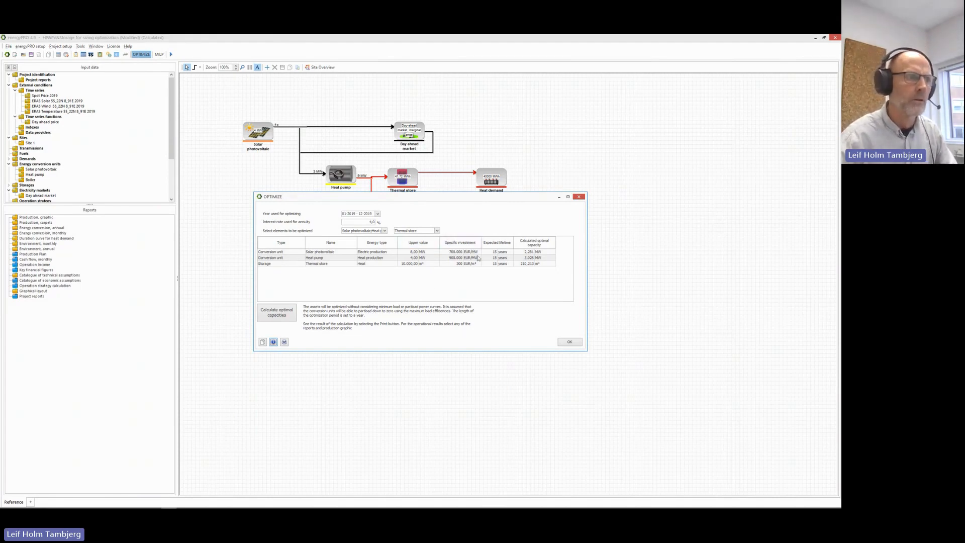
left_click(285, 342)
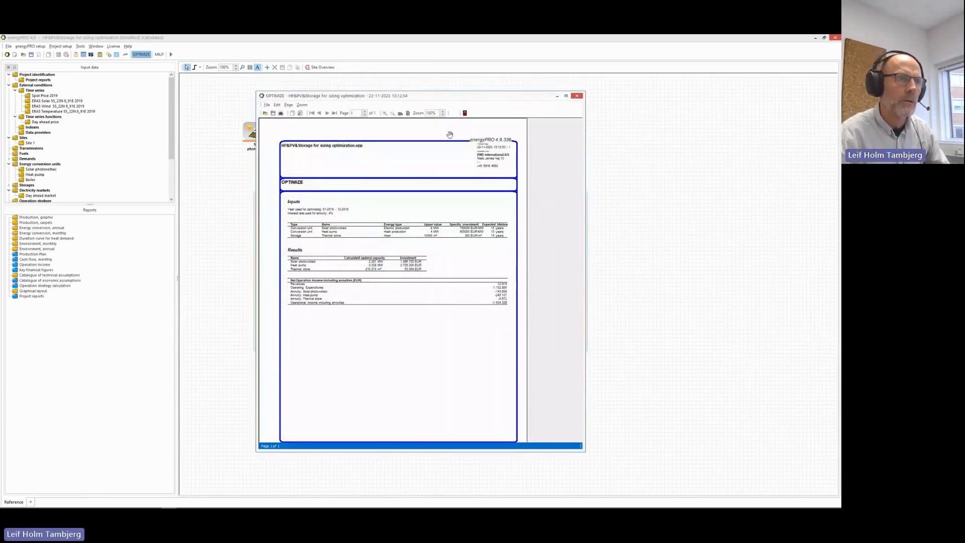
left_click_drag(455, 98, 0, 189)
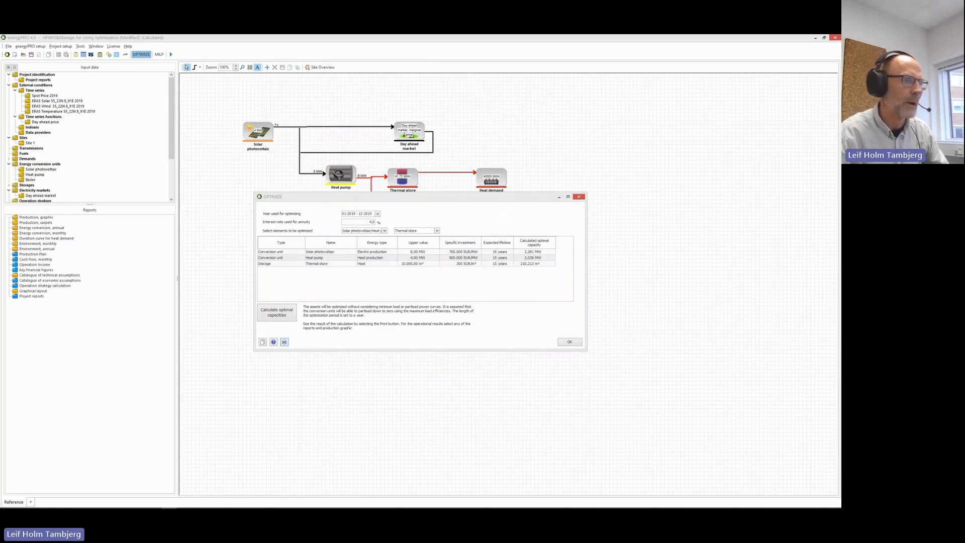
Set lifetimes to 25 years for Thermal store and 20 for Solar photovoltaic, recalculate, and preview results.
double_click(491, 263)
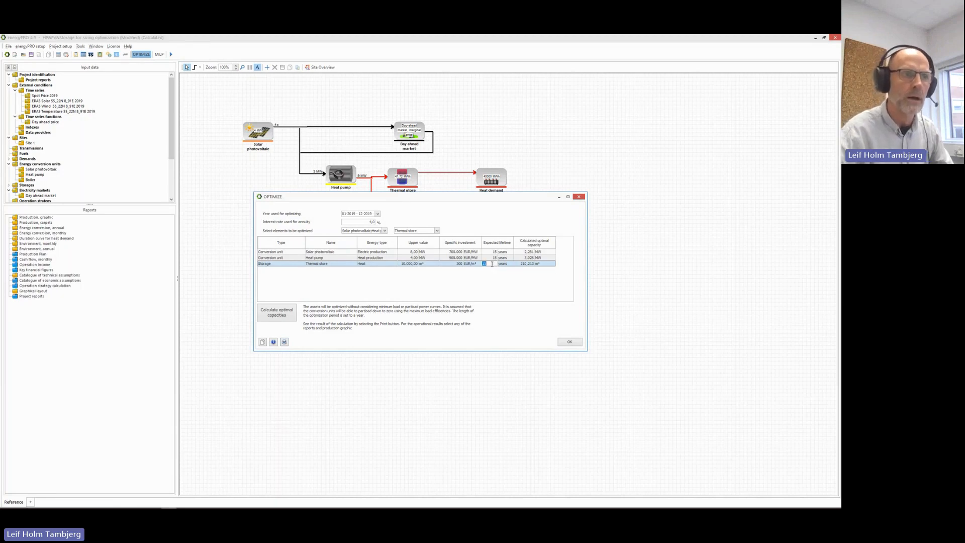
type("25")
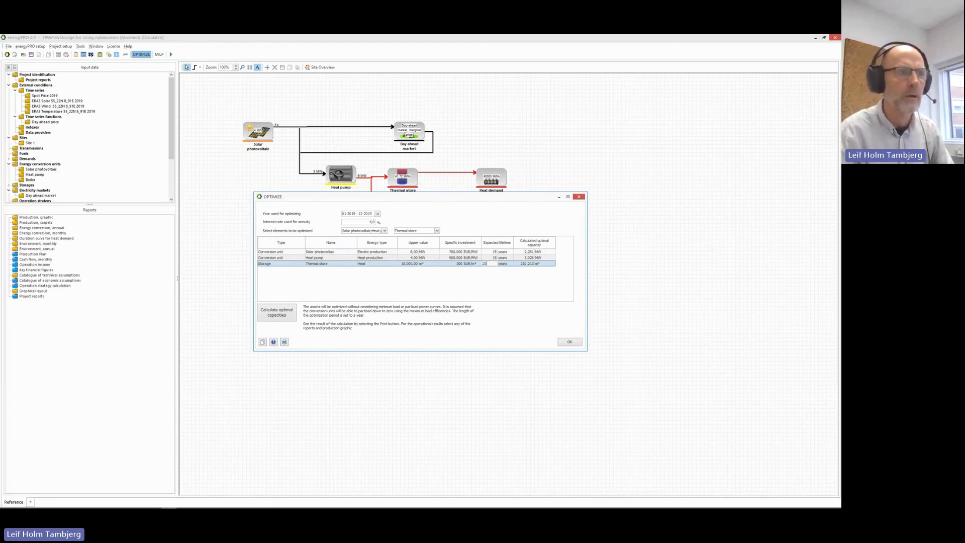
double_click(489, 251)
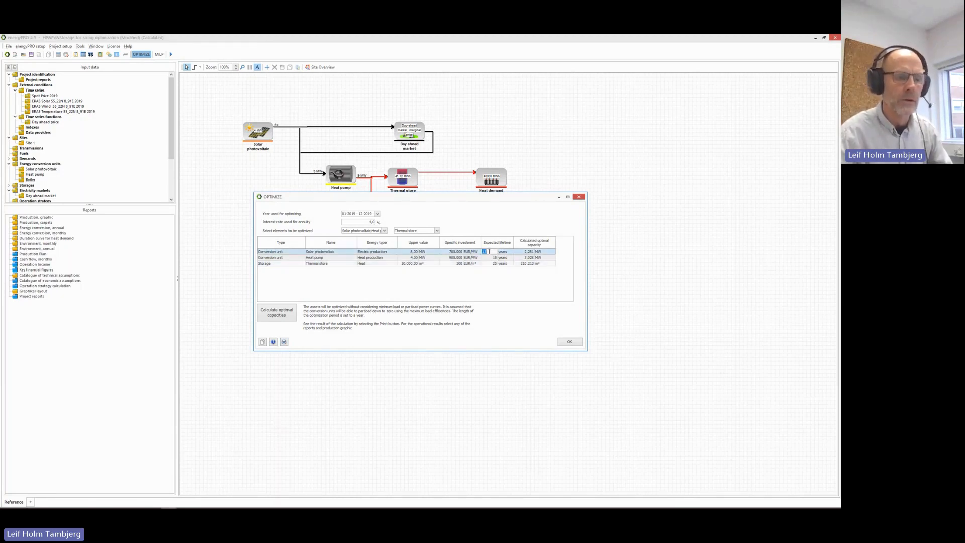
type("20")
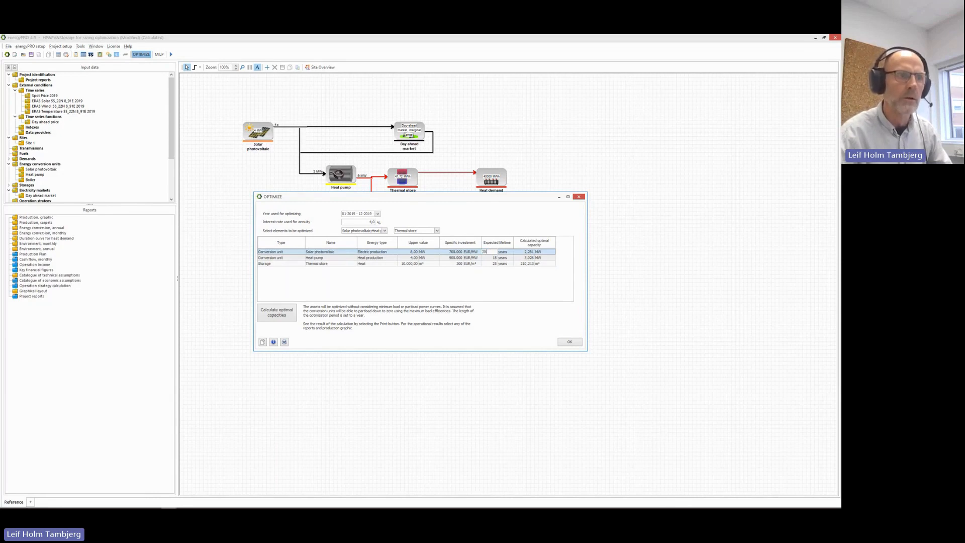
left_click(284, 314)
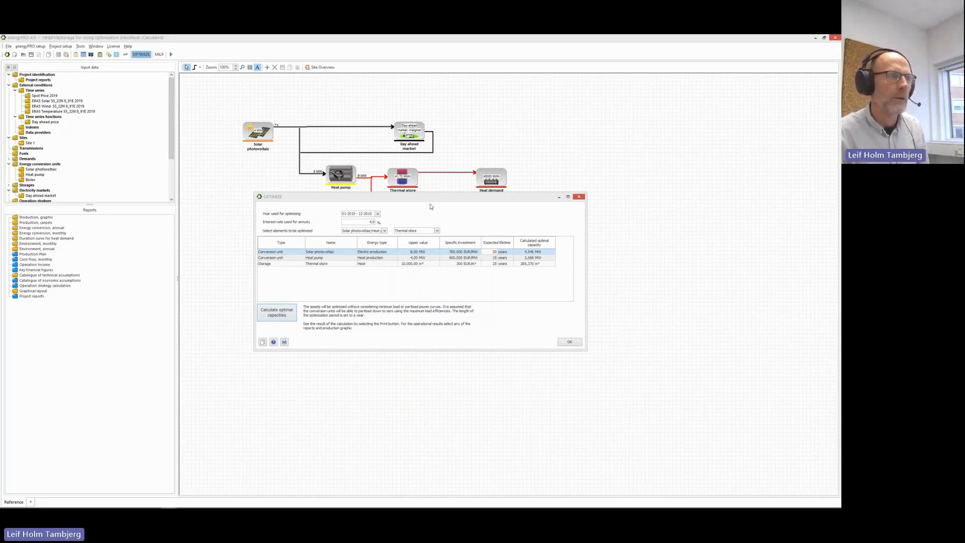
left_click_drag(437, 198, 580, 190)
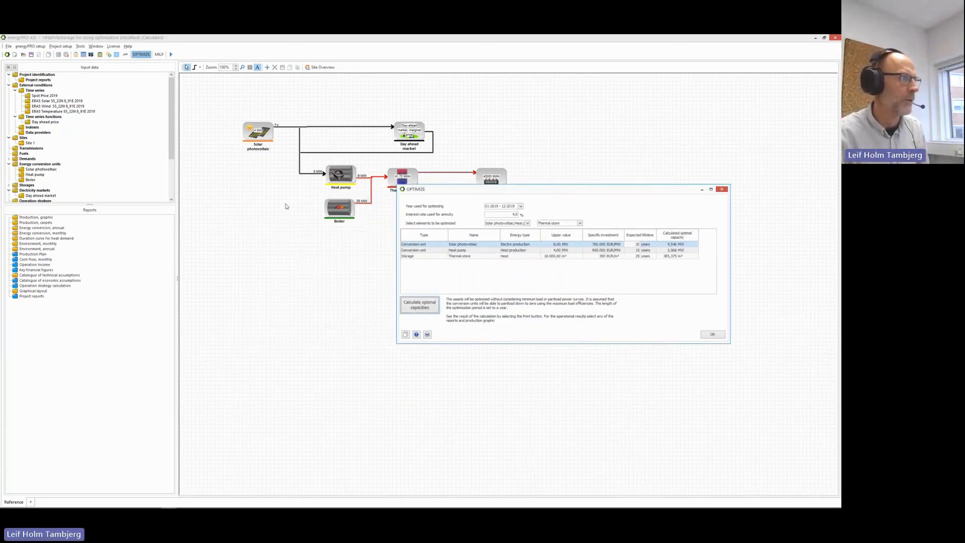
left_click(427, 334)
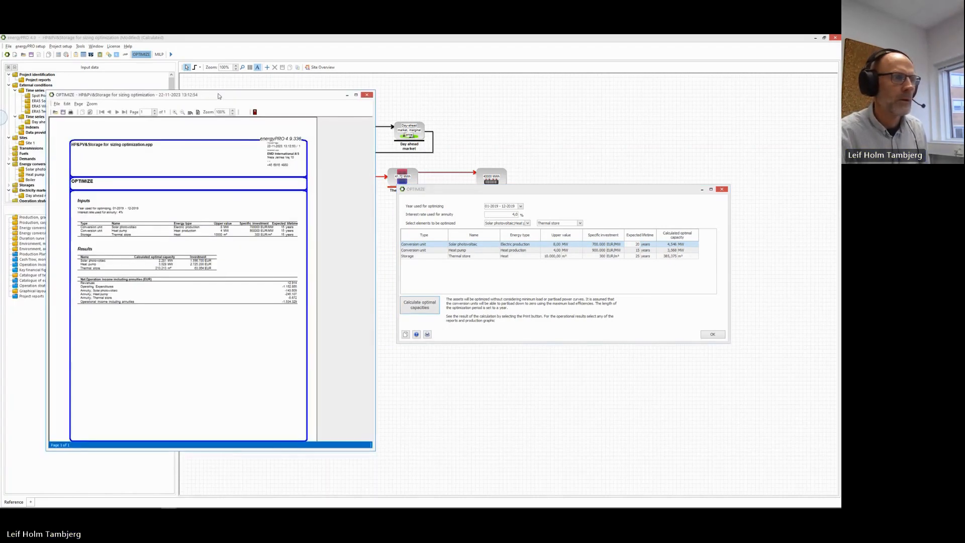
Arrange the earlier and new OPTIMIZE reports side by side and zoom both to 120%.
left_click_drag(221, 98, 0, 131)
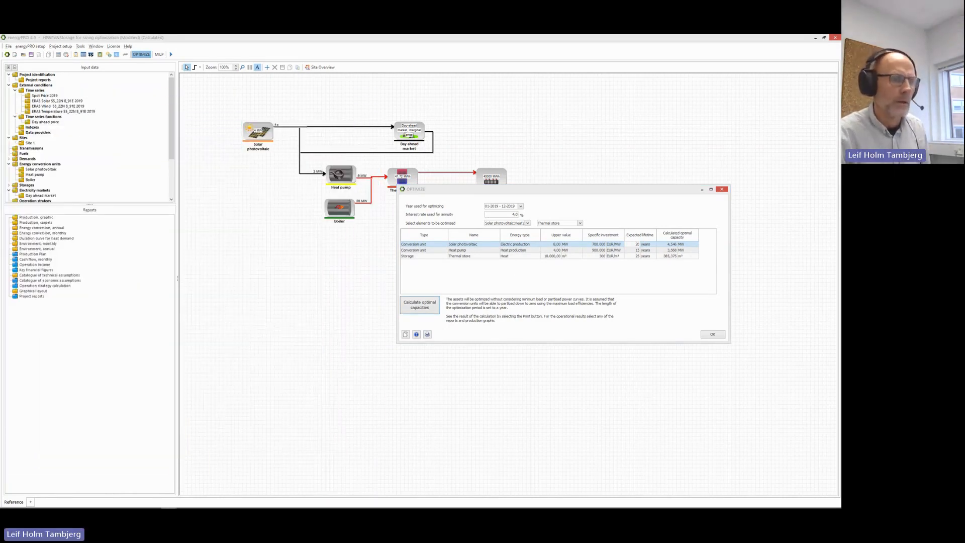
left_click(428, 333)
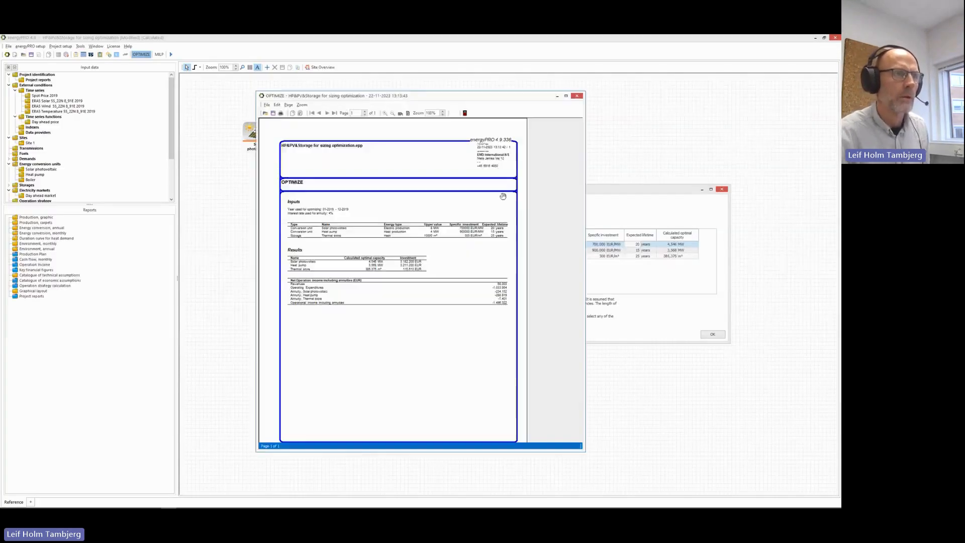
left_click_drag(454, 94, 576, 95)
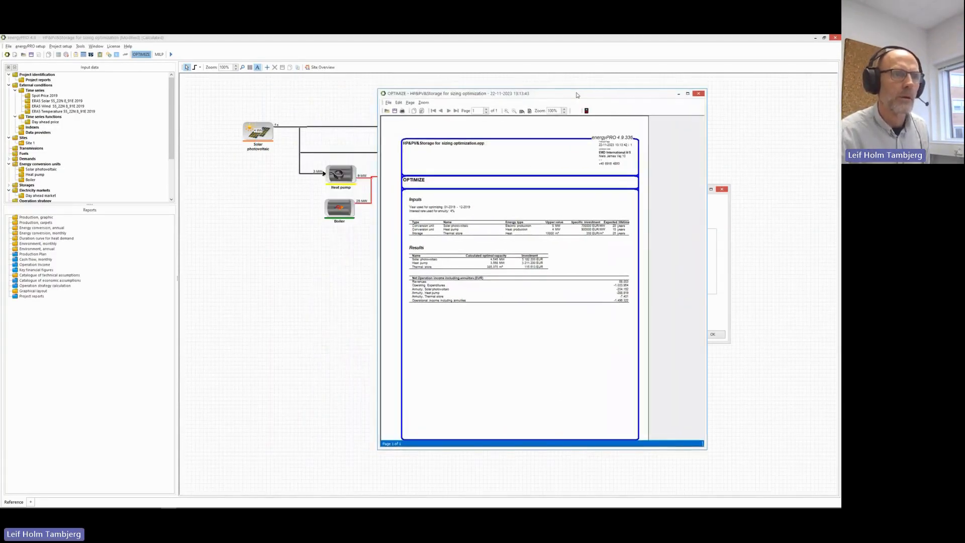
left_click_drag(0, 145, 222, 101)
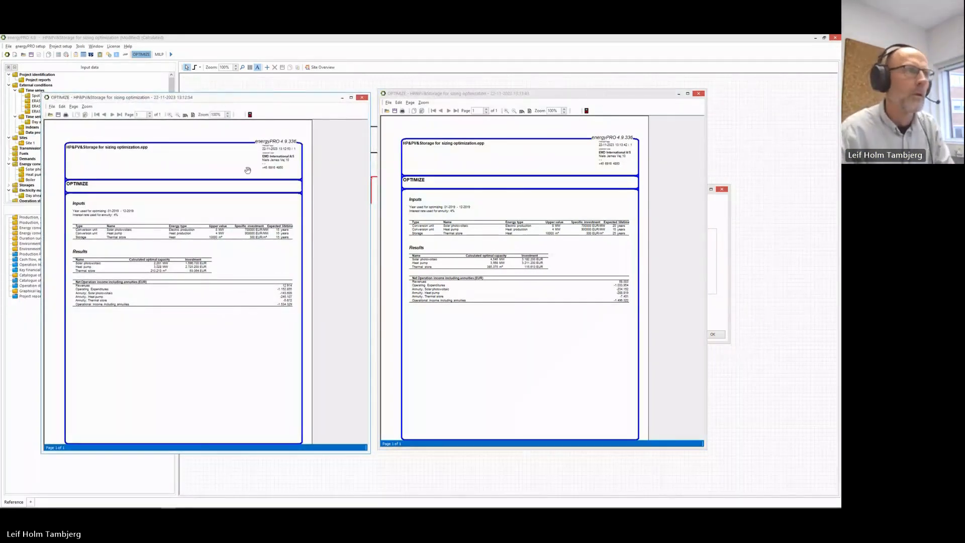
left_click(170, 115)
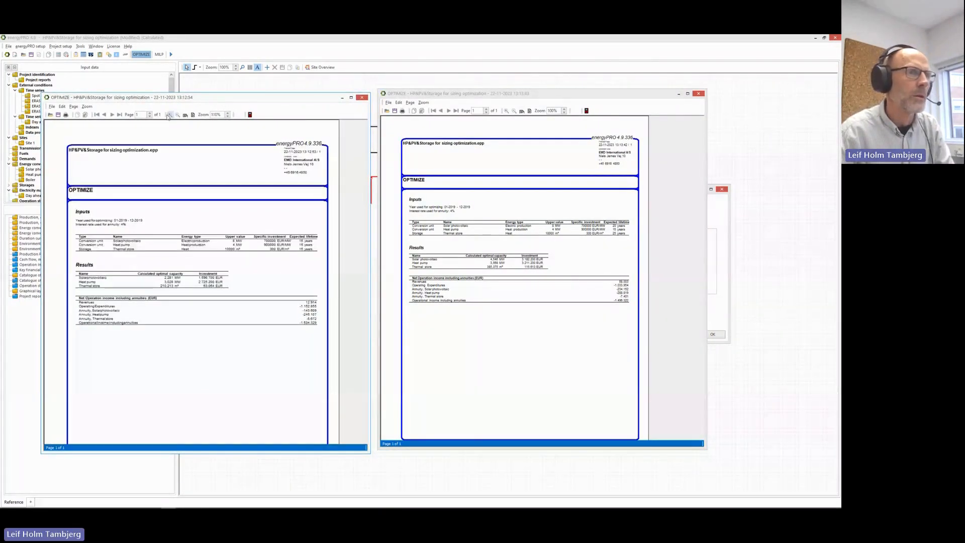
left_click(506, 110)
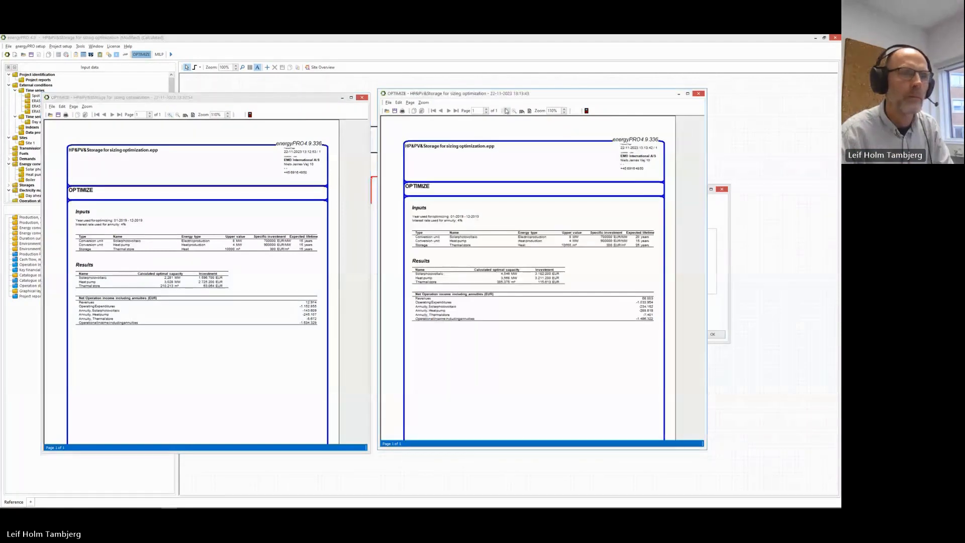
left_click(507, 110)
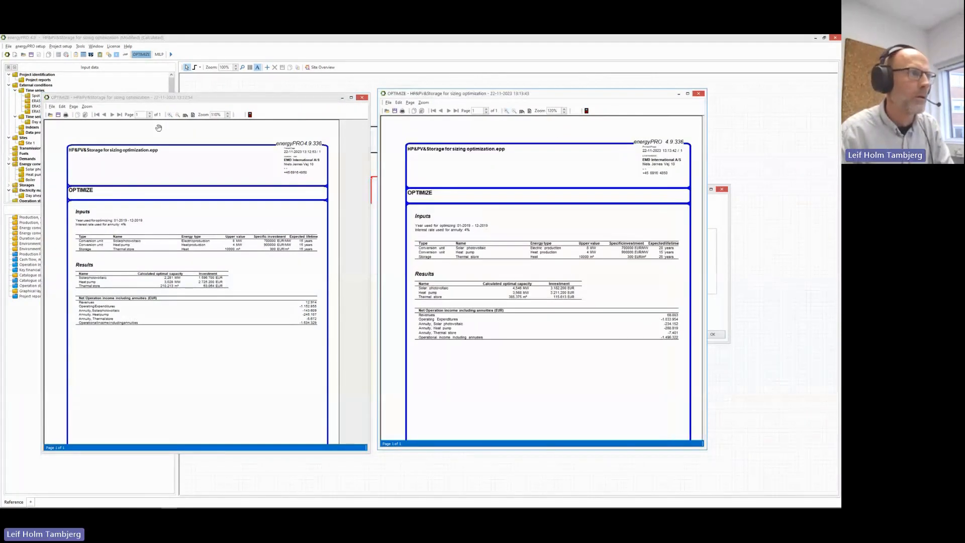
left_click(169, 114)
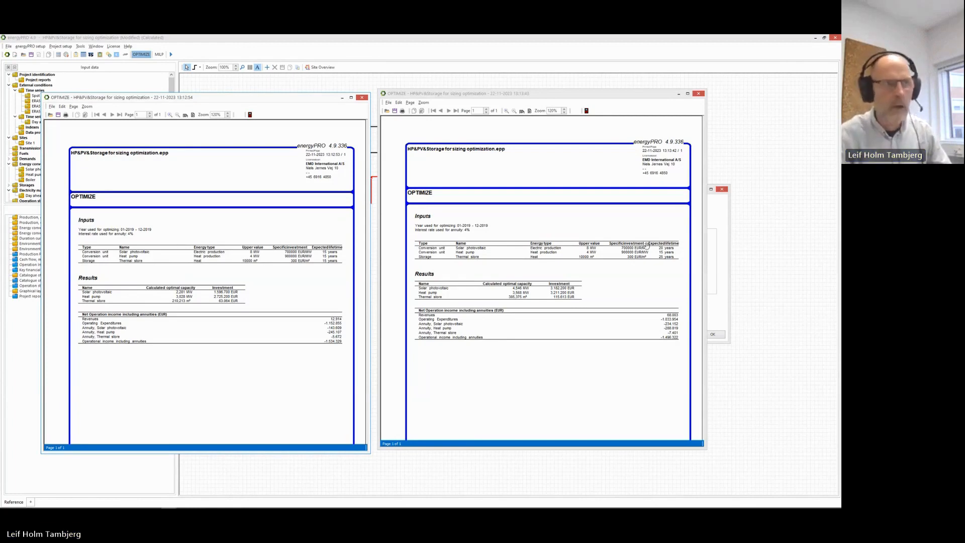
left_click(598, 96)
Close both the new and the earlier OPTIMIZE results reports.
left_click(698, 93)
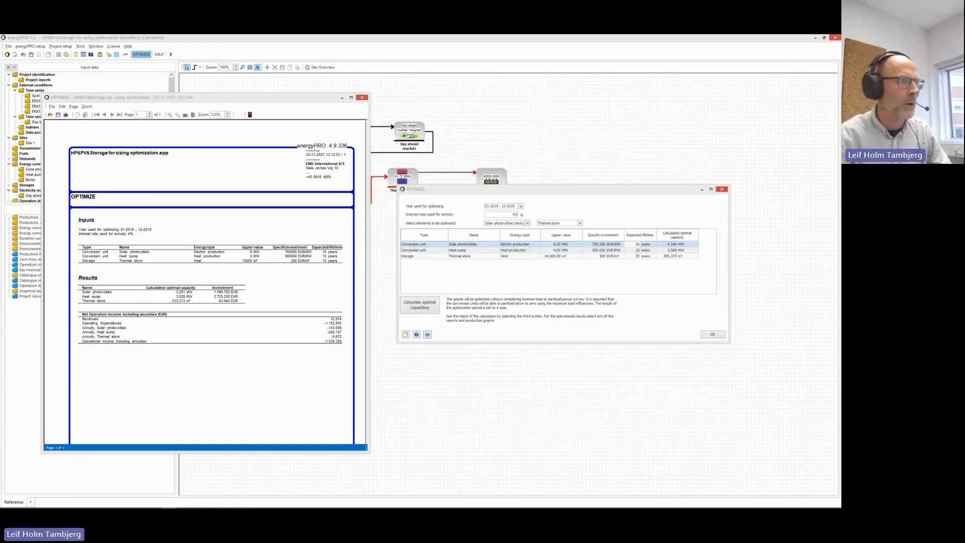
left_click(362, 97)
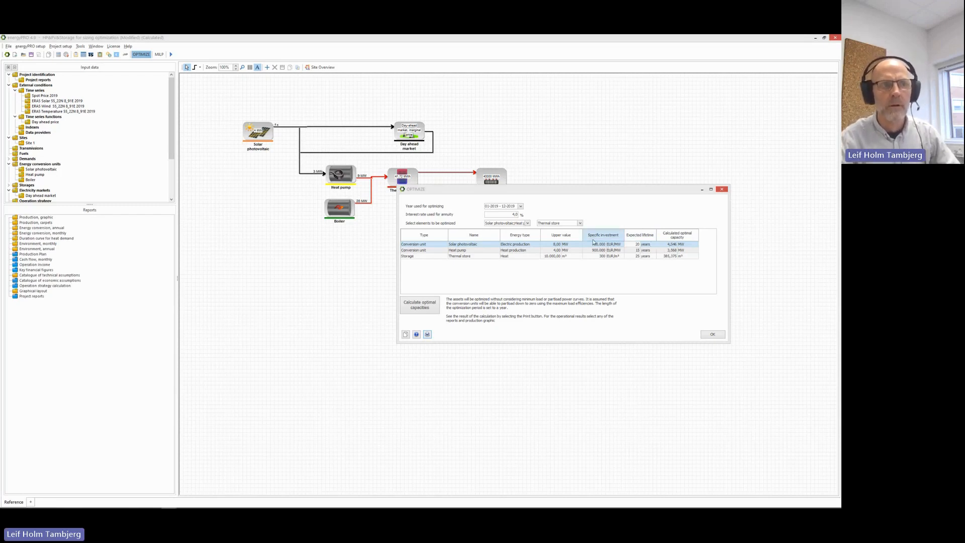
Change the Solar photovoltaic specific investment's leading digit to 6 and recalculate optimal capacities.
double_click(595, 246)
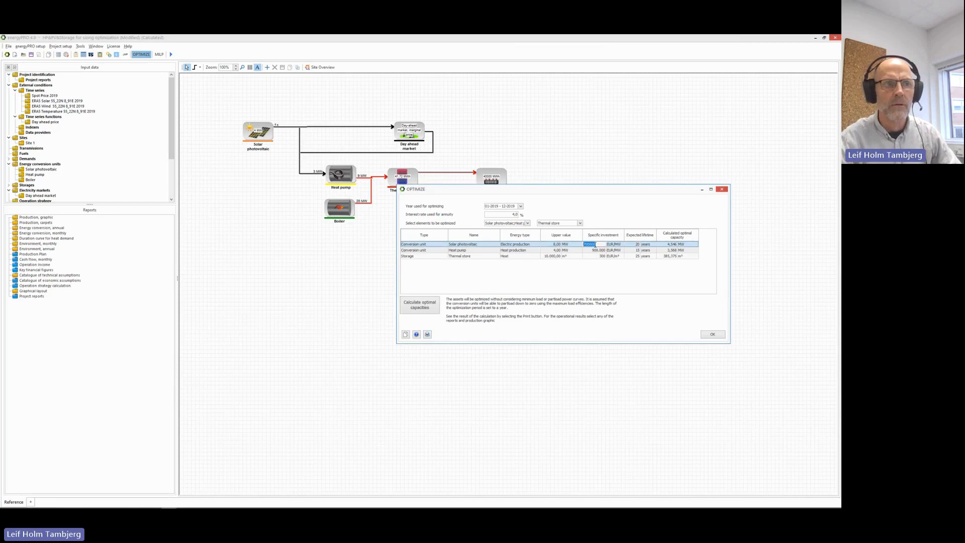
key("Home")
key("Delete")
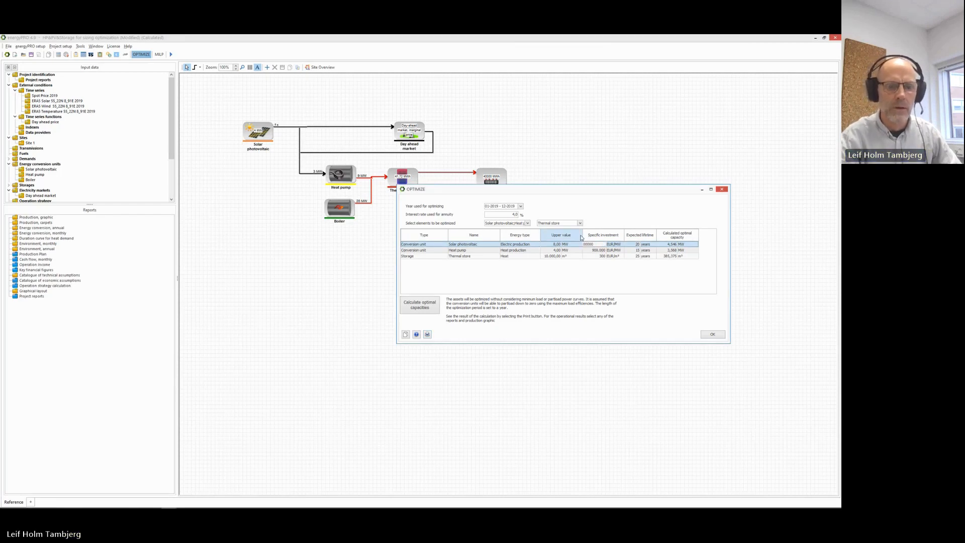
type("6")
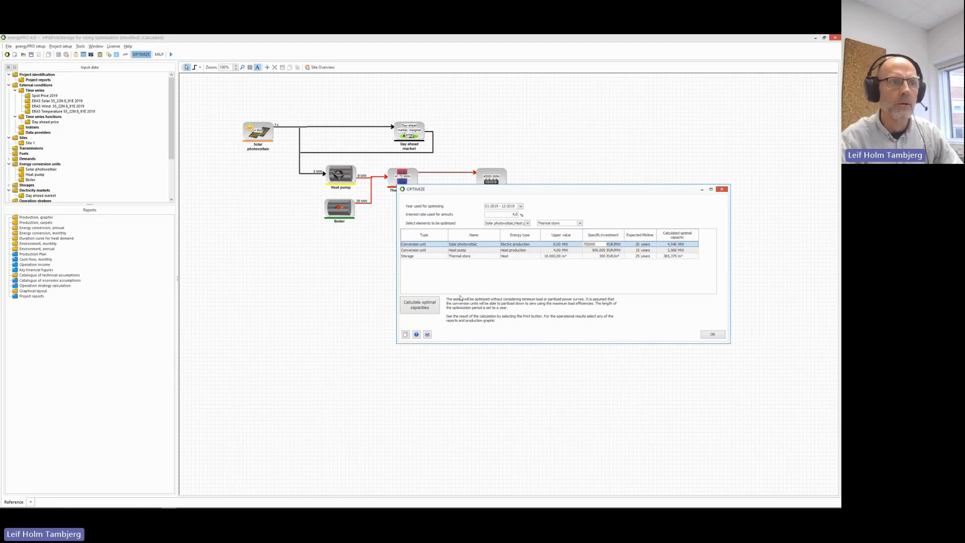
left_click(418, 310)
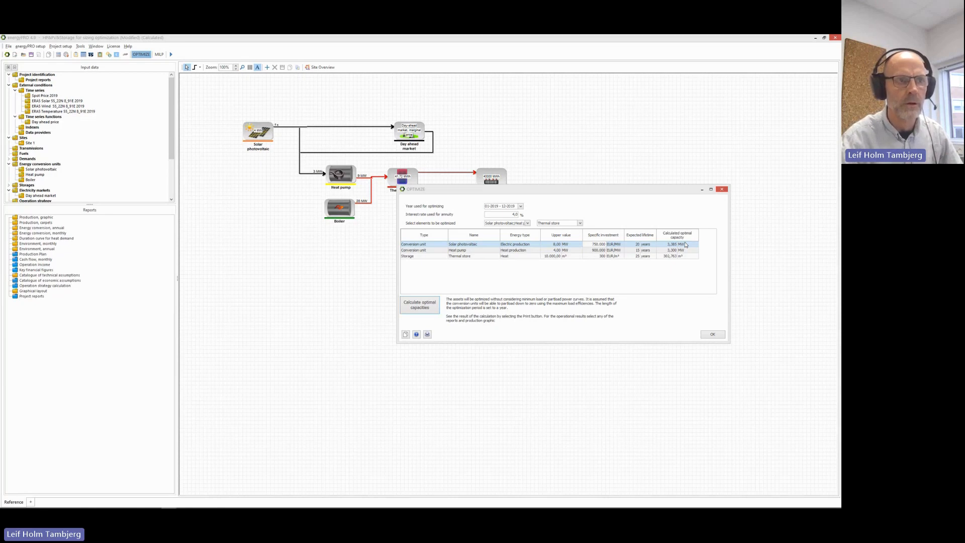
Move the OPTIMIZE dialog aside and advance the slideshow to slide 7, 'OPTIMIZE, still to come'.
left_click_drag(636, 194, 543, 246)
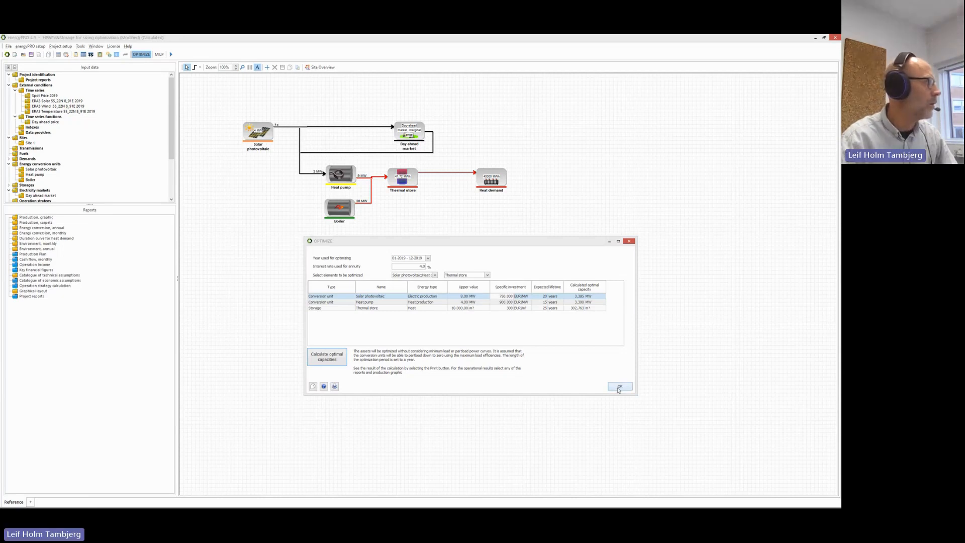
key("alt+Tab")
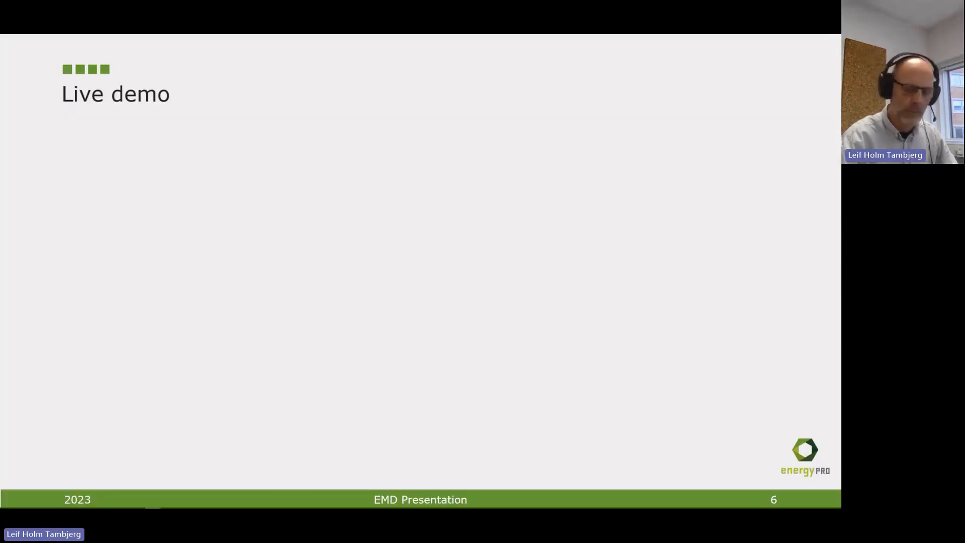
key("Right")
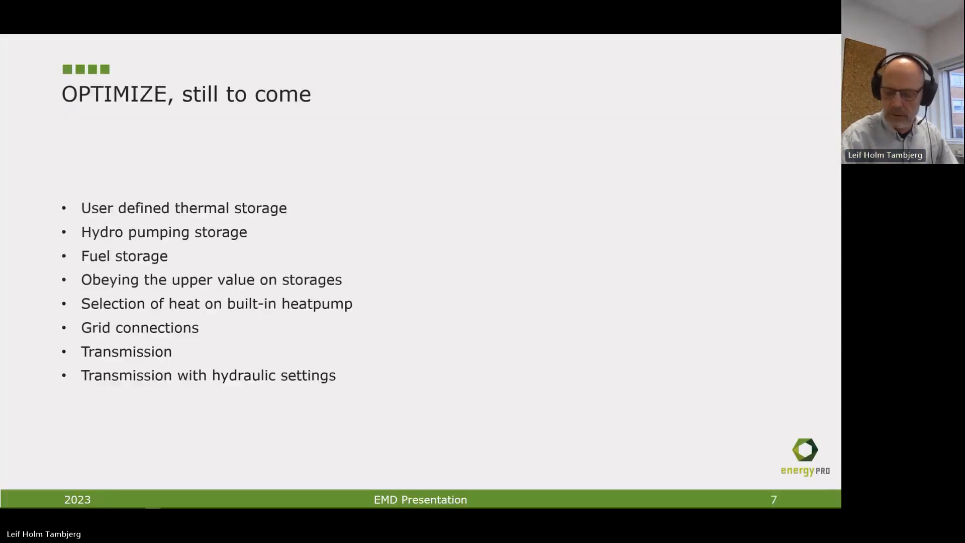
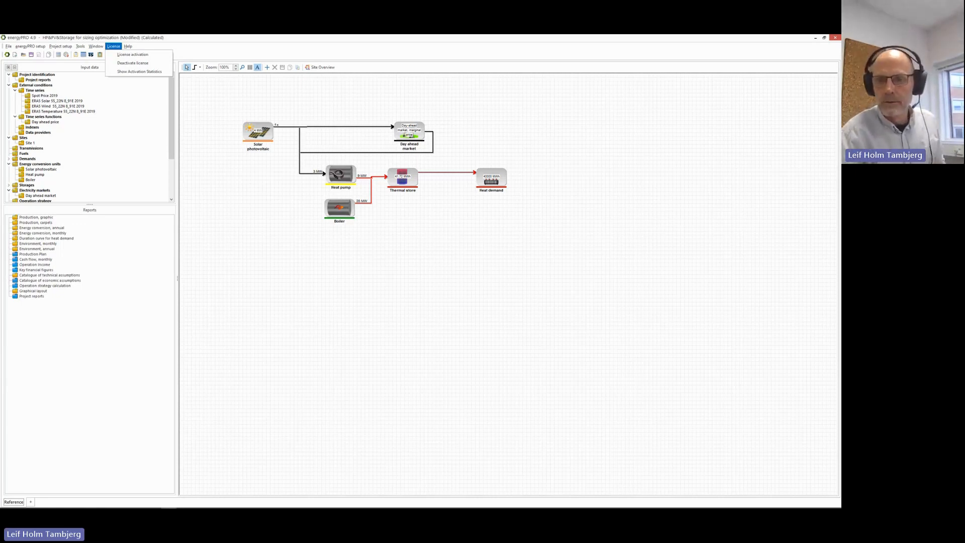
Dismiss the License options and return to the site overview, selecting a unit on the diagram.
key("alt+Tab")
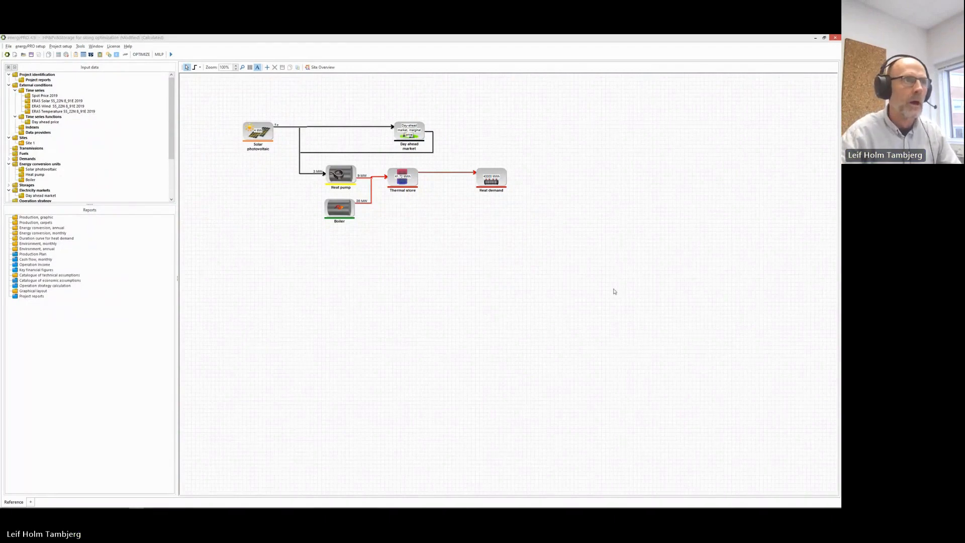
left_click(252, 140)
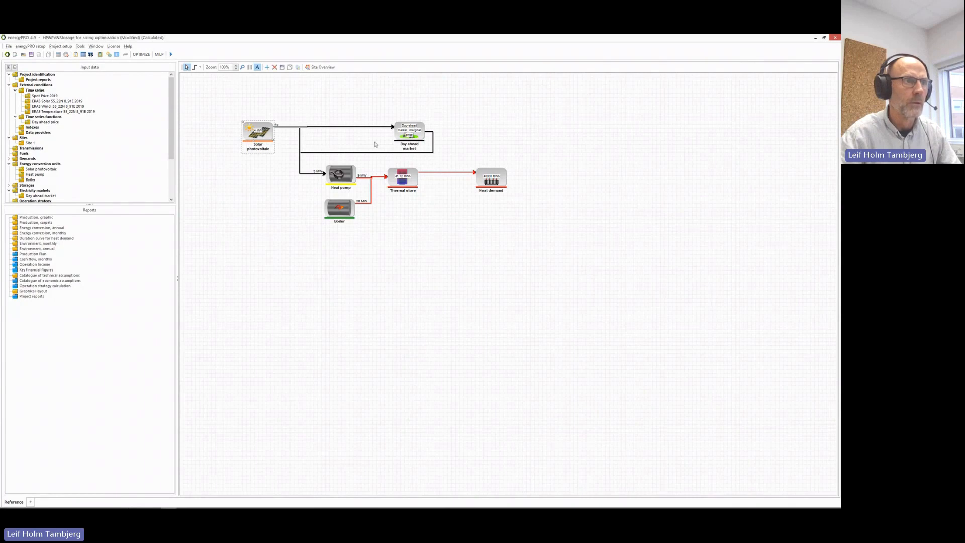
left_click(349, 173)
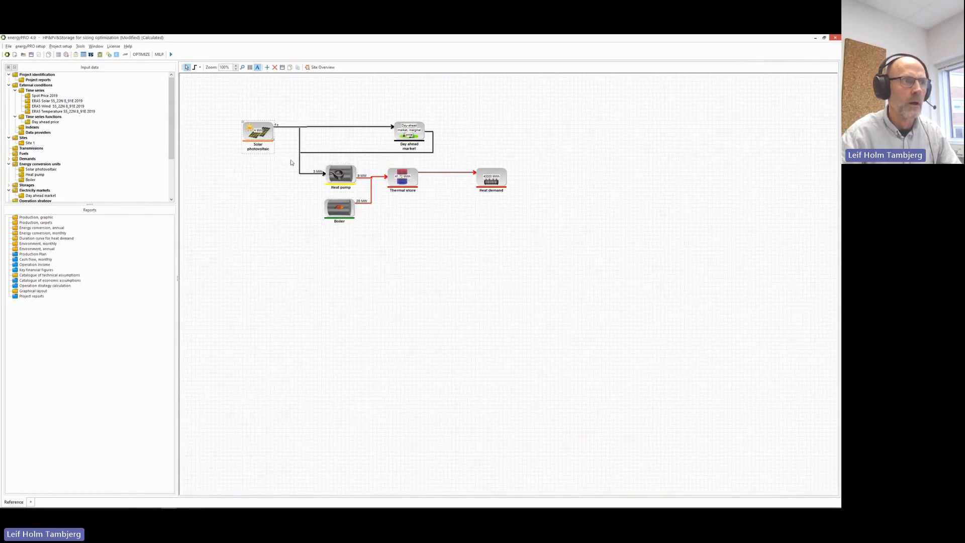
double_click(254, 140)
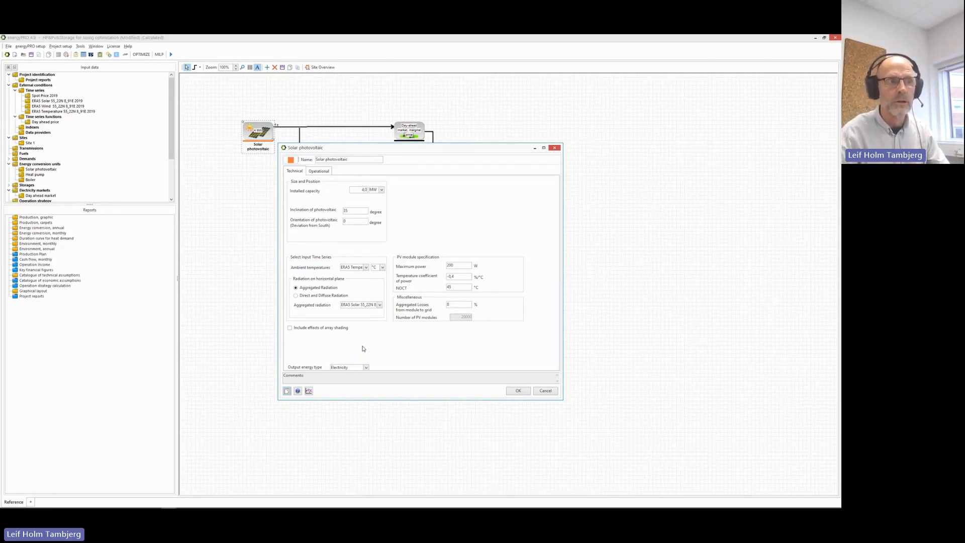
left_click(309, 390)
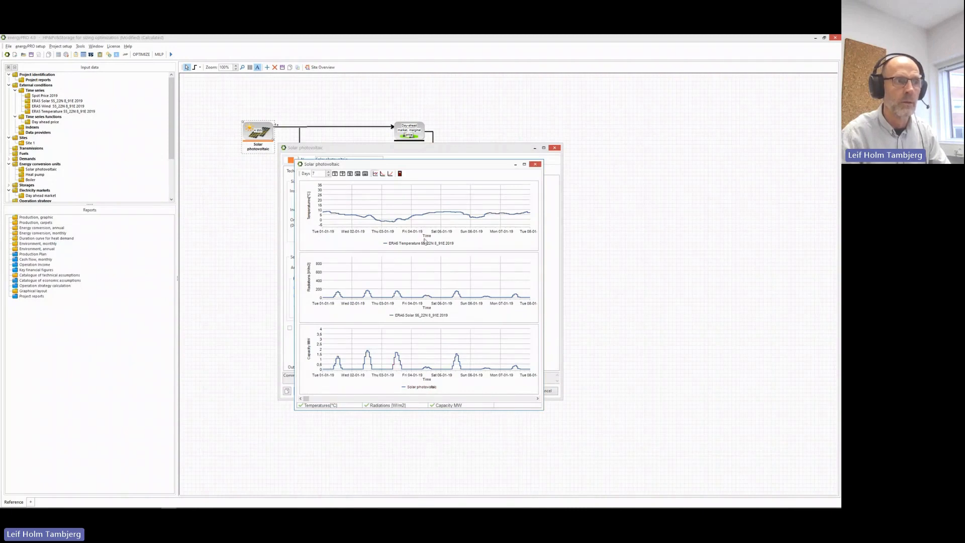
left_click(400, 174)
left_click(545, 391)
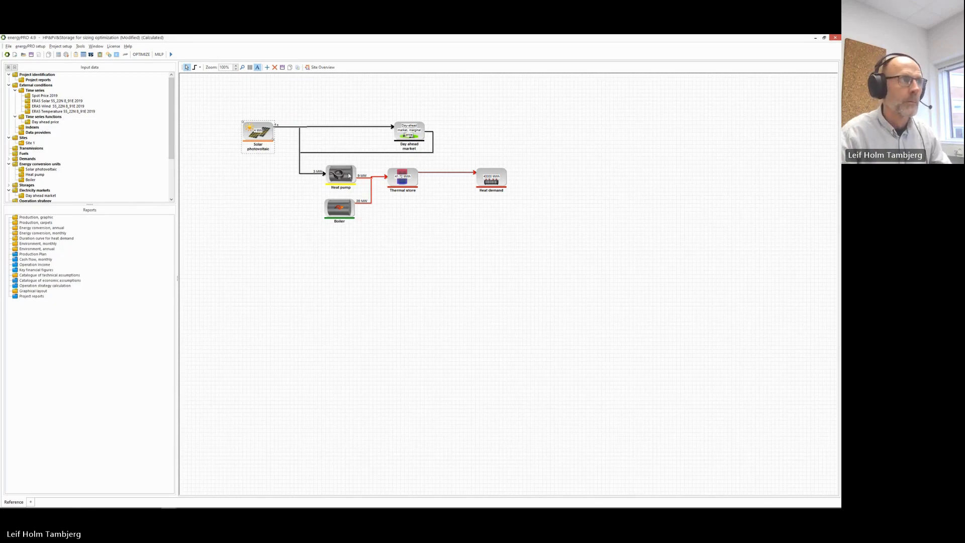
Deselect the Solar photovoltaic unit and shrink energyPRO to reveal the 'OPTIMIZE, limitations' slide.
left_click(402, 228)
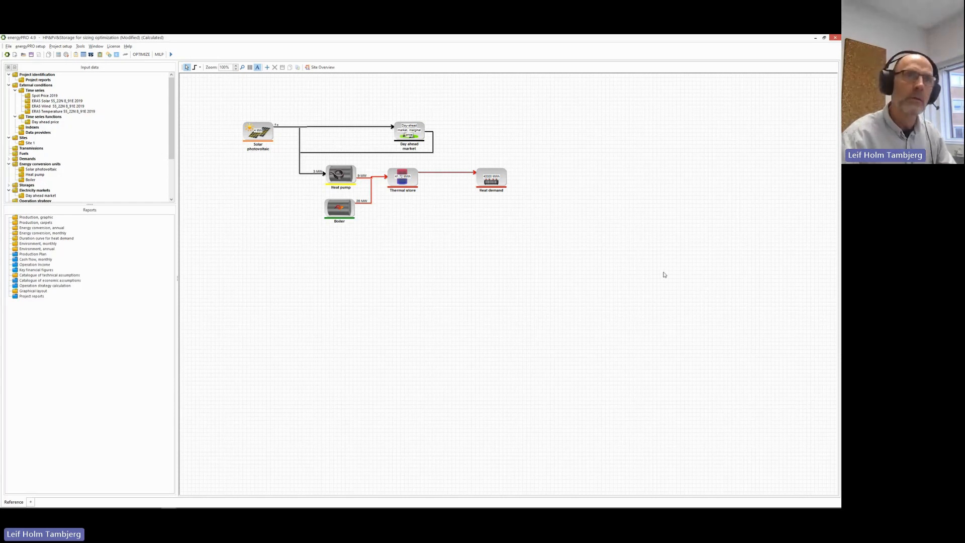
left_click_drag(681, 39, 0, 159)
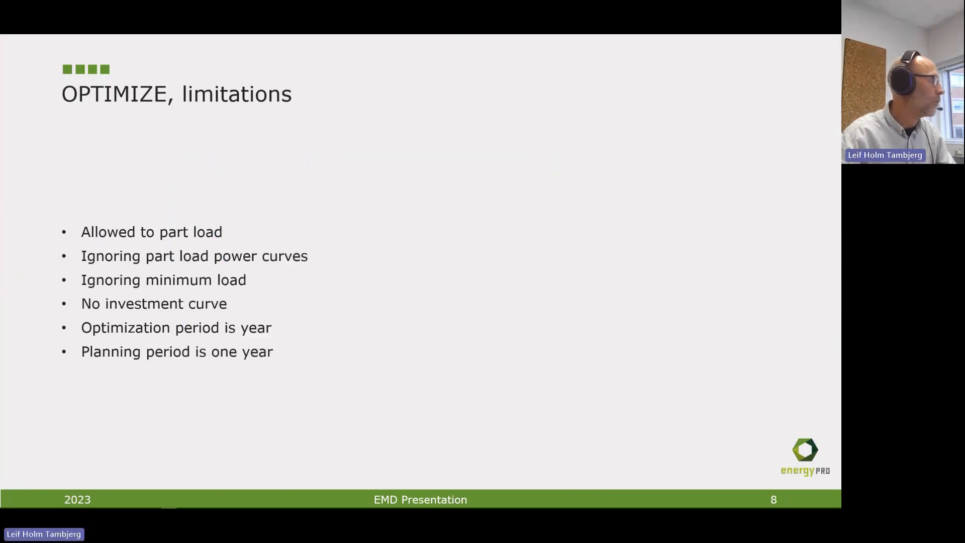
Advance the slideshow to slide 9, 'Fuel demand'.
left_click(266, 139)
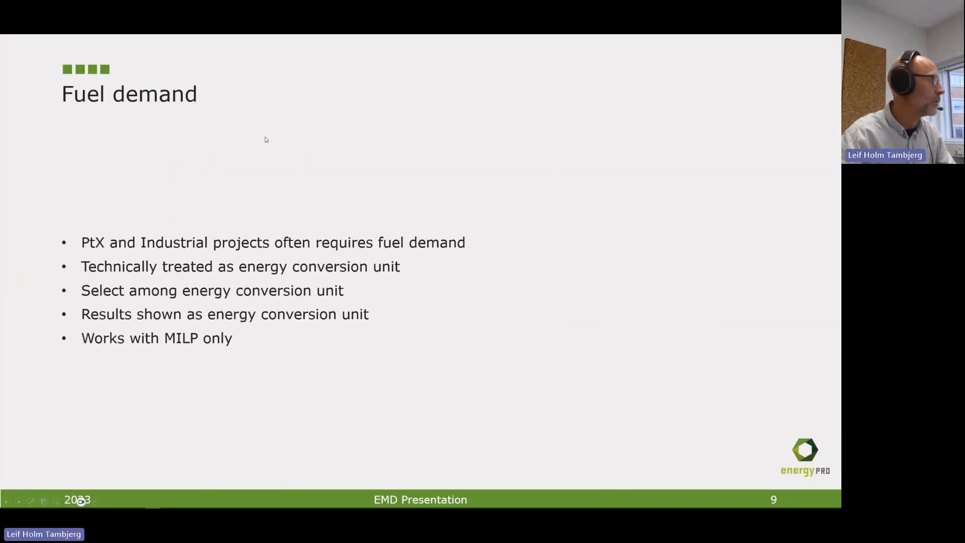
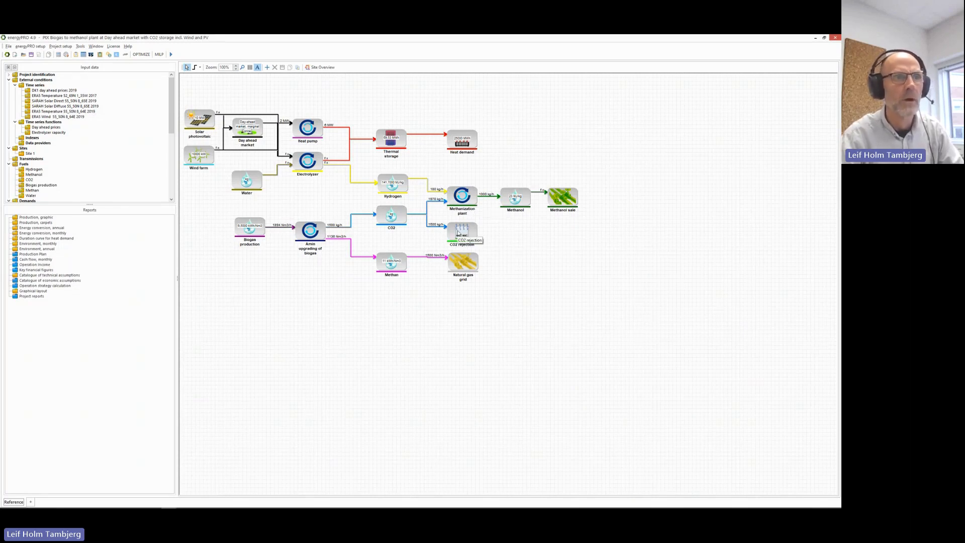
Display the Production, graphic report charting a calculated week of prices, heat, electricity, methanol and CO2.
left_click(36, 218)
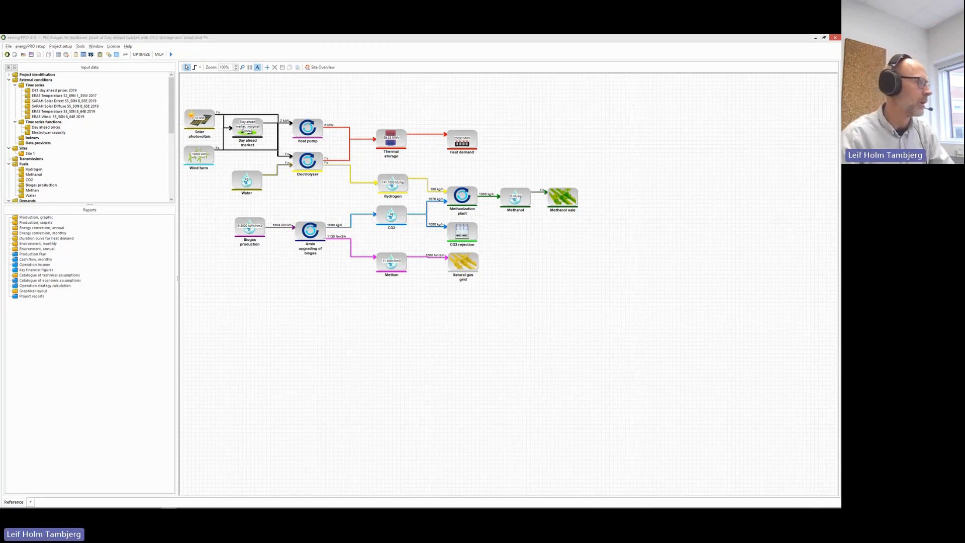
left_click(66, 266)
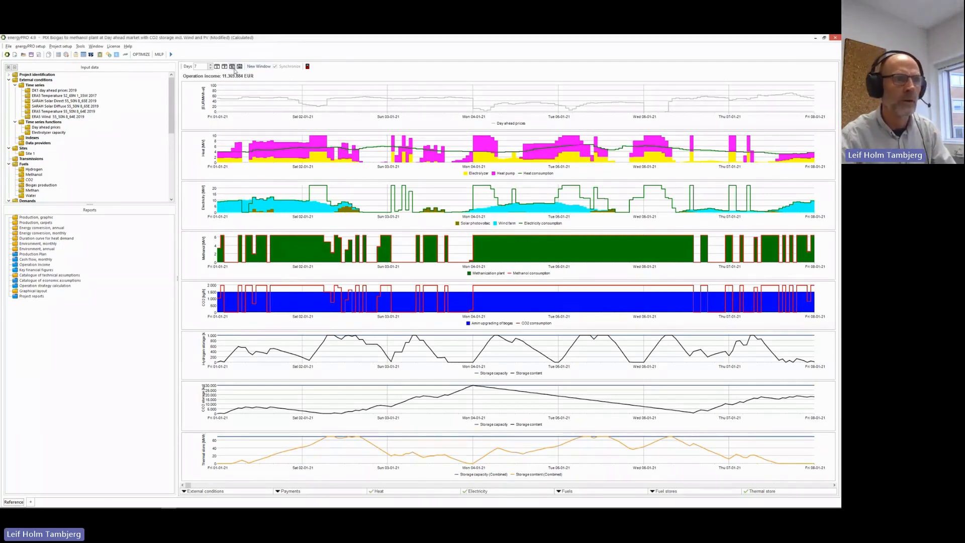
mouse_move(504, 389)
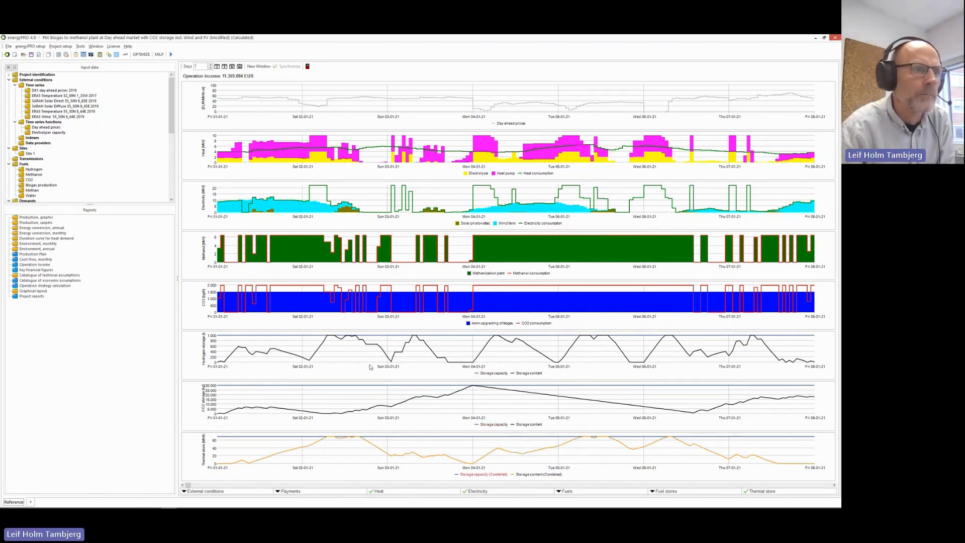
mouse_move(483, 245)
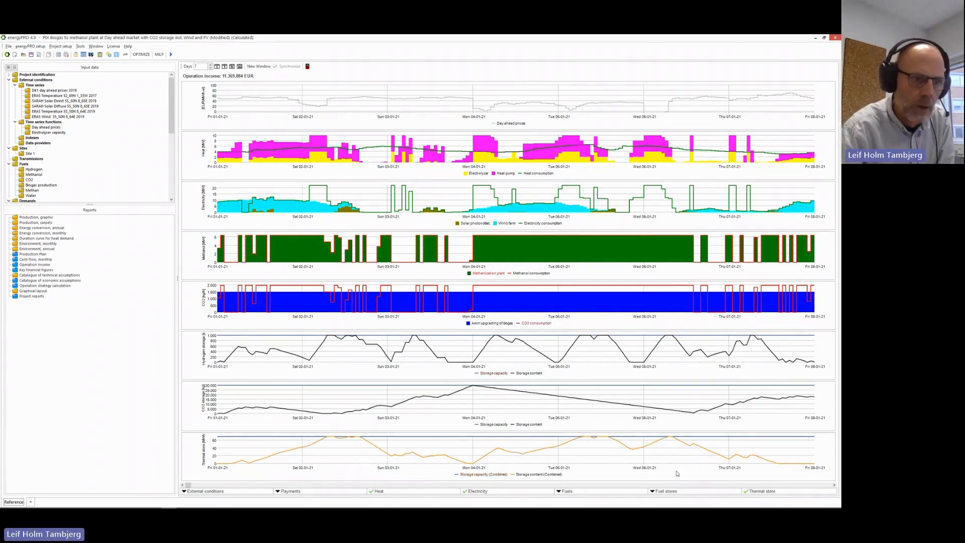
left_click(603, 492)
Add a Hydrogen chart to the production graphics, review it, and return to the plant layout.
left_click(605, 443)
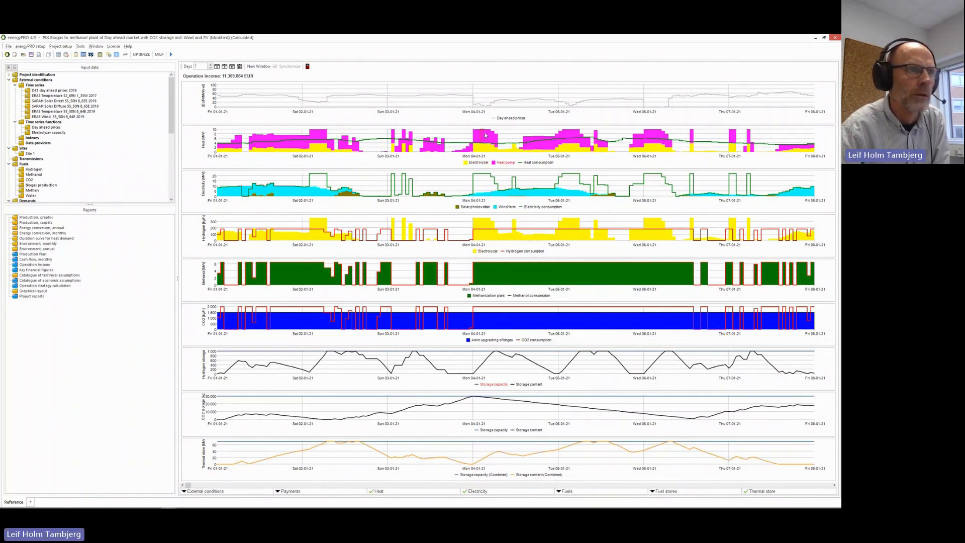
mouse_move(481, 227)
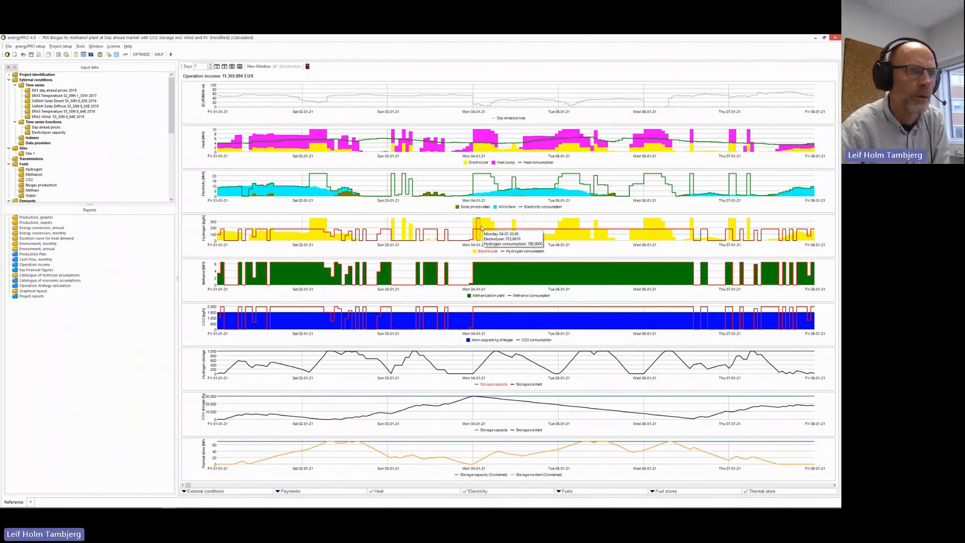
mouse_move(505, 239)
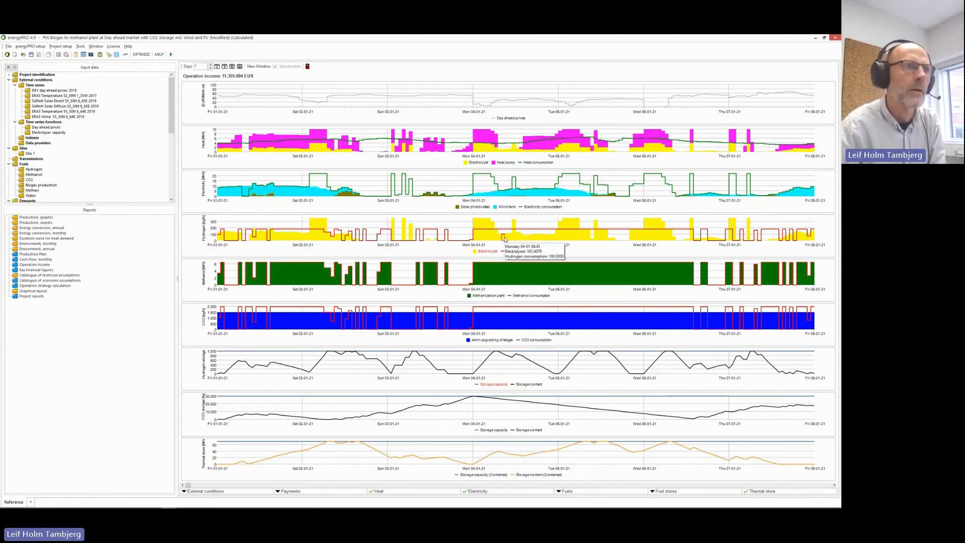
mouse_move(511, 274)
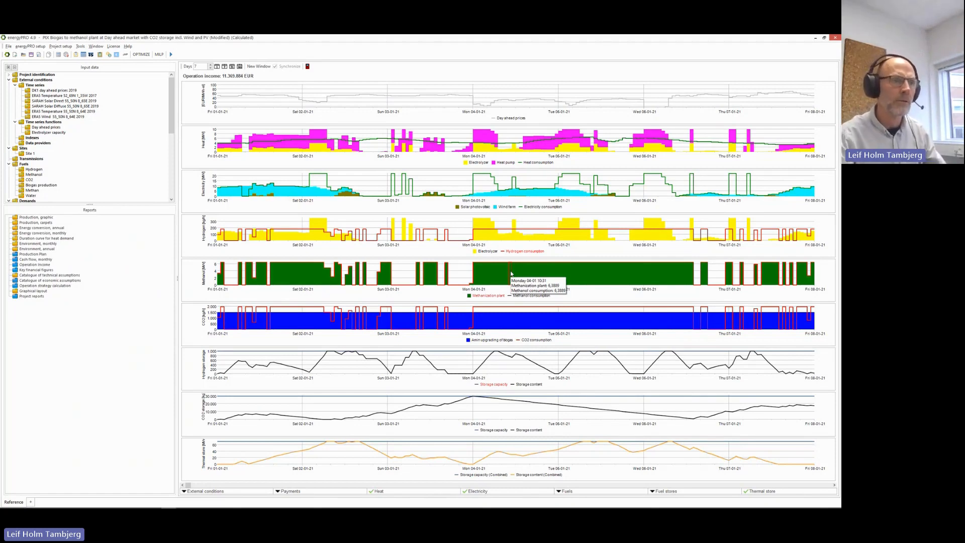
mouse_move(441, 281)
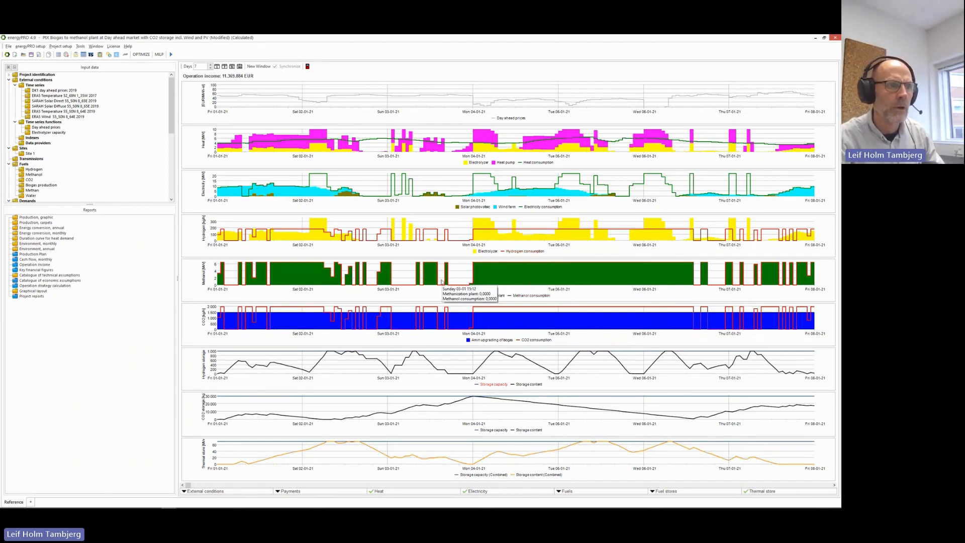
mouse_move(398, 283)
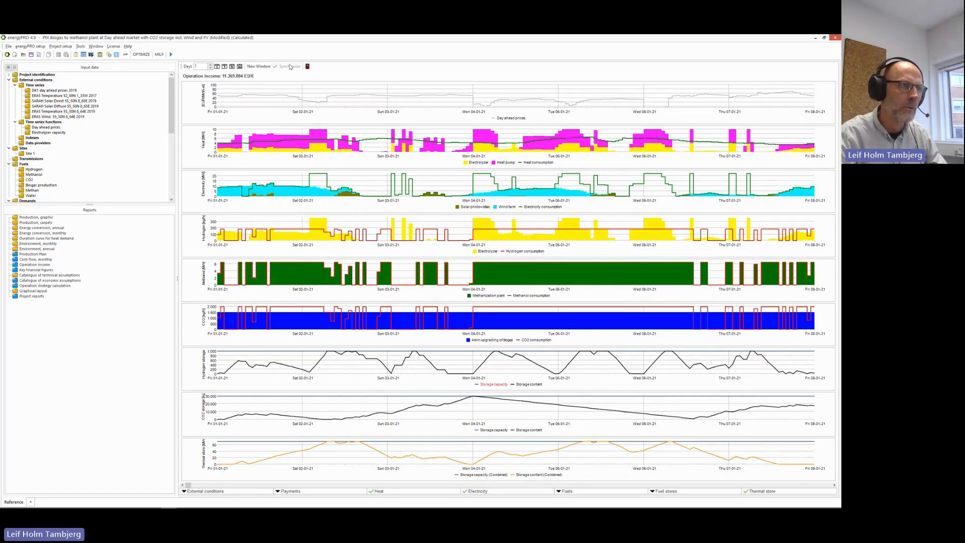
left_click(308, 66)
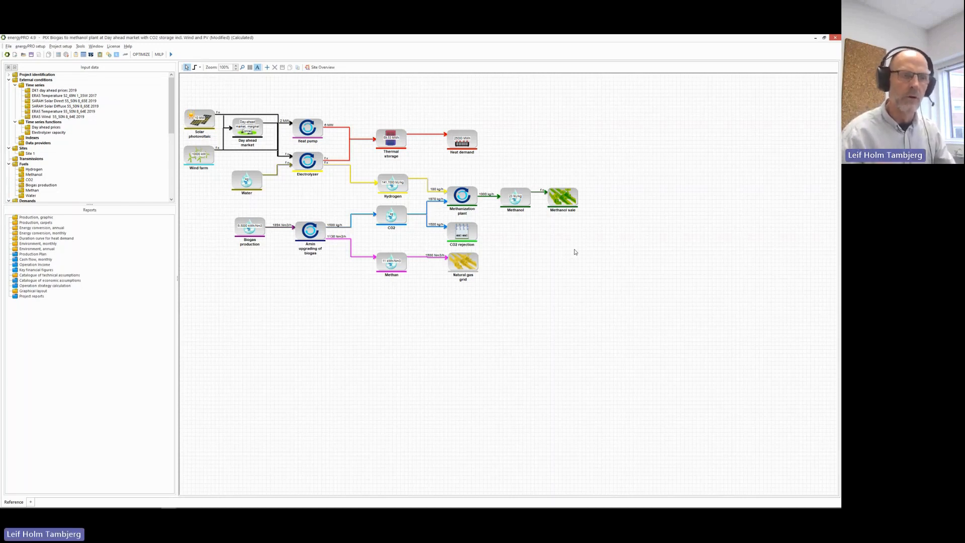
double_click(555, 200)
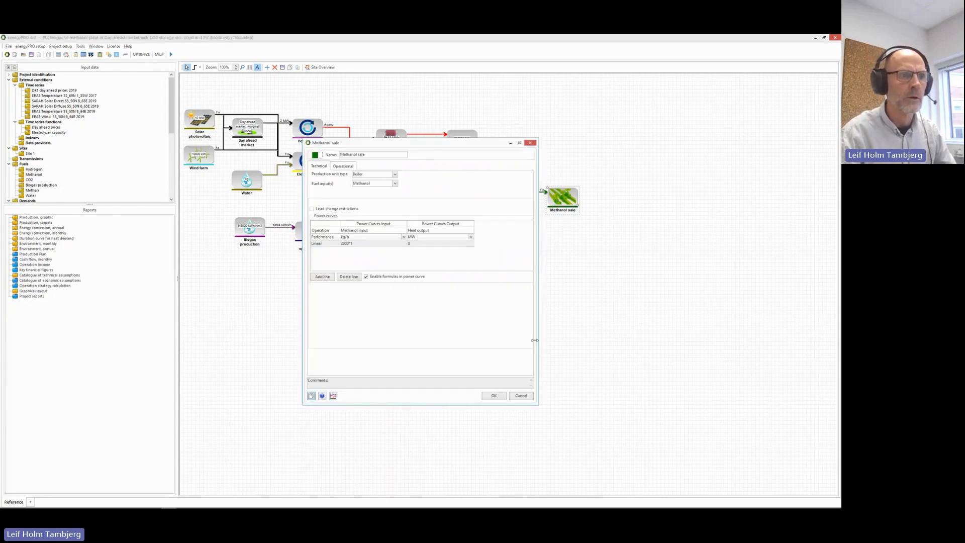
left_click(520, 395)
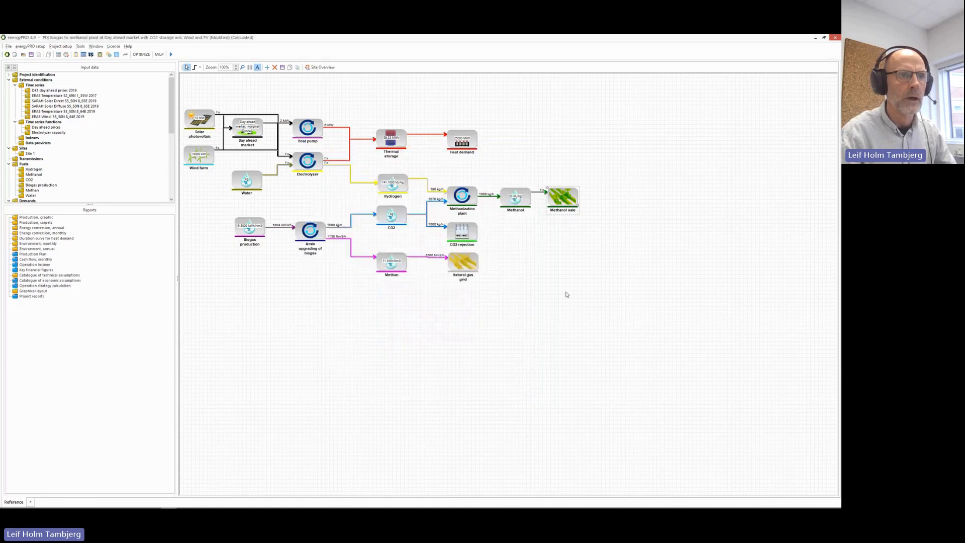
right_click(559, 225)
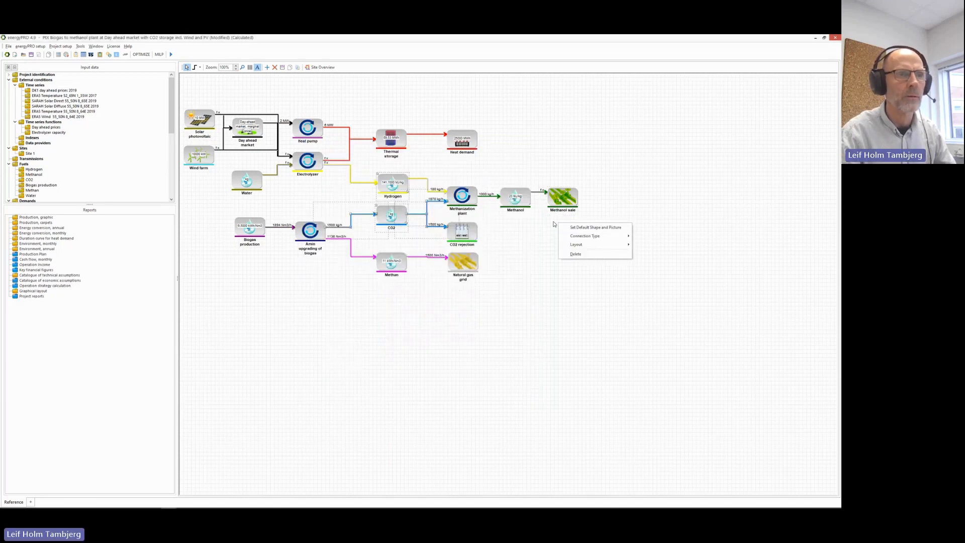
Insert a Fuel Consumer energy conversion unit on the canvas beside Methanol sale.
mouse_move(583, 238)
left_click(551, 220)
right_click(555, 218)
mouse_move(572, 232)
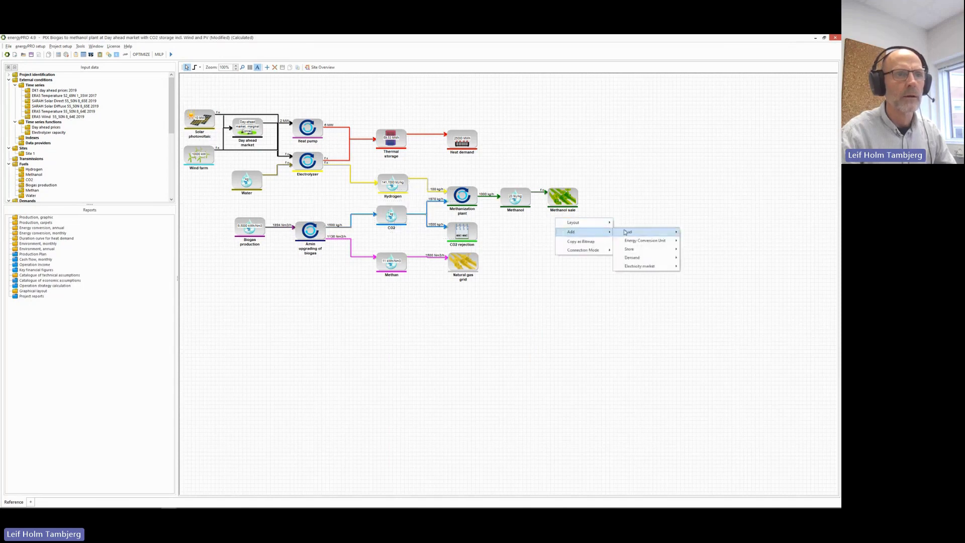
mouse_move(643, 241)
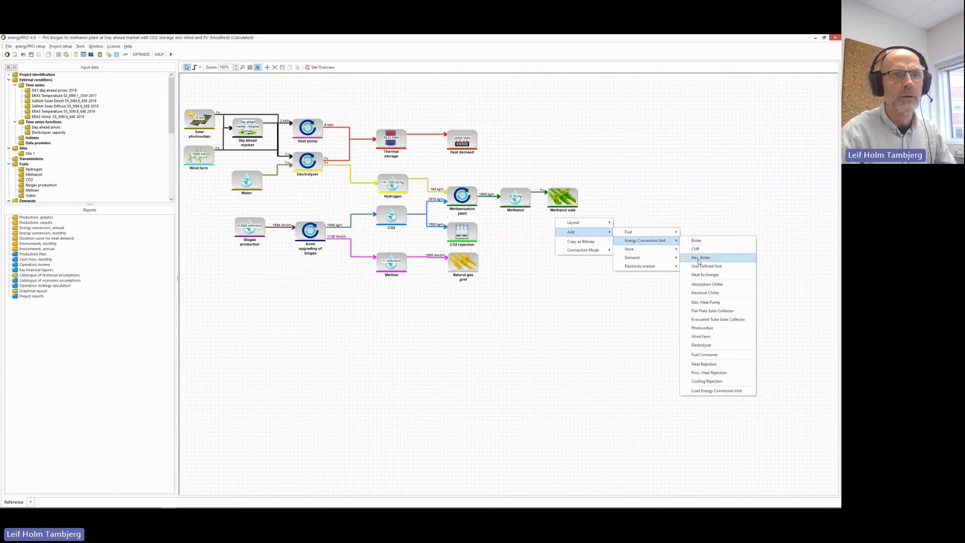
left_click(706, 354)
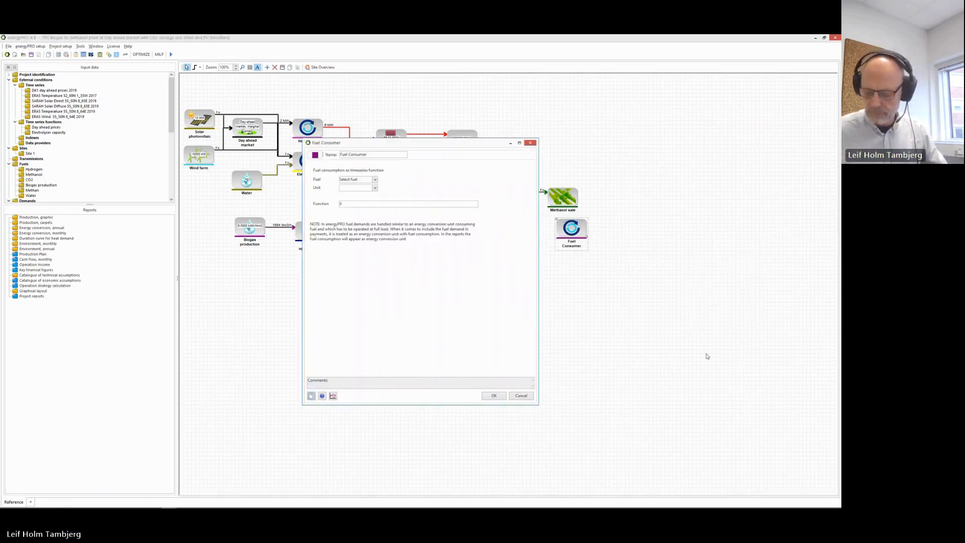
Set the Fuel Consumer to draw Methanol at a constant 100 kg/h.
left_click(375, 179)
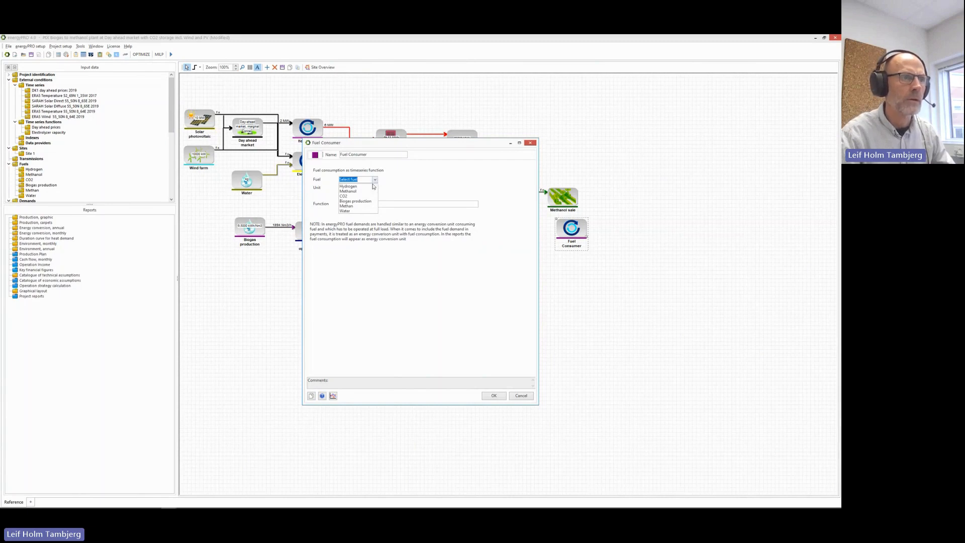
left_click(350, 191)
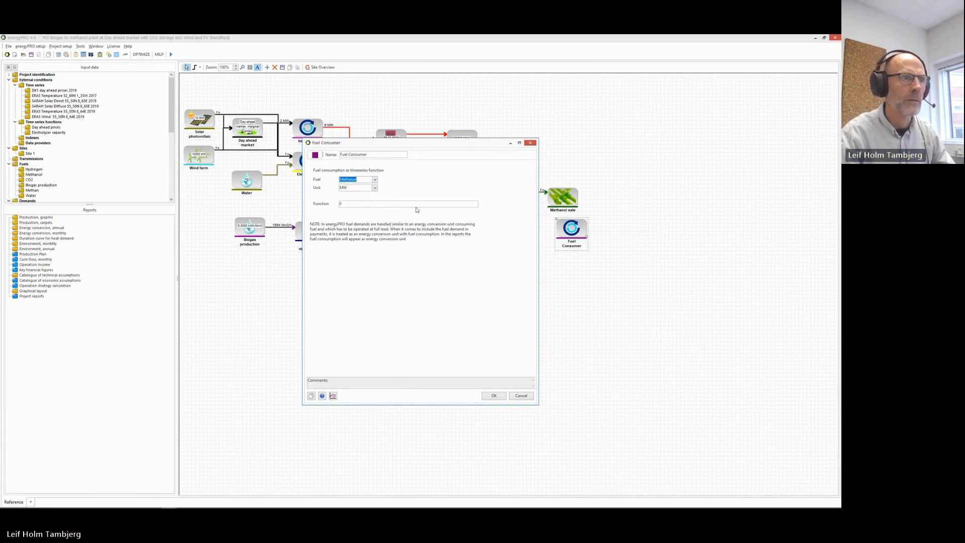
left_click(375, 188)
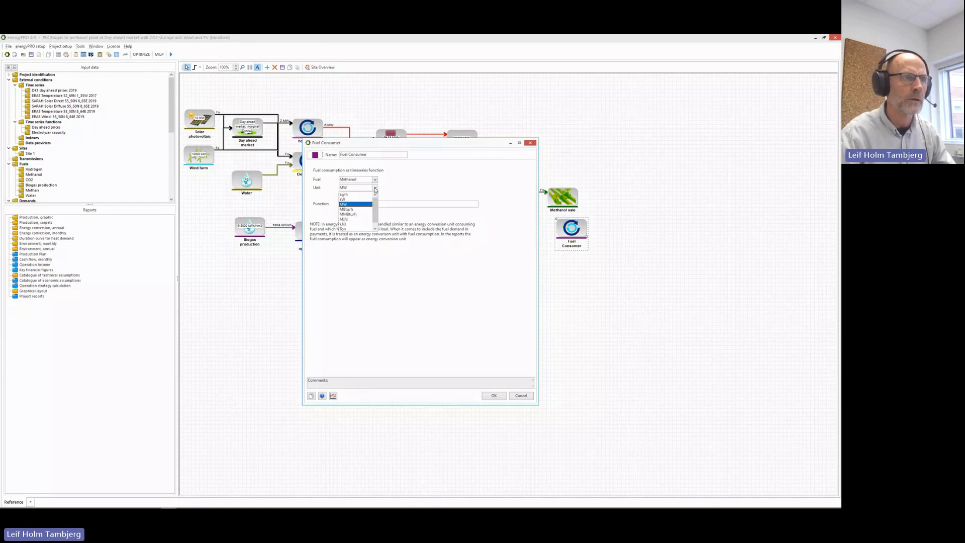
left_click(357, 196)
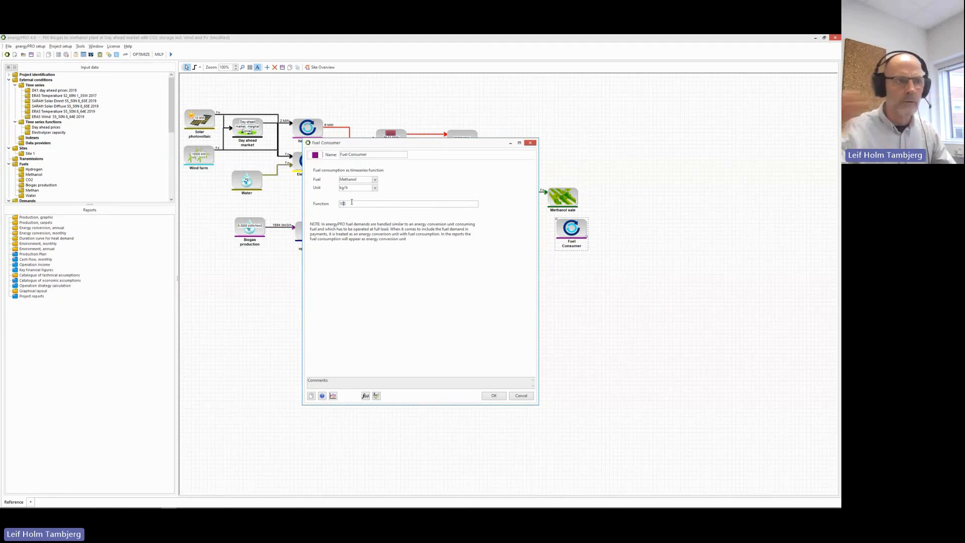
key("Left")
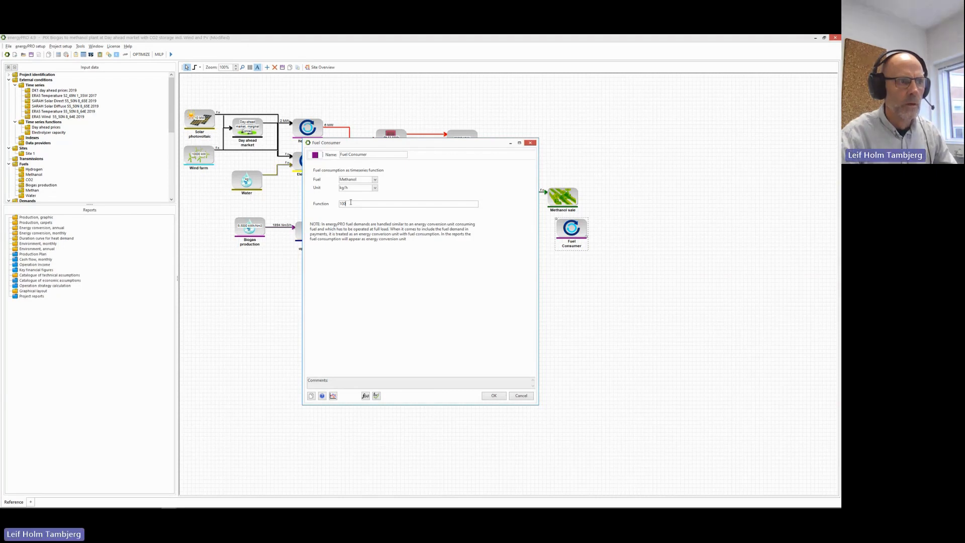
double_click(351, 204)
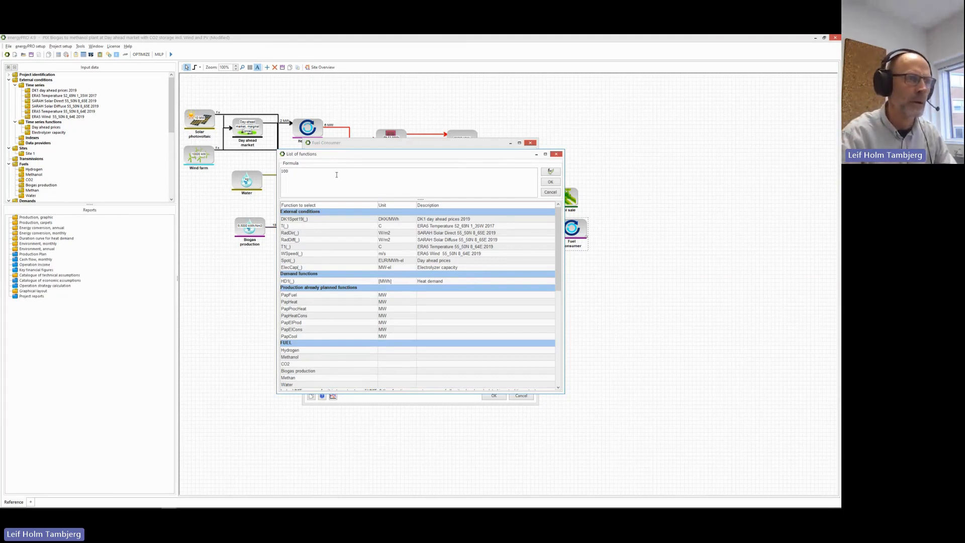
left_click(549, 183)
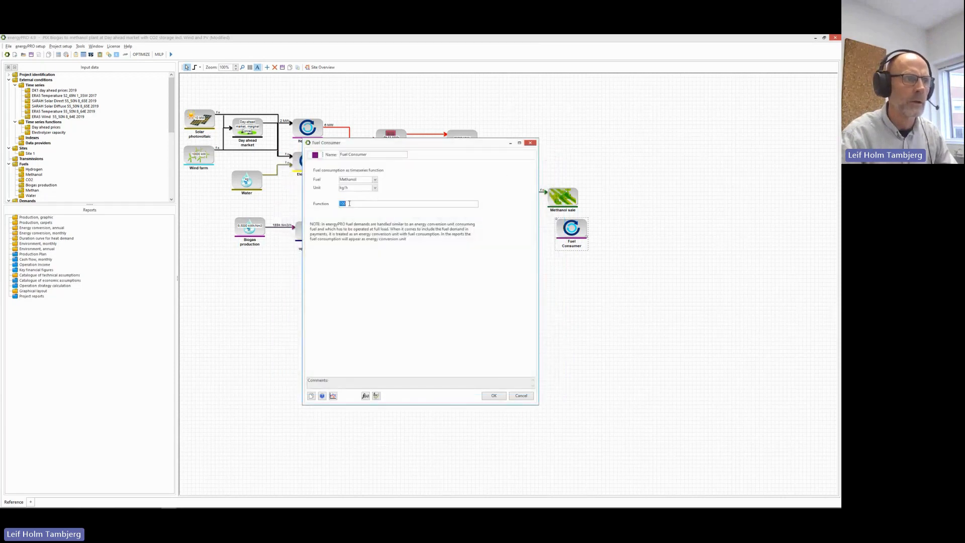
left_click(494, 395)
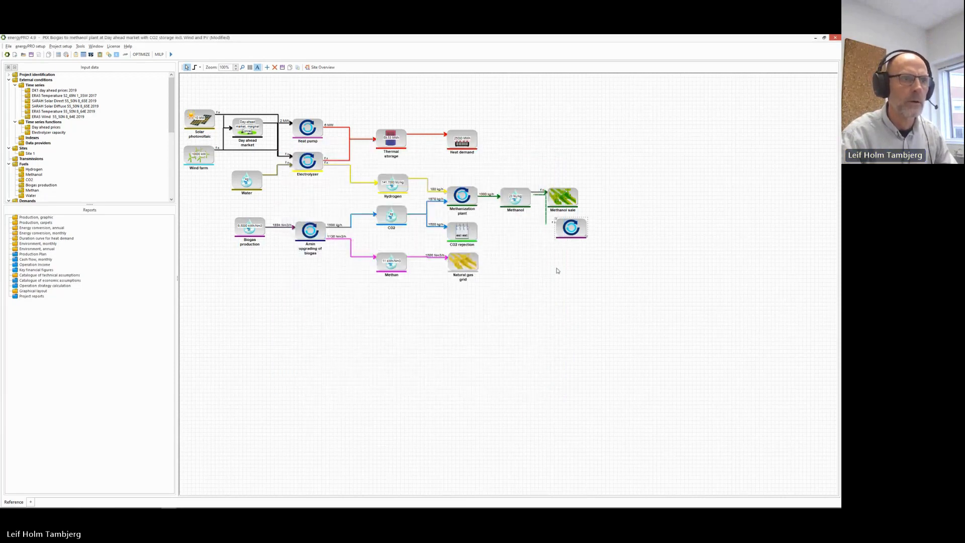
Rename the Fuel Consumer block to 'Methanol demand' and reopen the Production, graphic report.
right_click(563, 236)
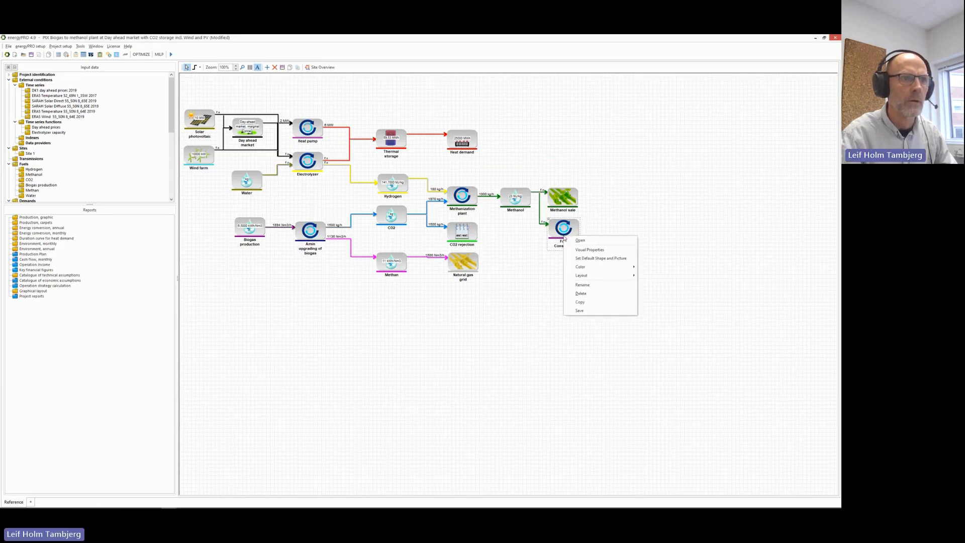
left_click(583, 285)
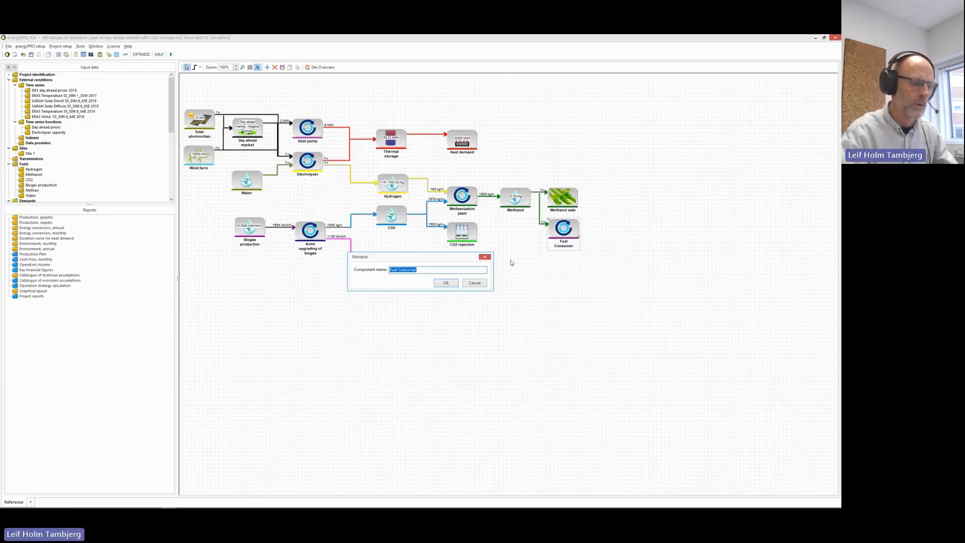
type("Methanol")
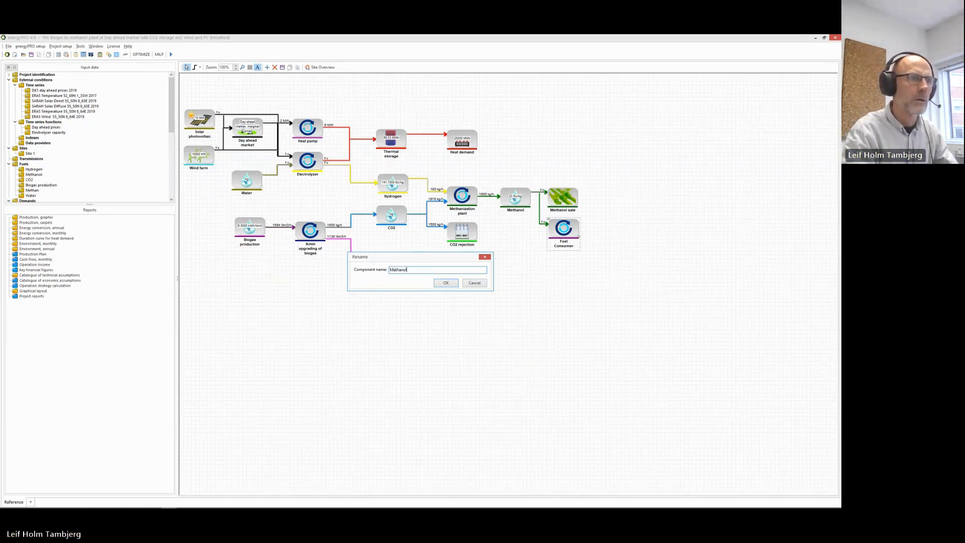
type(" demand")
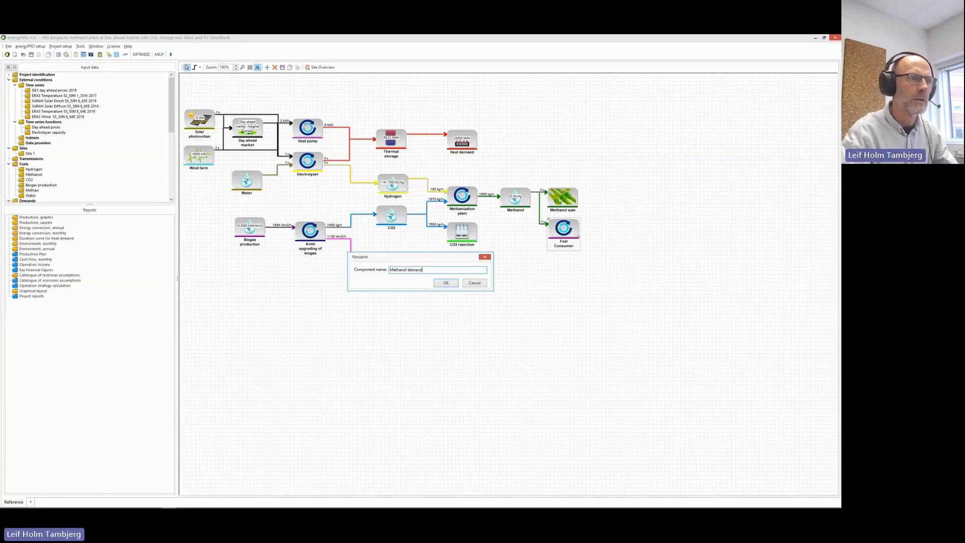
key("Return")
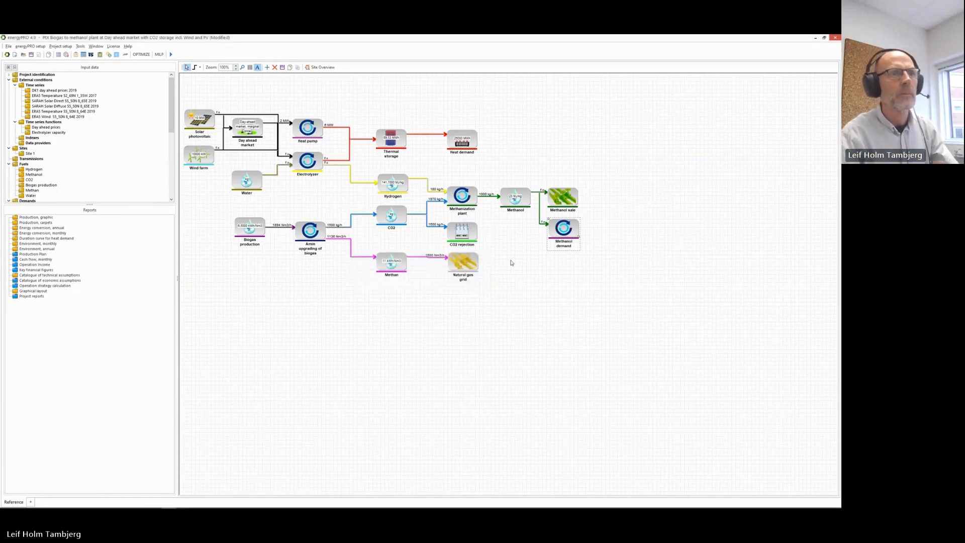
left_click(526, 261)
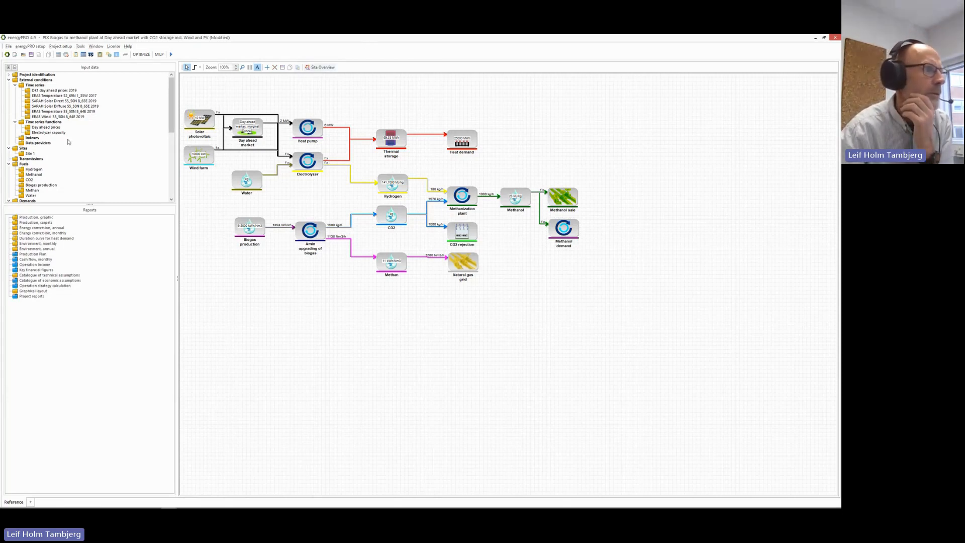
double_click(35, 219)
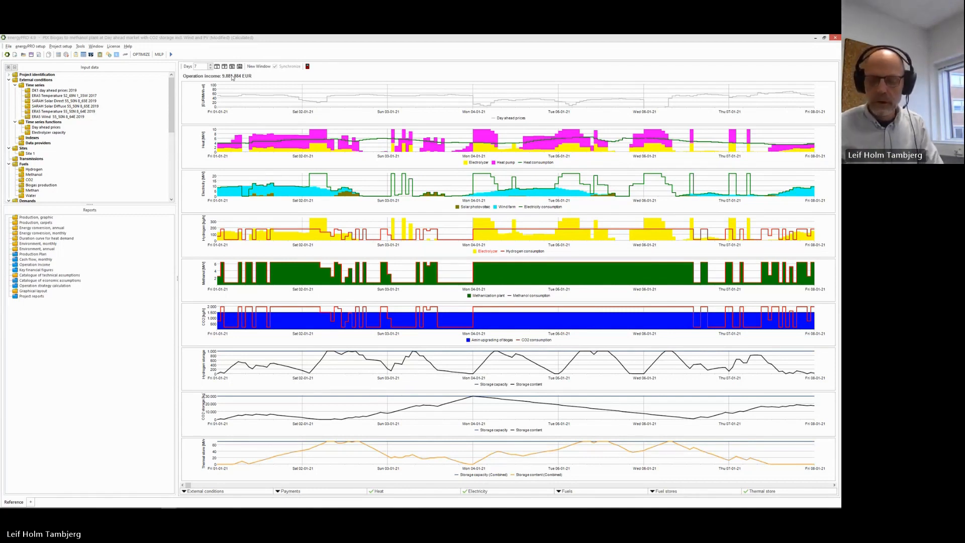
Scroll the Input data tree down toward the Economy section.
left_click(172, 159)
scroll(173, 159, "down", 2)
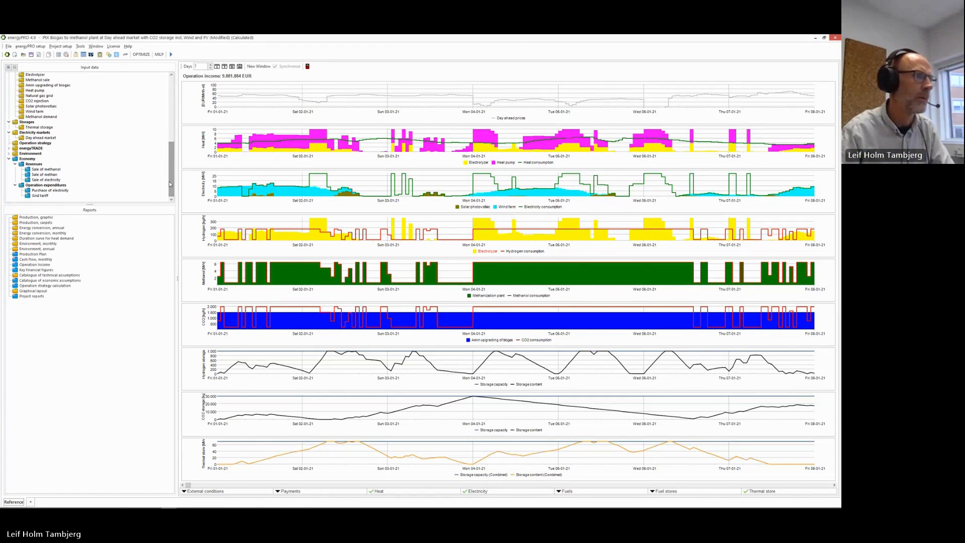
Add a new payment named 'Methanol demand' under Revenues.
right_click(35, 165)
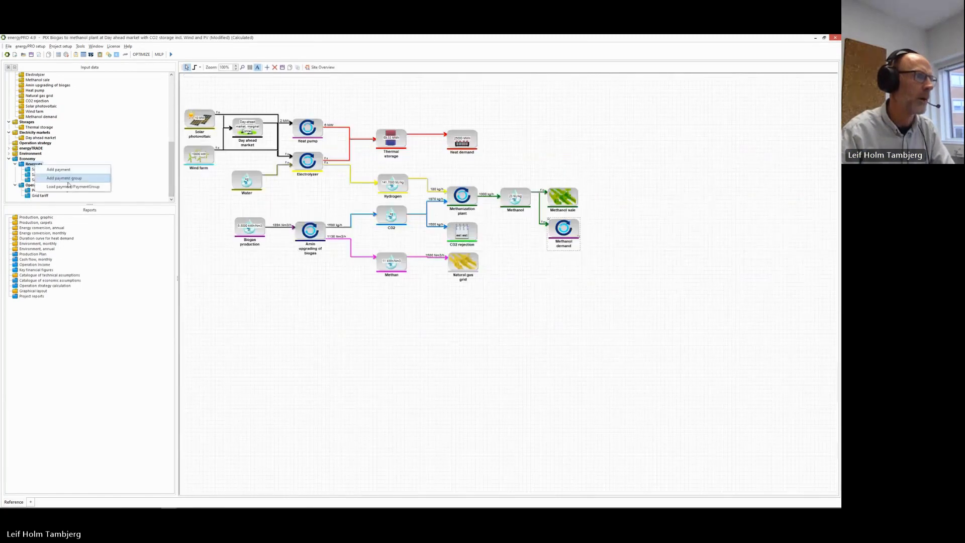
left_click(85, 189)
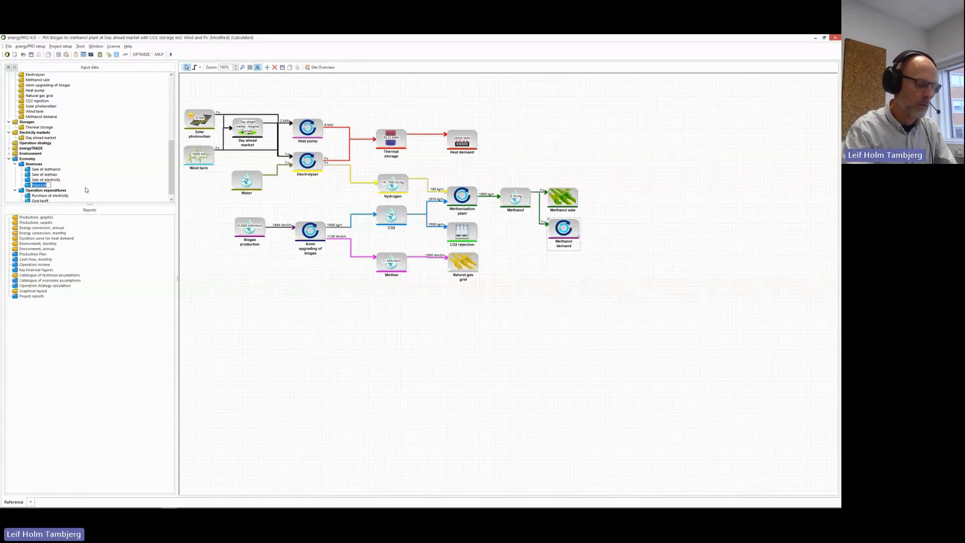
type("Metha")
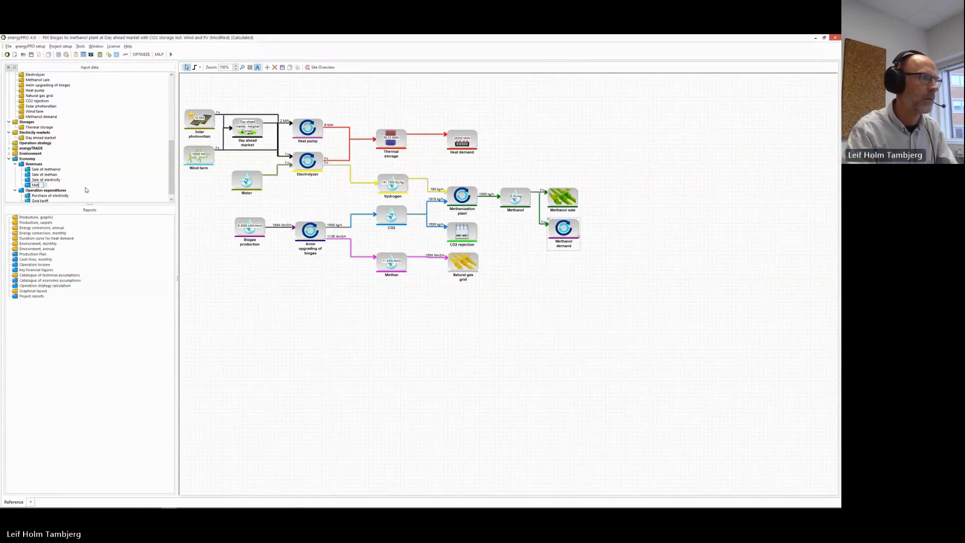
type("nol")
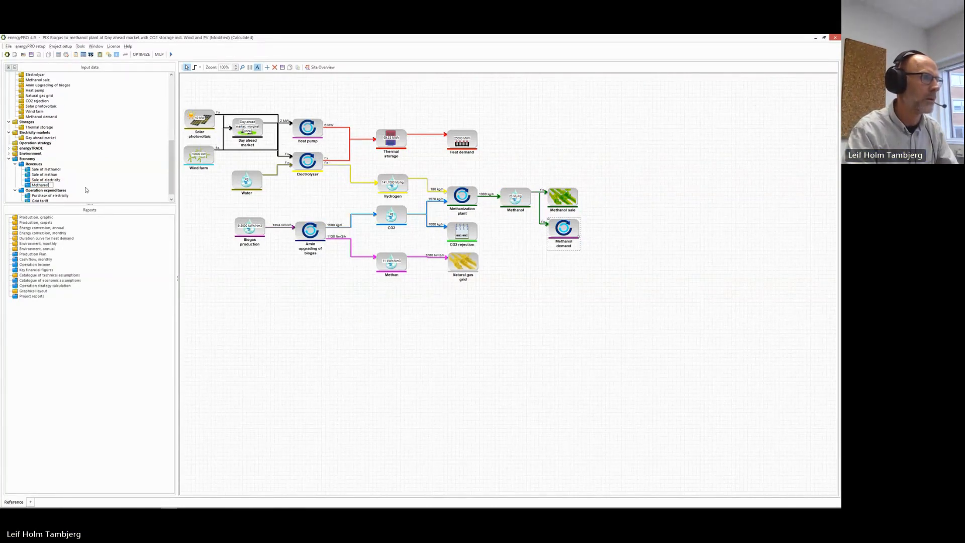
type(" demand")
key("Return")
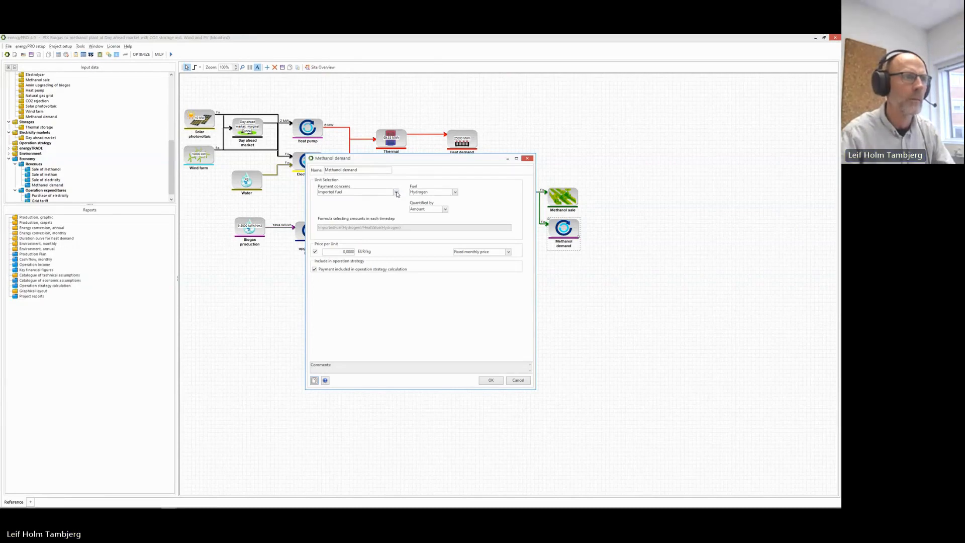
Base the payment on Methanol demand unit's Methanol fuel consumption at a price of 20.
left_click(397, 193)
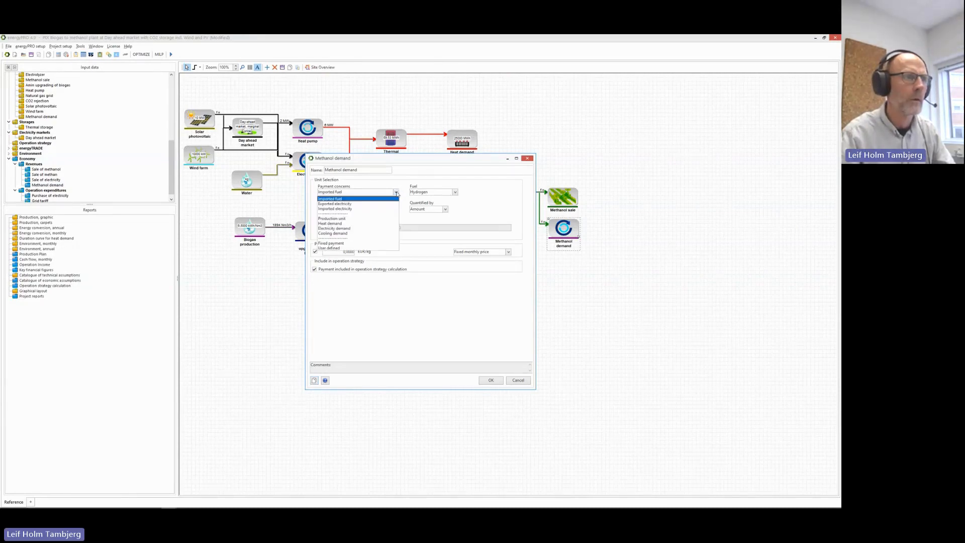
left_click(385, 220)
left_click(476, 194)
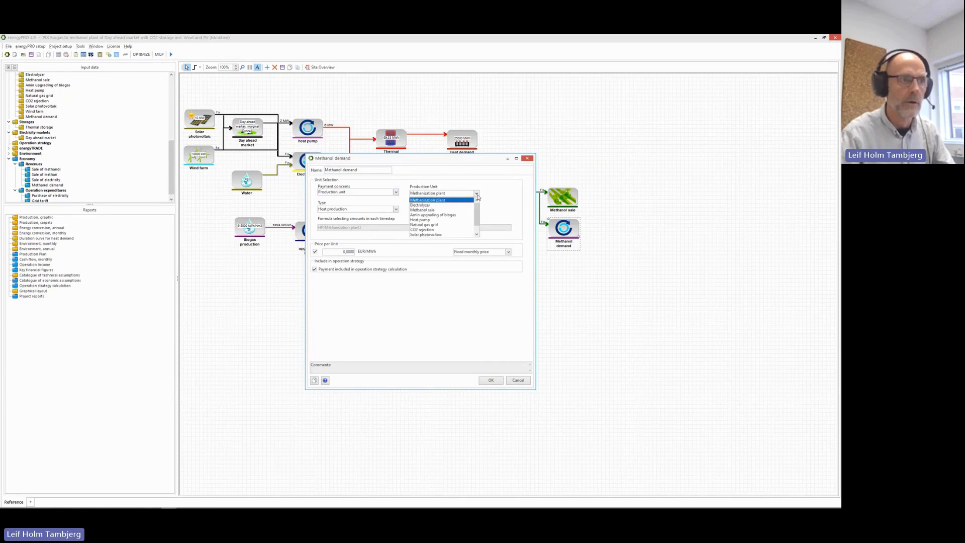
left_click(467, 236)
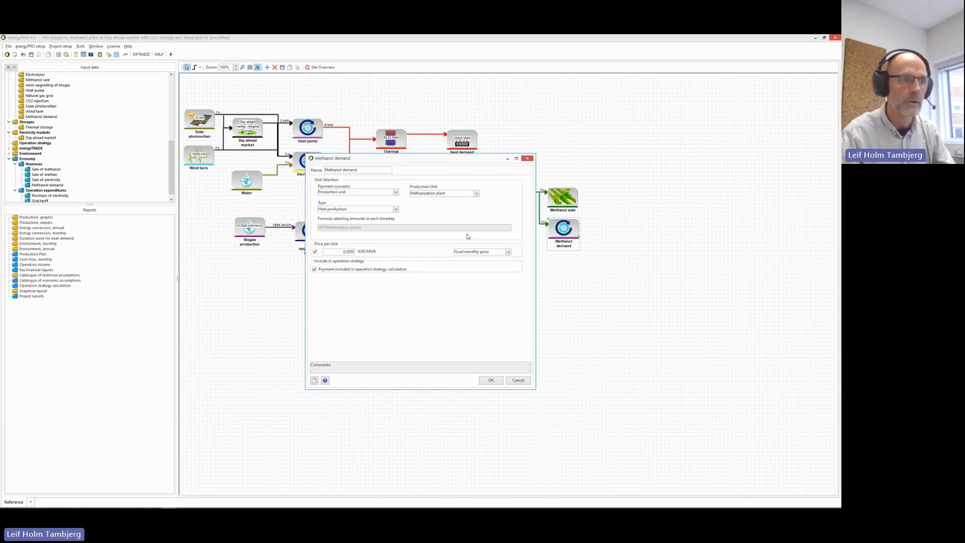
left_click(397, 209)
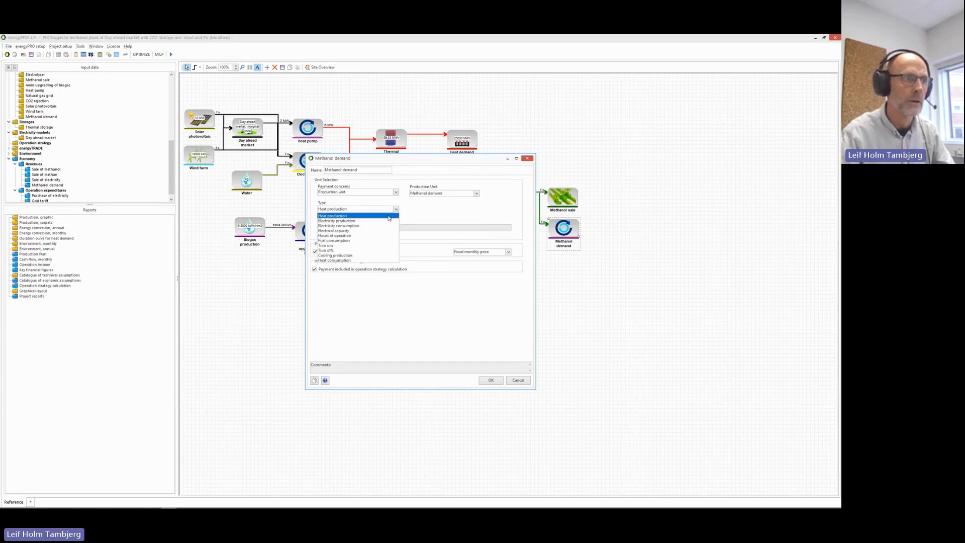
left_click(372, 240)
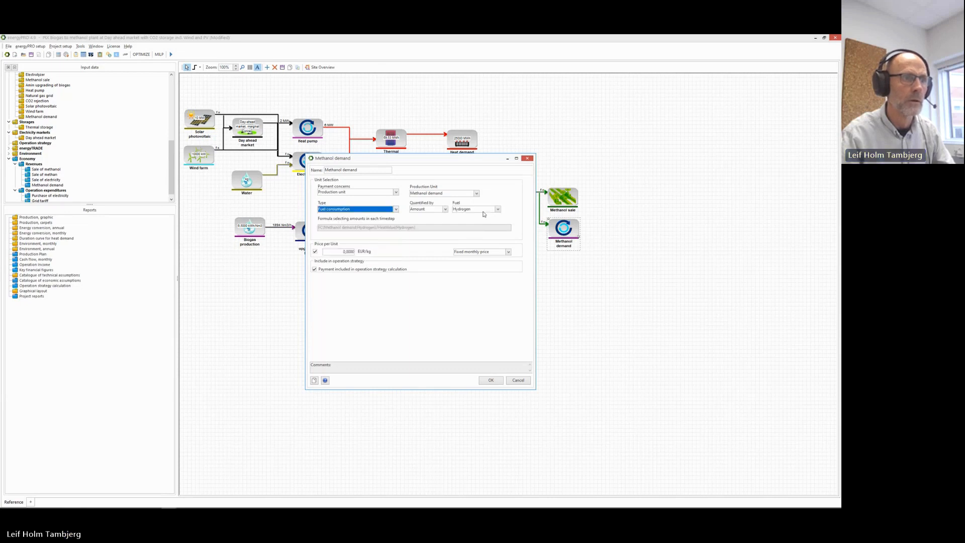
left_click(497, 209)
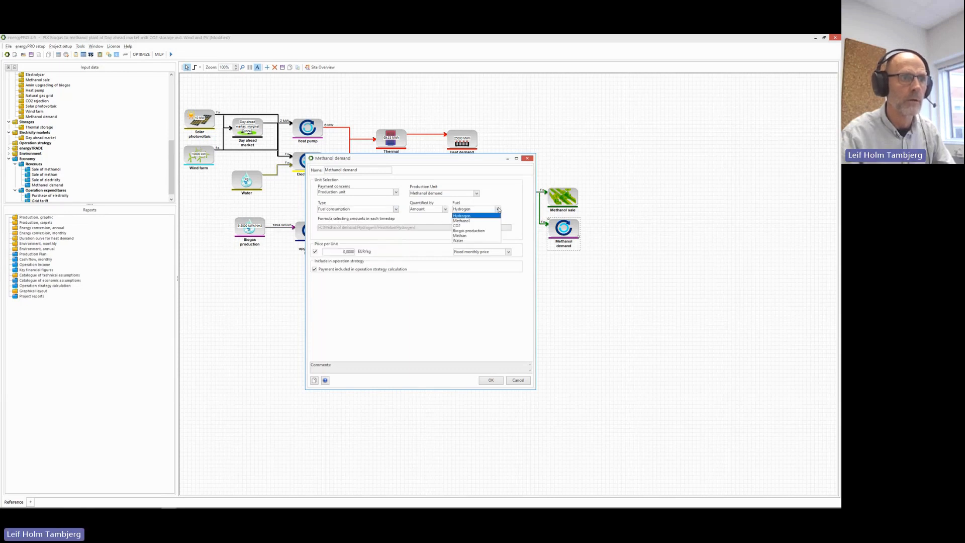
left_click(489, 222)
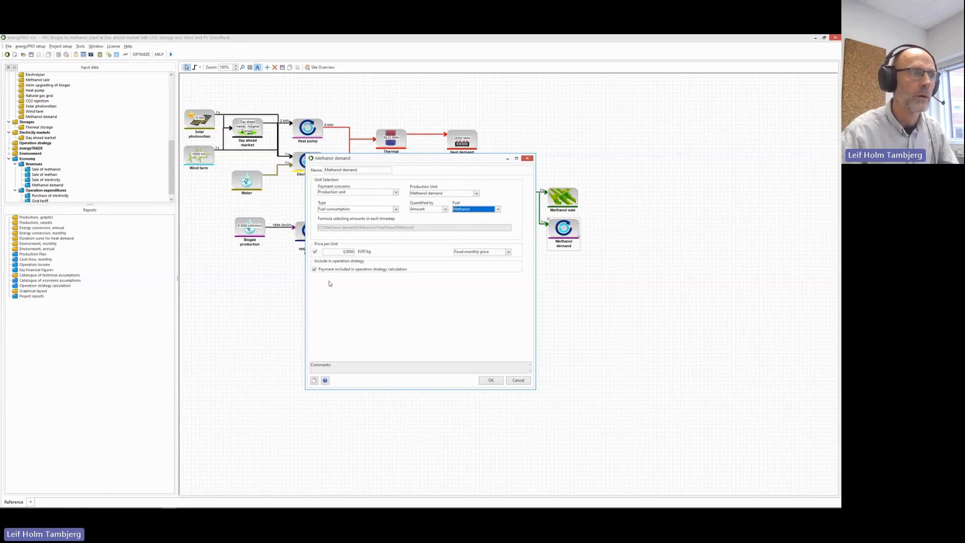
left_click(329, 254)
type("20")
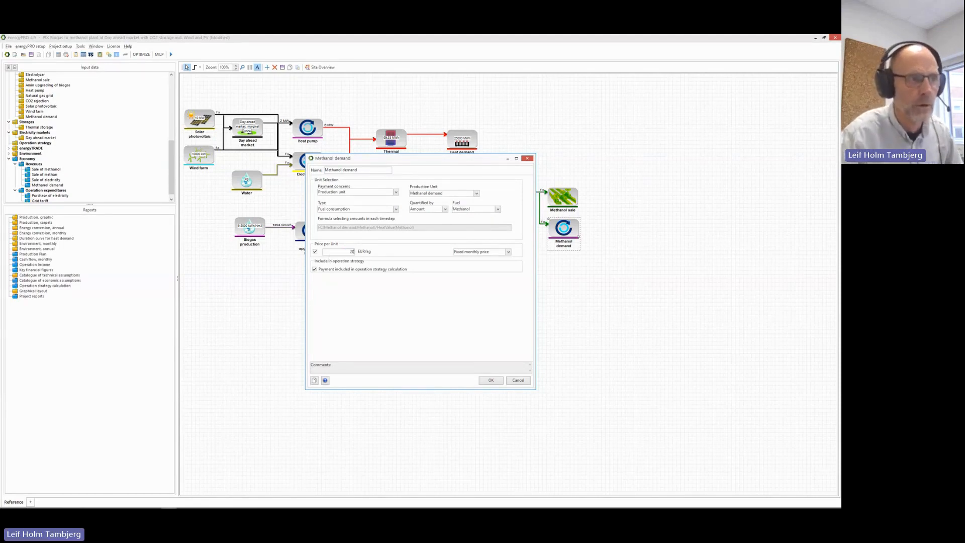
left_click(491, 380)
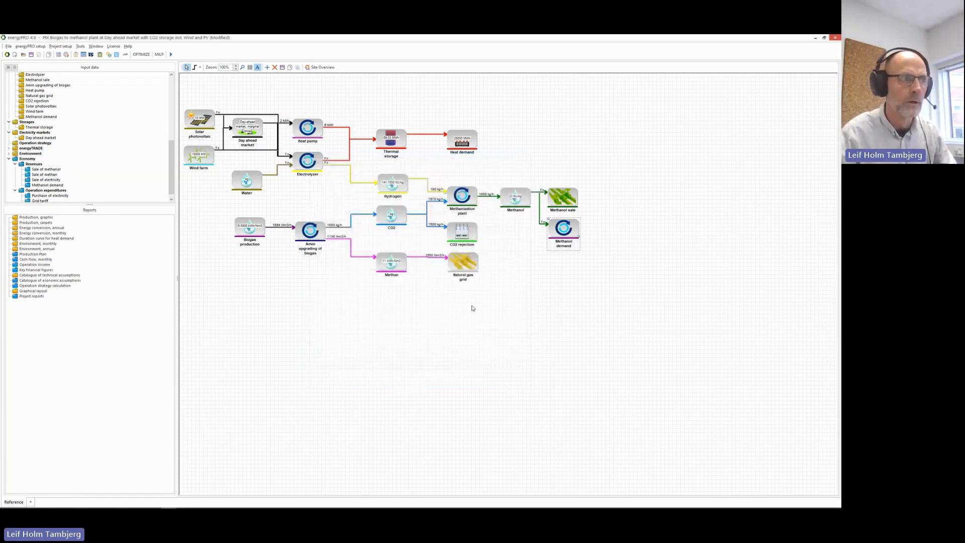
Deselect the Methanol demand block and advance the slideshow to the 'Forced operation' slide.
left_click(379, 305)
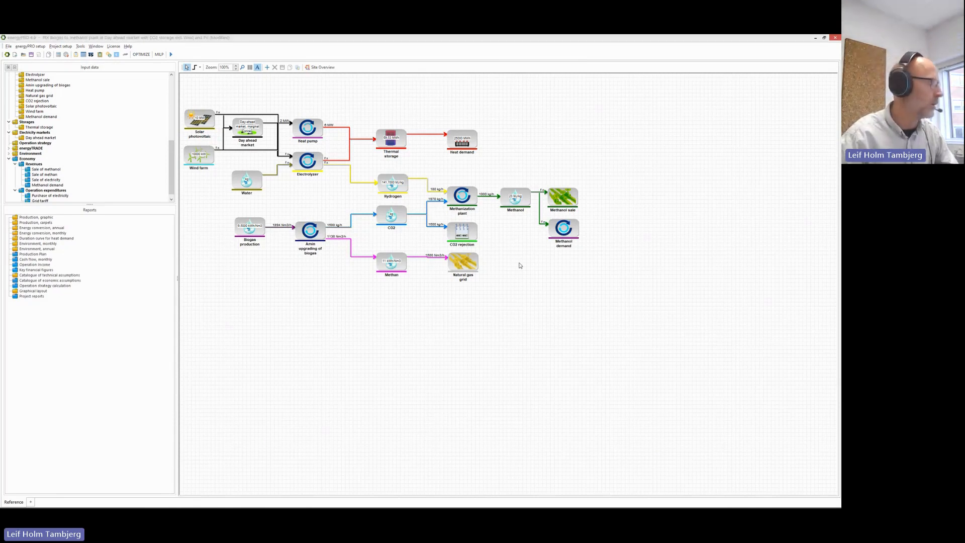
key("alt+Tab")
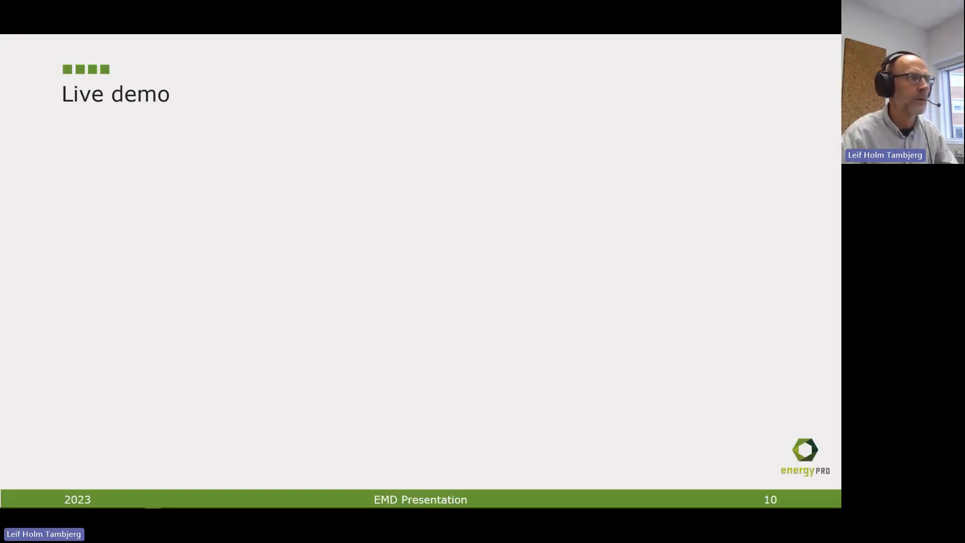
key("Right")
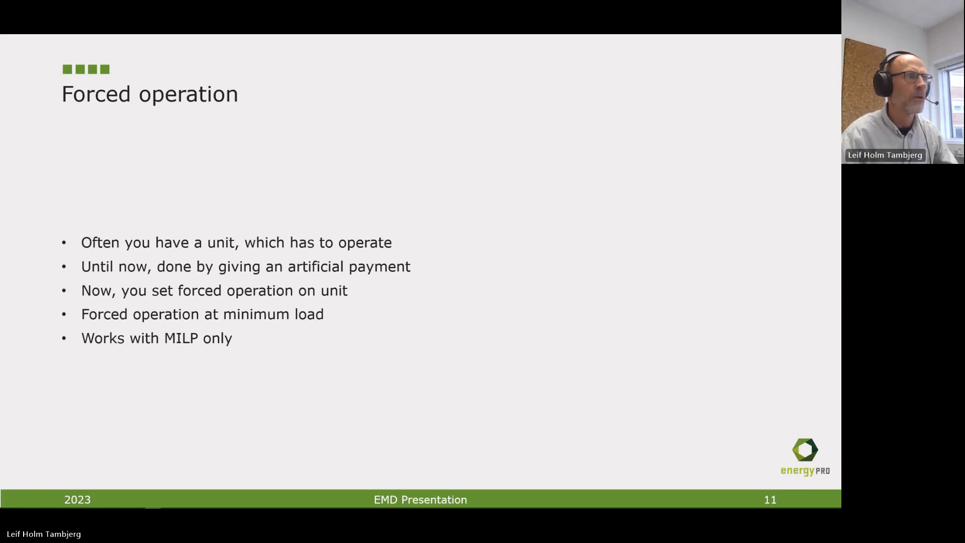
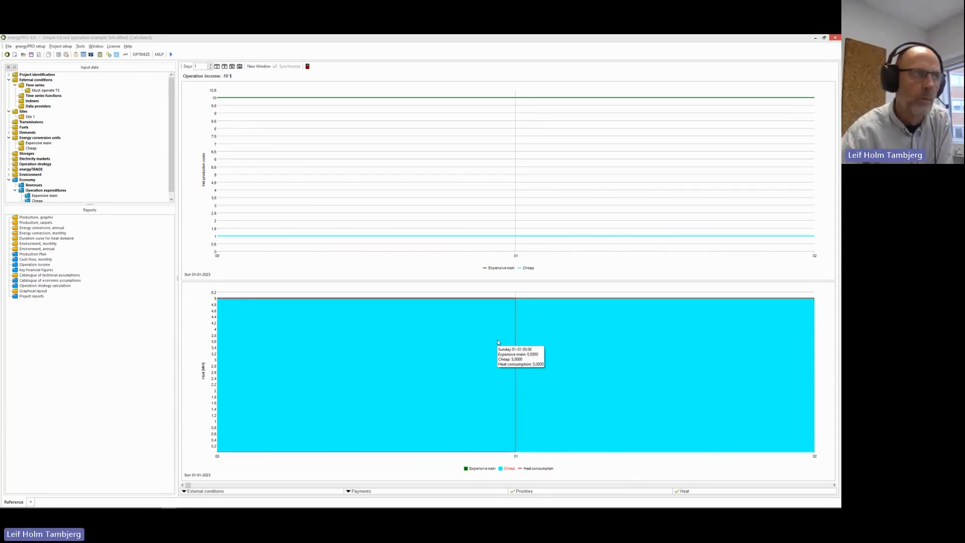
Review the Production, graphic report (heat cost 10 for Expensive main vs 1 for Cheap), then close it.
left_click(307, 67)
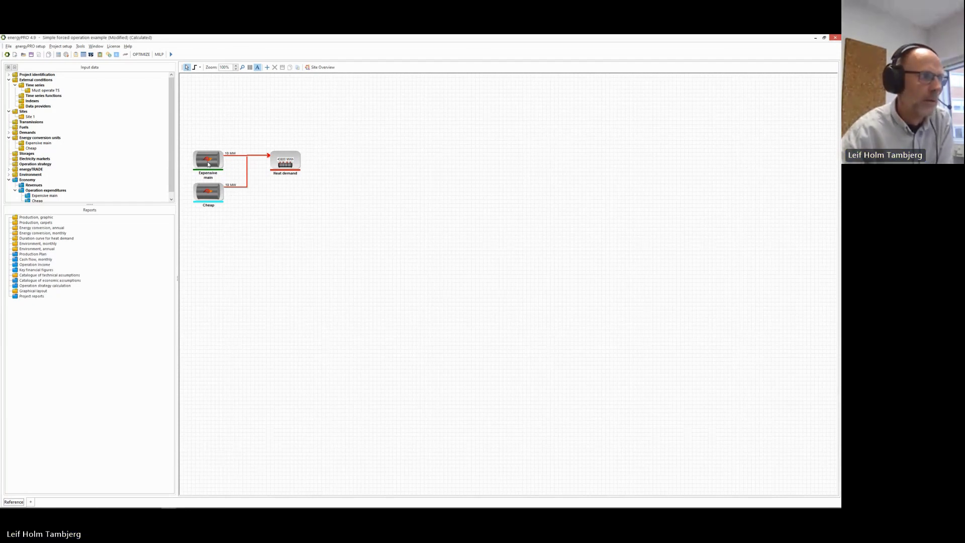
double_click(52, 217)
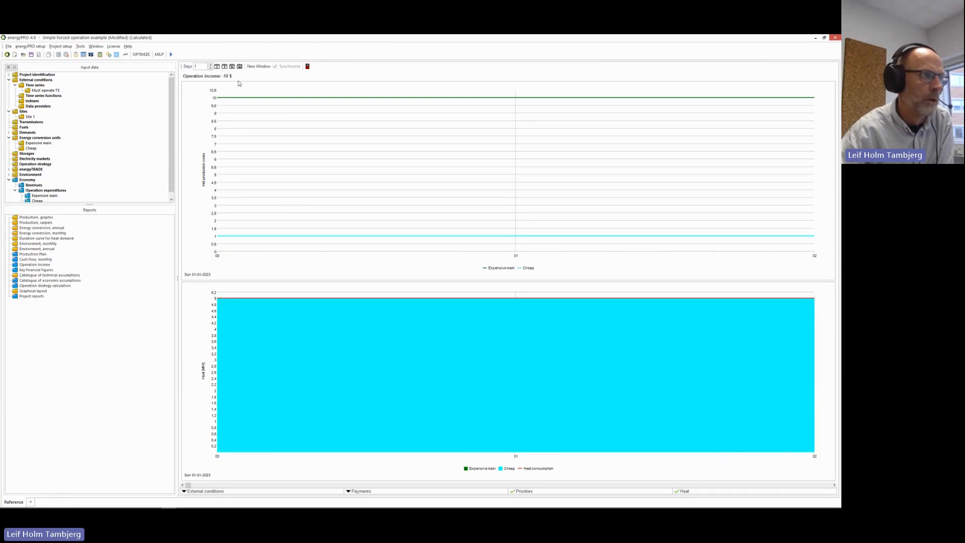
left_click(308, 67)
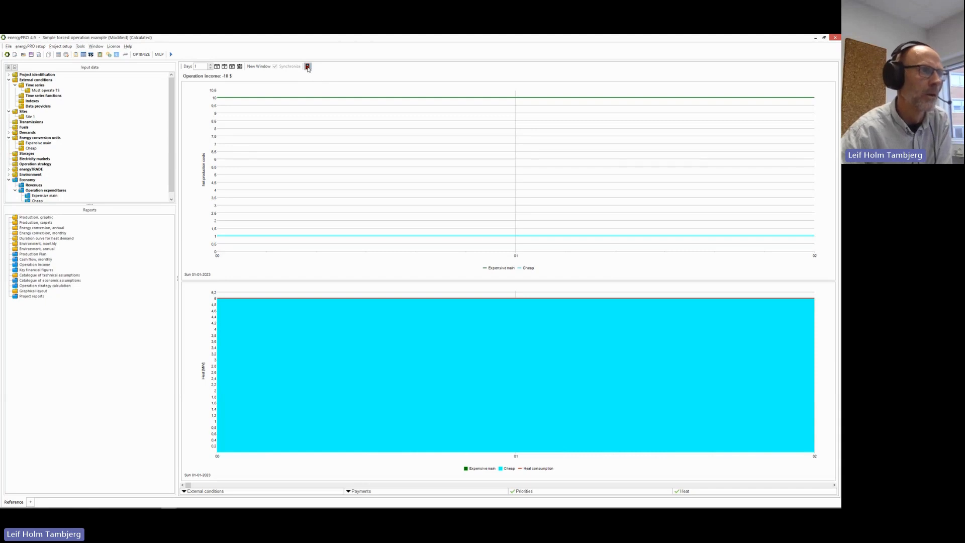
Set the Expensive main boiler's Forced operation to On and save the unit settings.
double_click(218, 165)
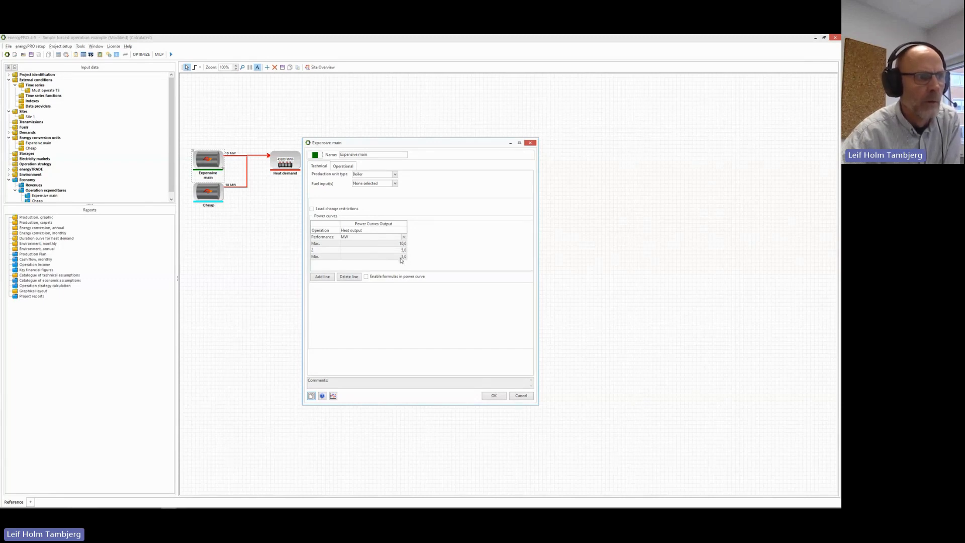
left_click(347, 167)
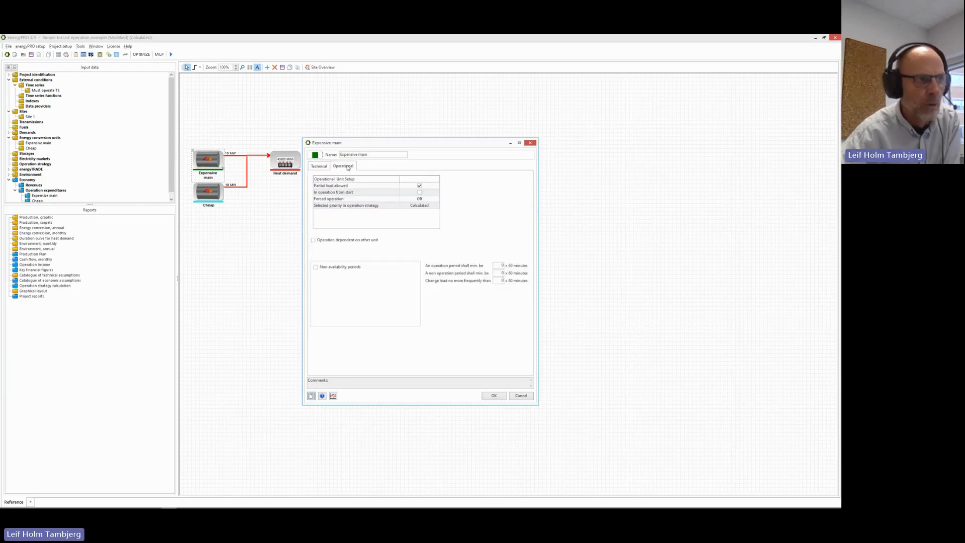
left_click(436, 199)
left_click(436, 199)
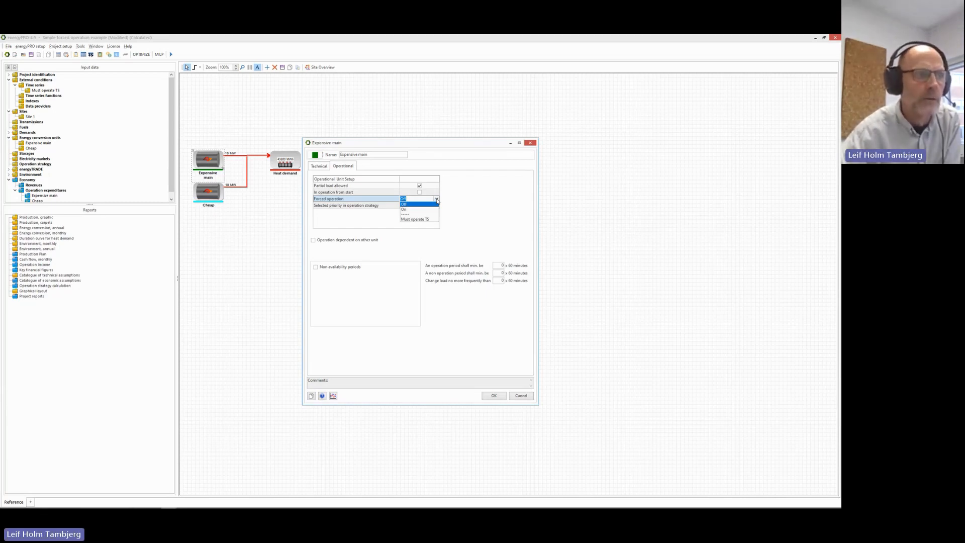
left_click(432, 210)
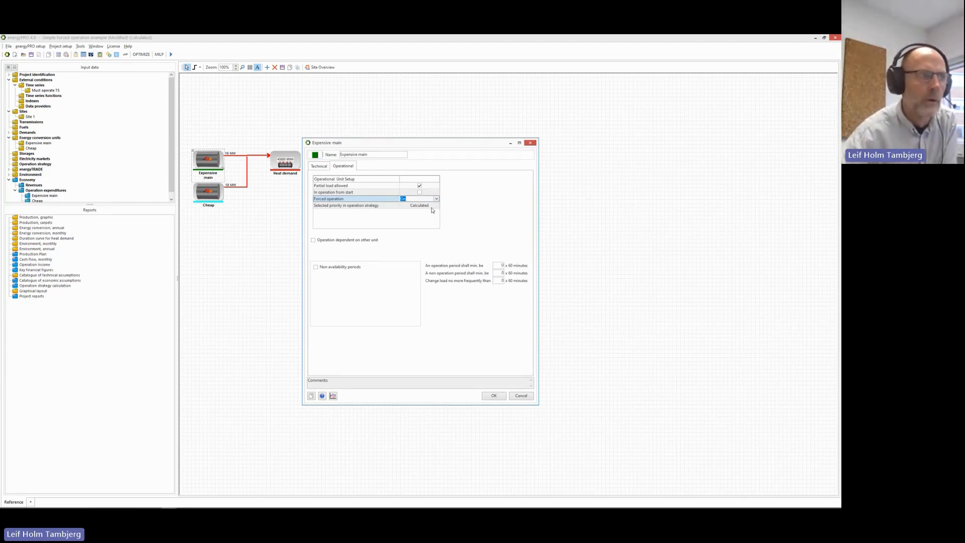
left_click(321, 166)
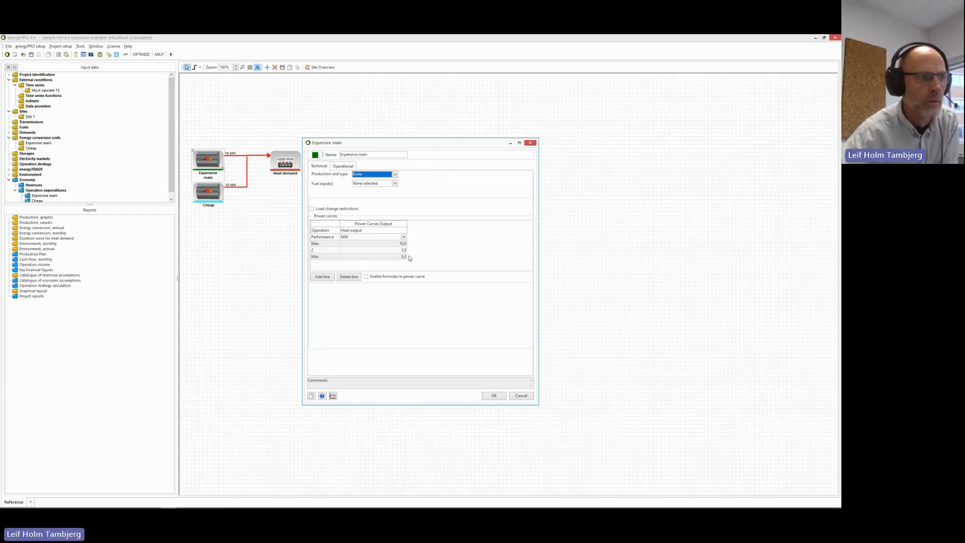
left_click(493, 395)
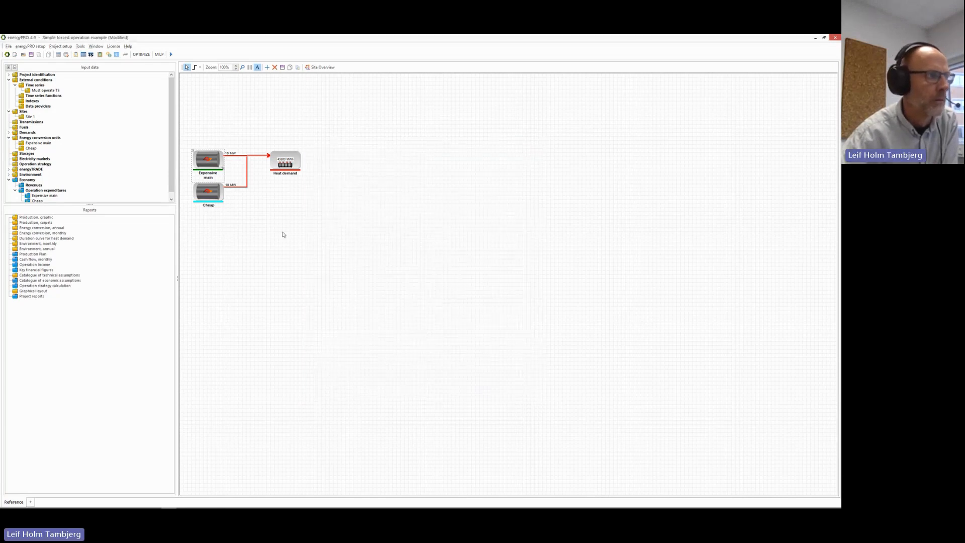
Recalculate the project, check that Expensive main runs at 3 MW beside Cheap's 2 MW, then close the graph.
left_click(171, 55)
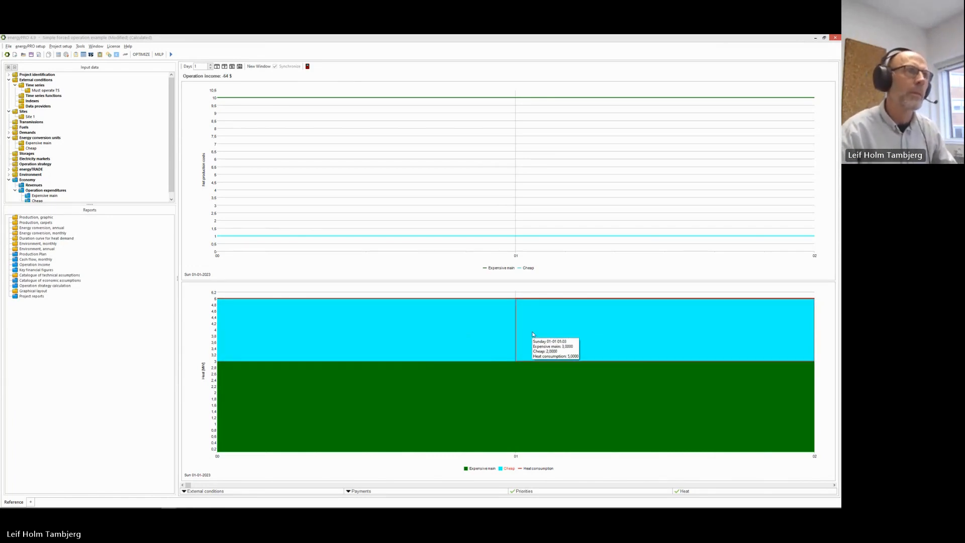
key("Escape")
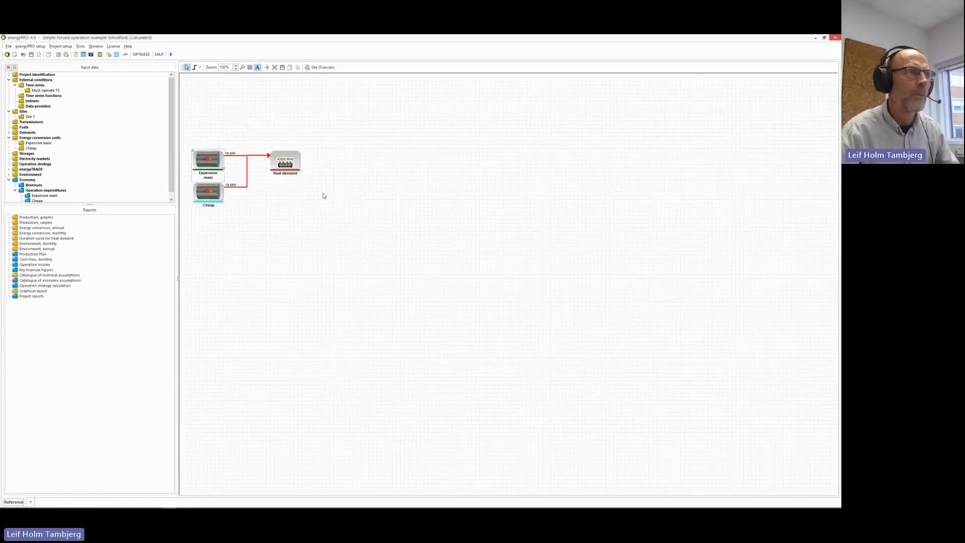
Change Expensive main's Forced operation to the Must operate TS time series and save it.
double_click(208, 161)
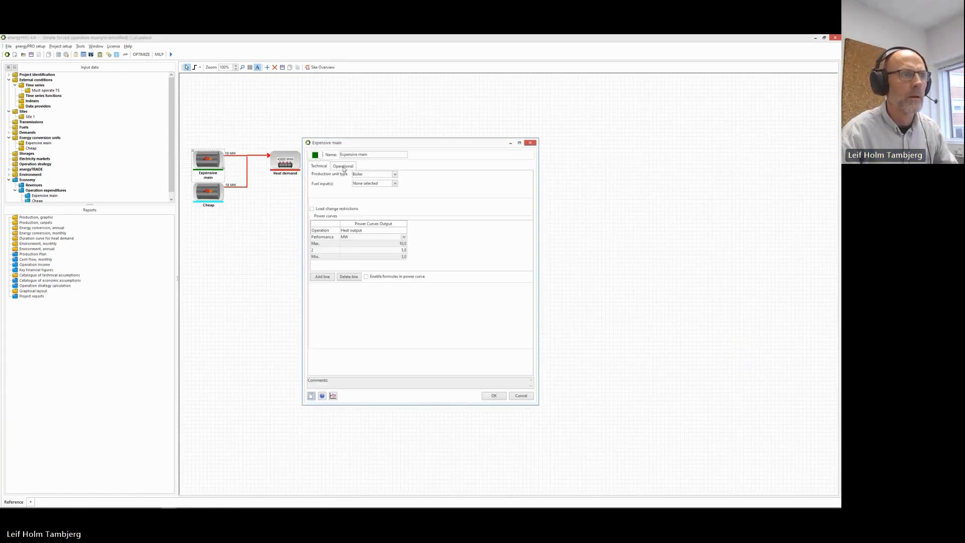
left_click(343, 166)
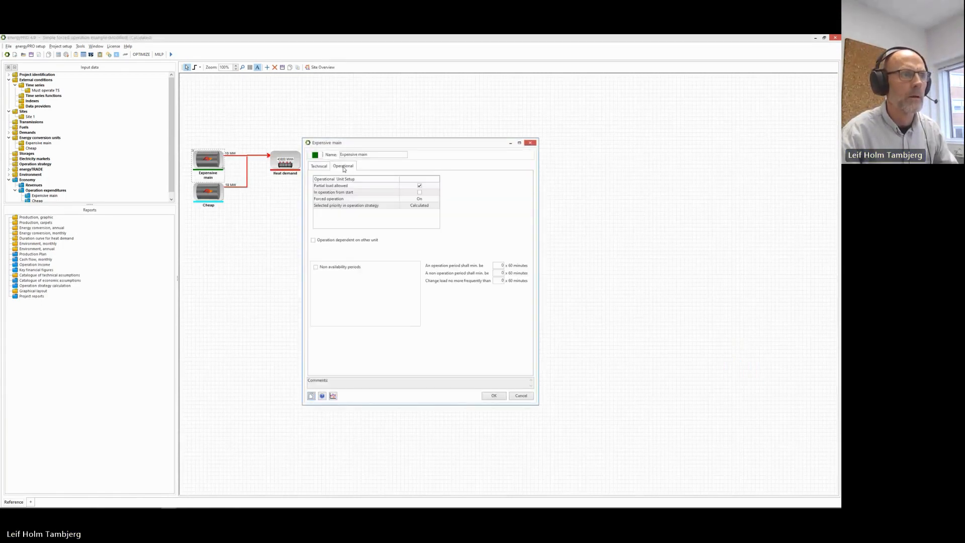
left_click(433, 200)
left_click(436, 199)
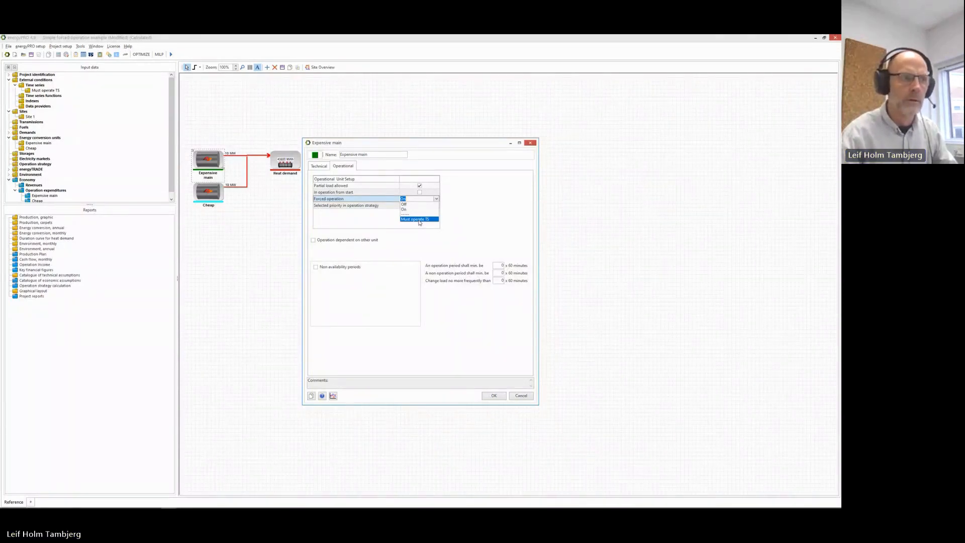
left_click(419, 219)
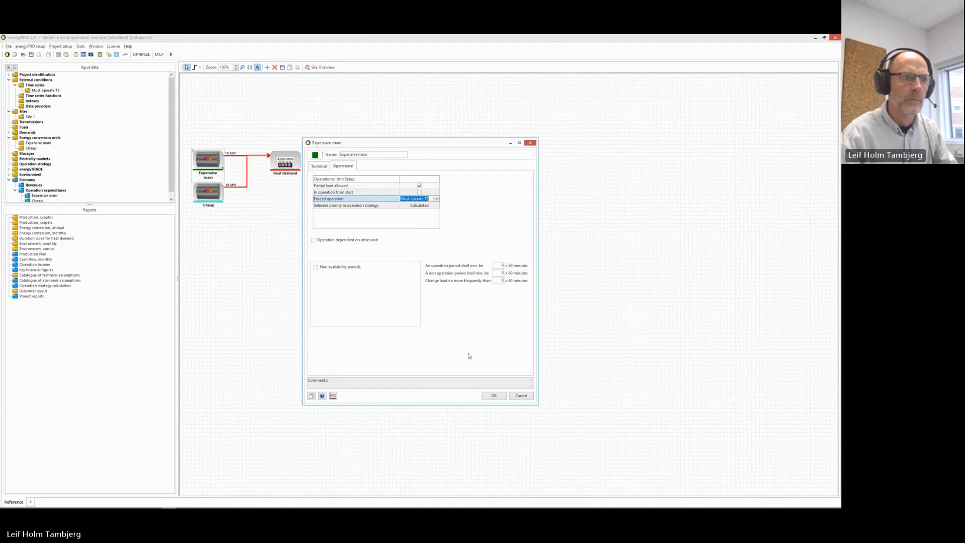
left_click(493, 395)
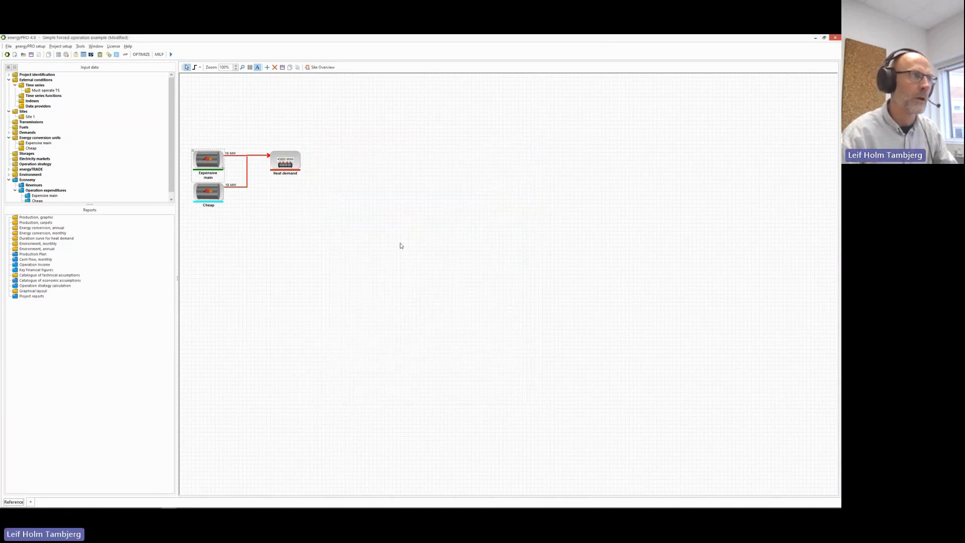
Recalculate the project with Must operate TS and hide the net production cost chart.
left_click(171, 55)
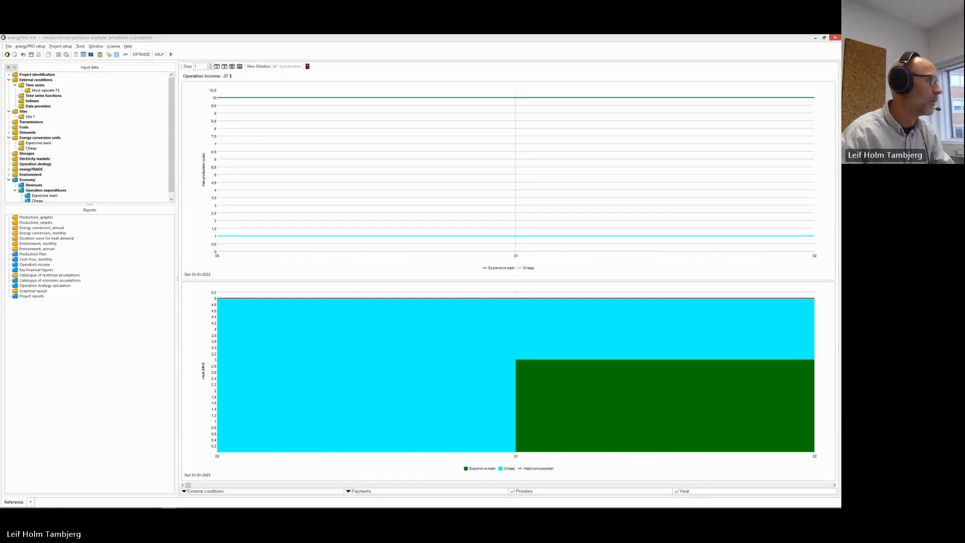
mouse_move(569, 375)
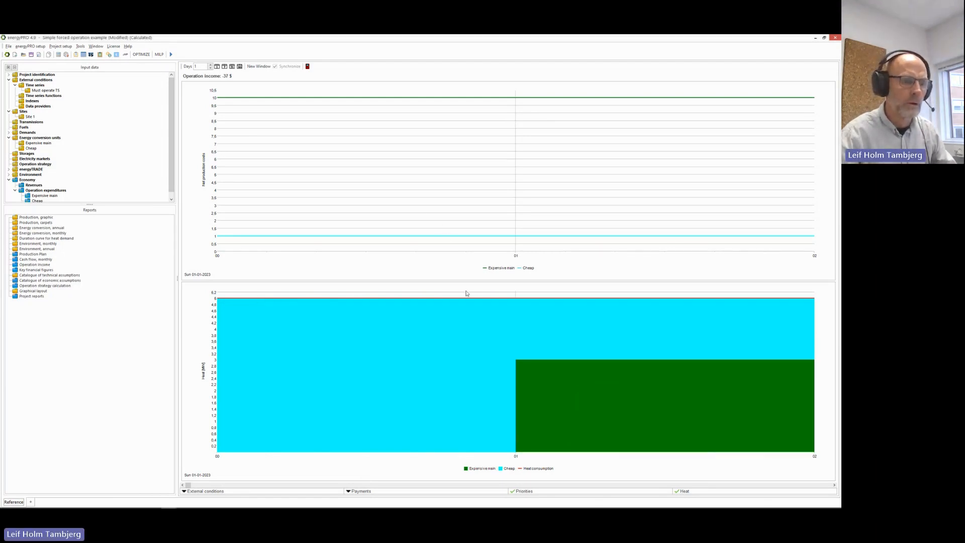
left_click(523, 491)
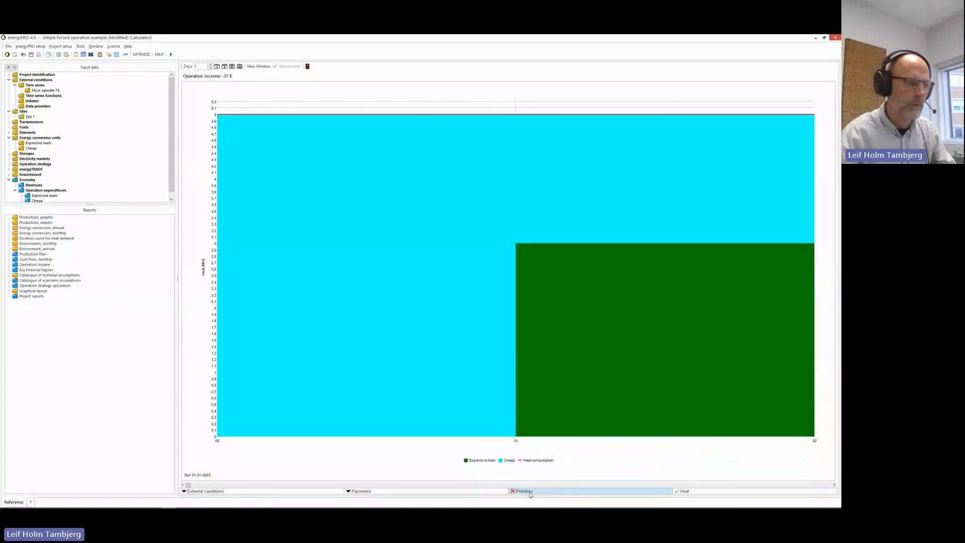
Plot the Must operate TS external condition against production, then close the graphs.
left_click(298, 494)
left_click(318, 498)
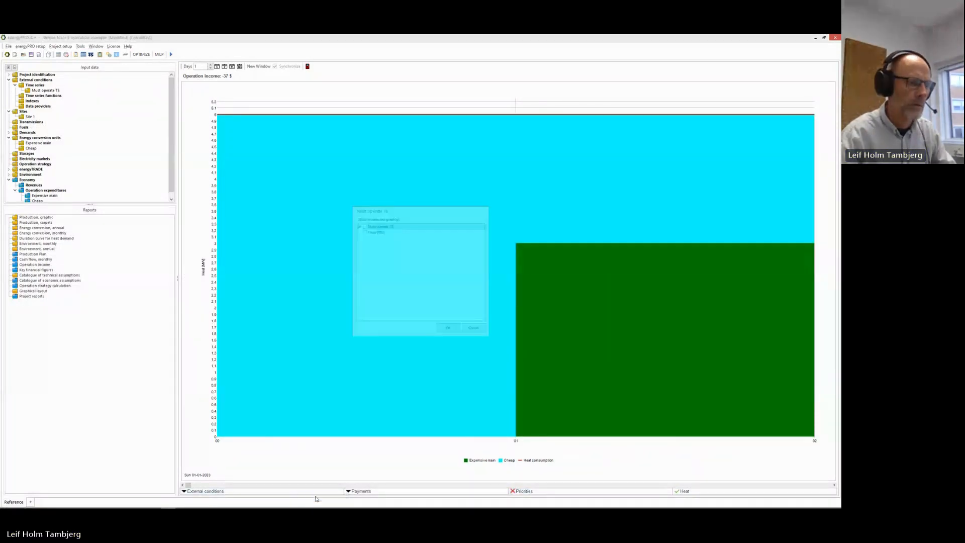
left_click(362, 225)
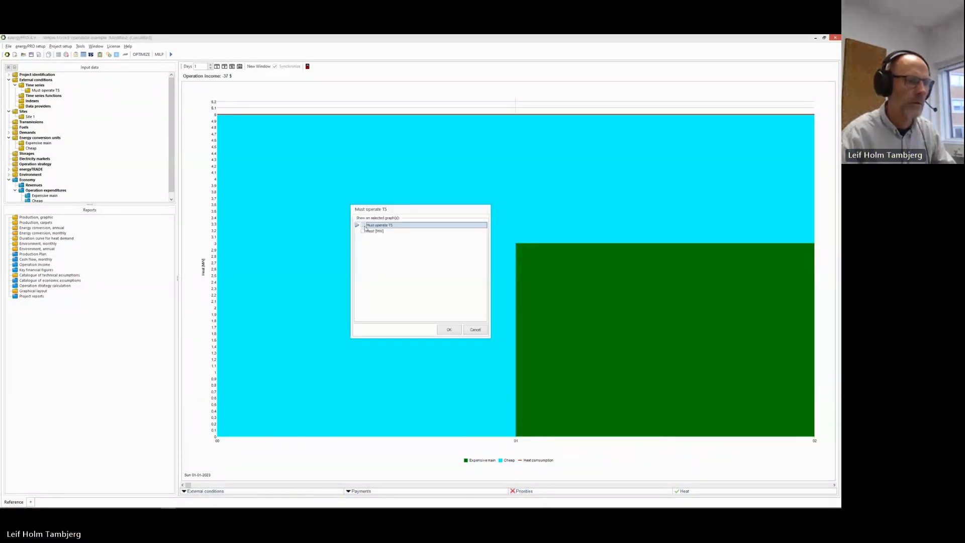
left_click(443, 330)
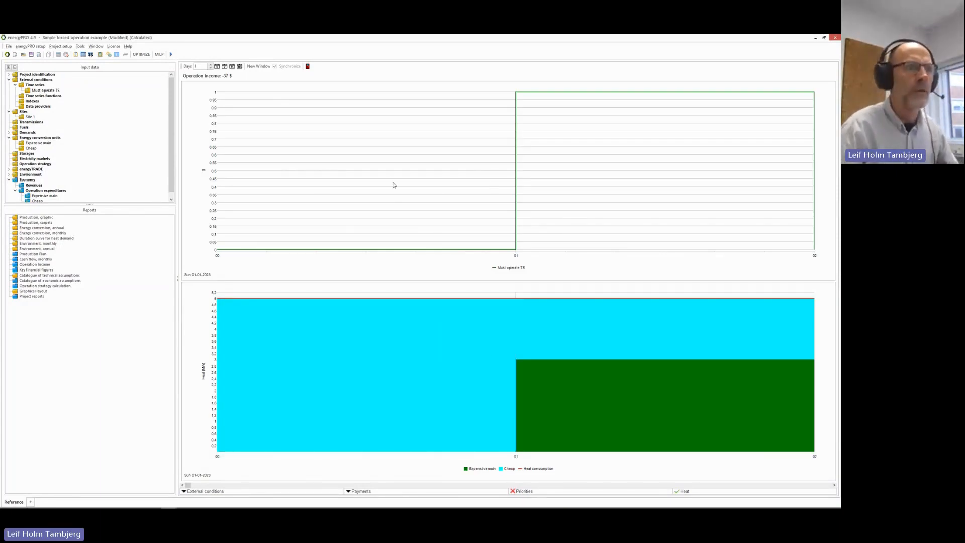
mouse_move(404, 189)
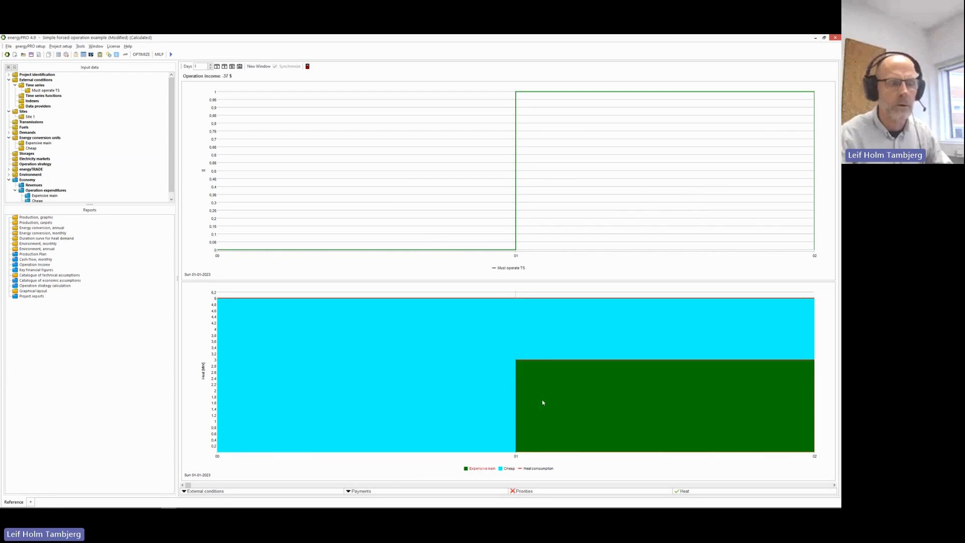
mouse_move(543, 401)
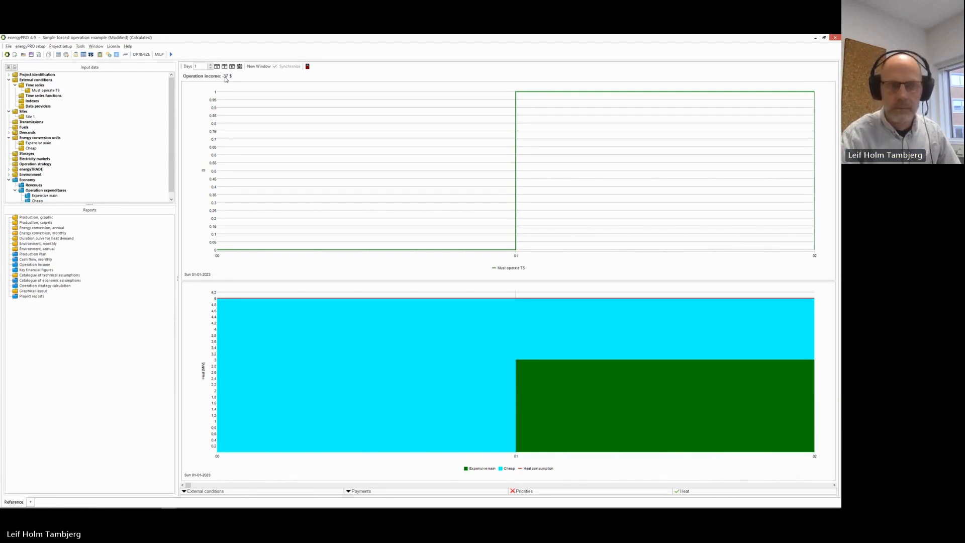
left_click(306, 66)
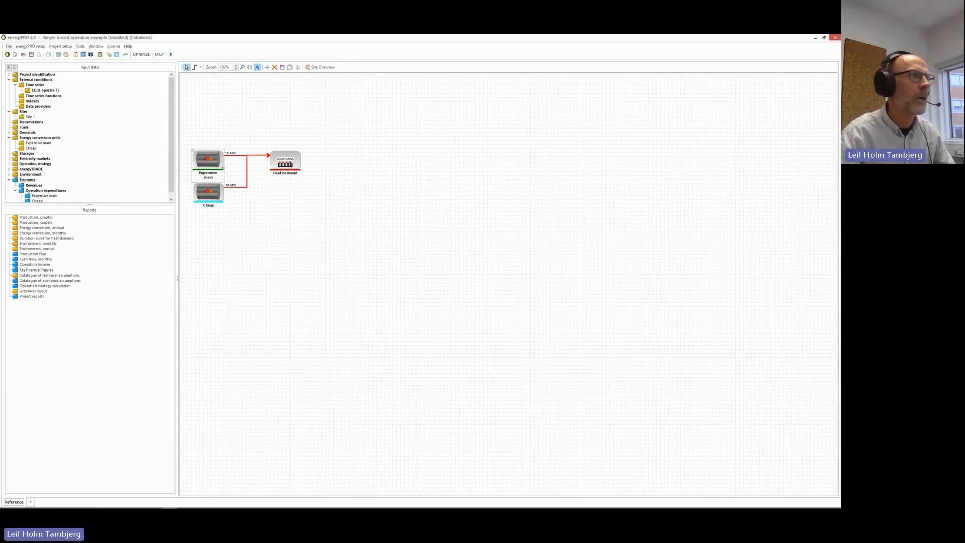
Move energyPRO aside and advance to slide 13, 'New time series functions'.
left_click_drag(278, 39, 213, 34)
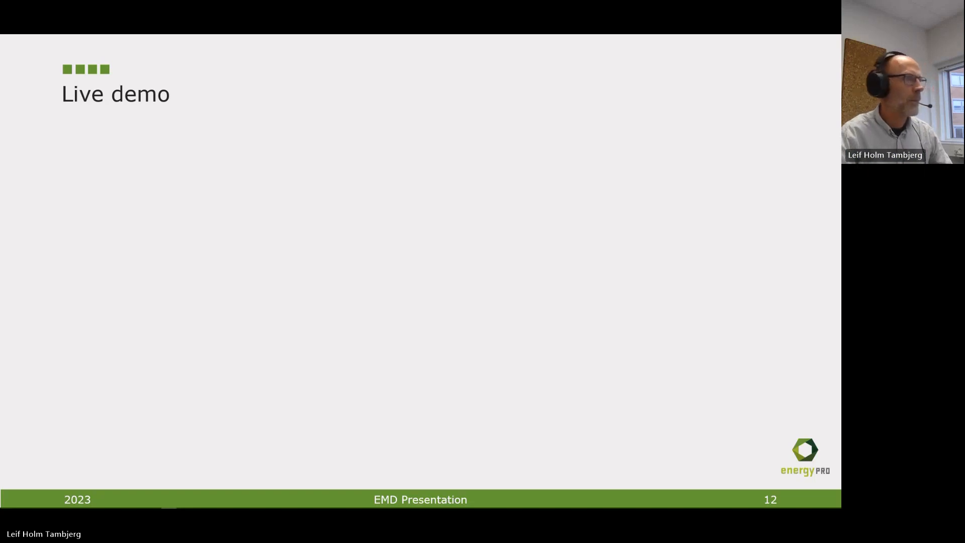
key("Right")
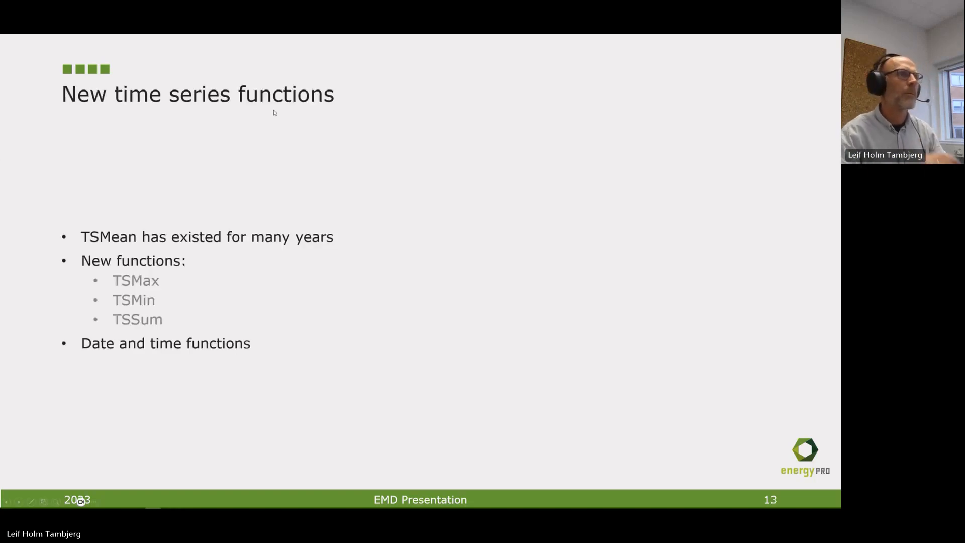
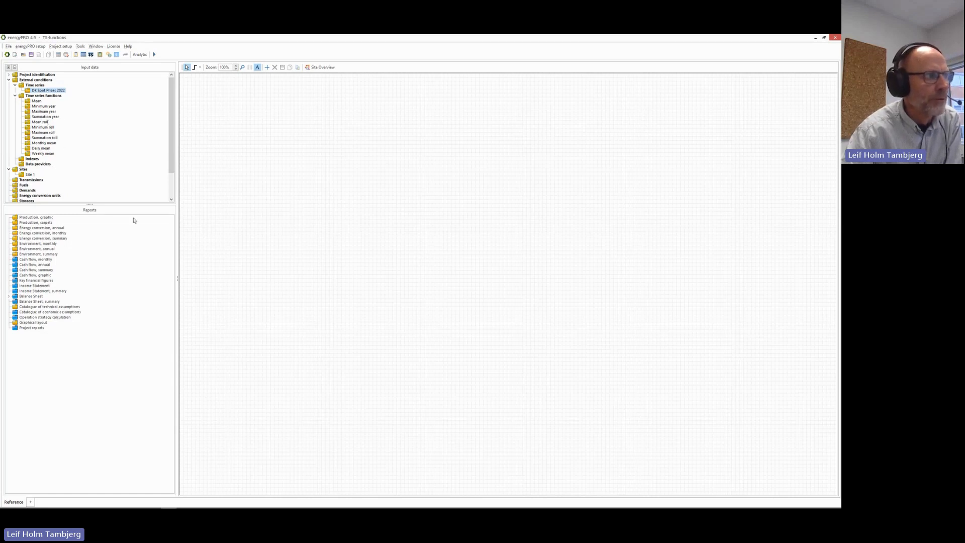
Open the Time series overview listing DK Spot Prices 2022 and its eleven functions.
left_click(91, 55)
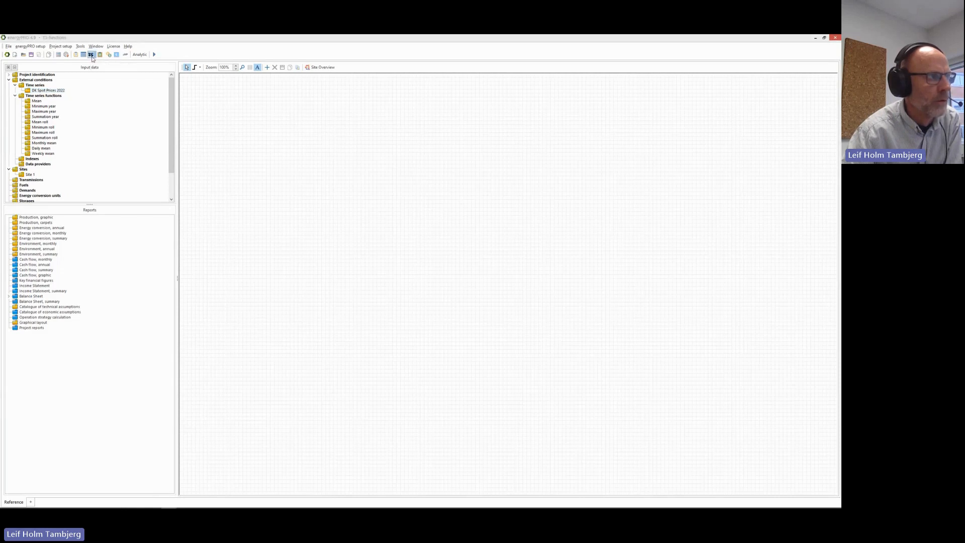
Move and widen the overview, fitting the Min., Max., Mean and Function columns to their contents.
left_click_drag(367, 149, 343, 137)
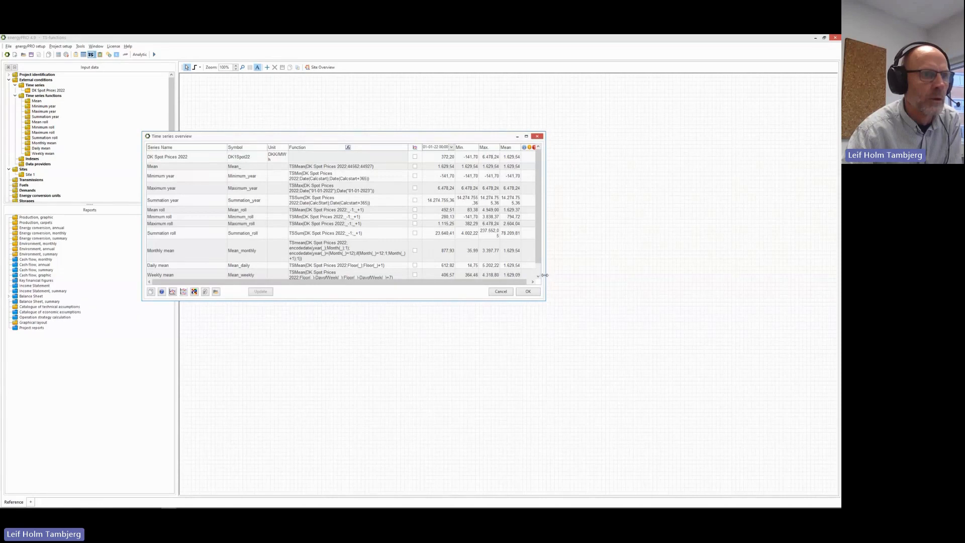
left_click_drag(545, 278, 627, 279)
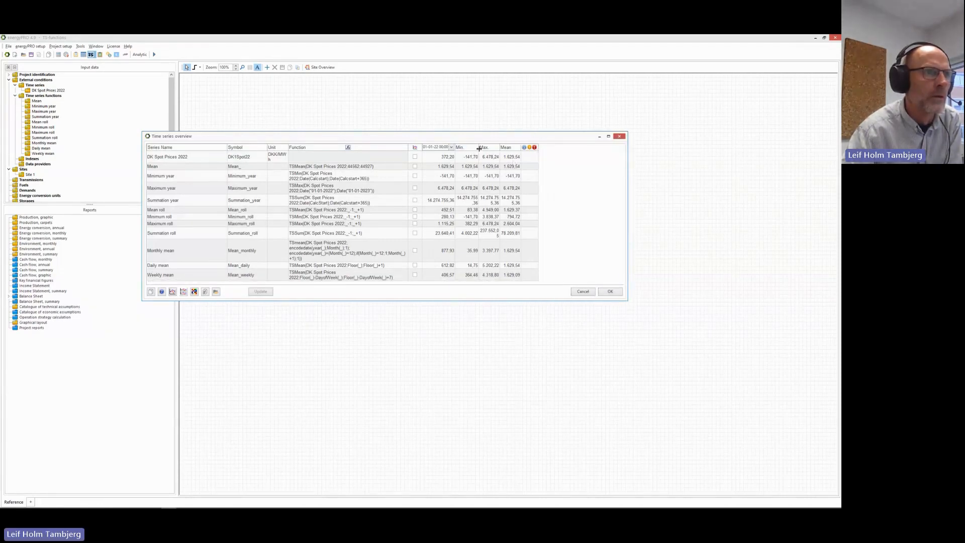
left_click_drag(478, 149, 484, 148)
double_click(505, 145)
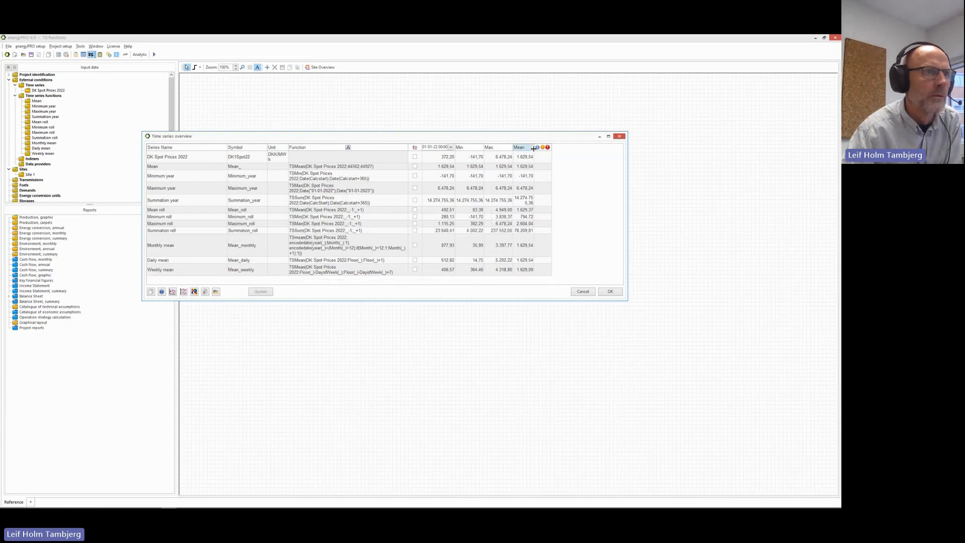
double_click(533, 148)
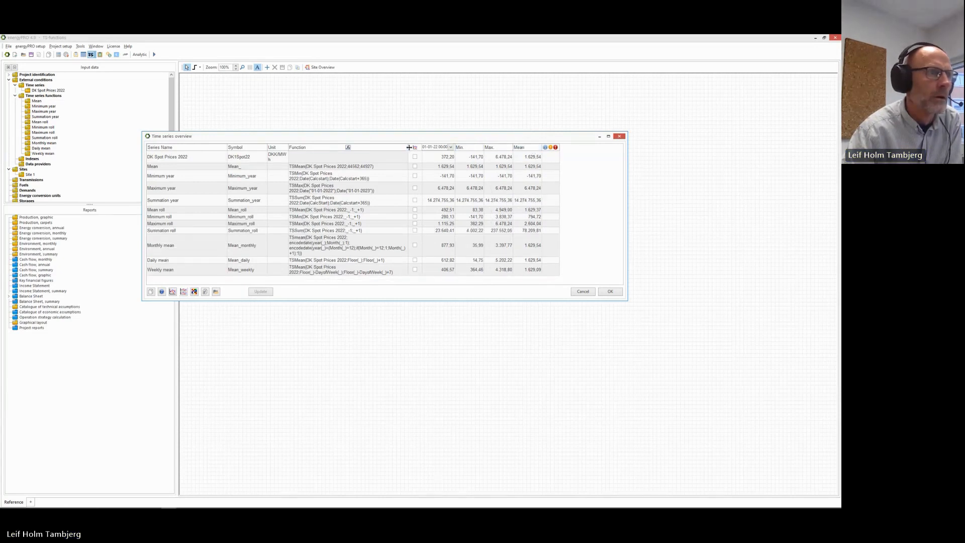
left_click_drag(408, 148, 429, 150)
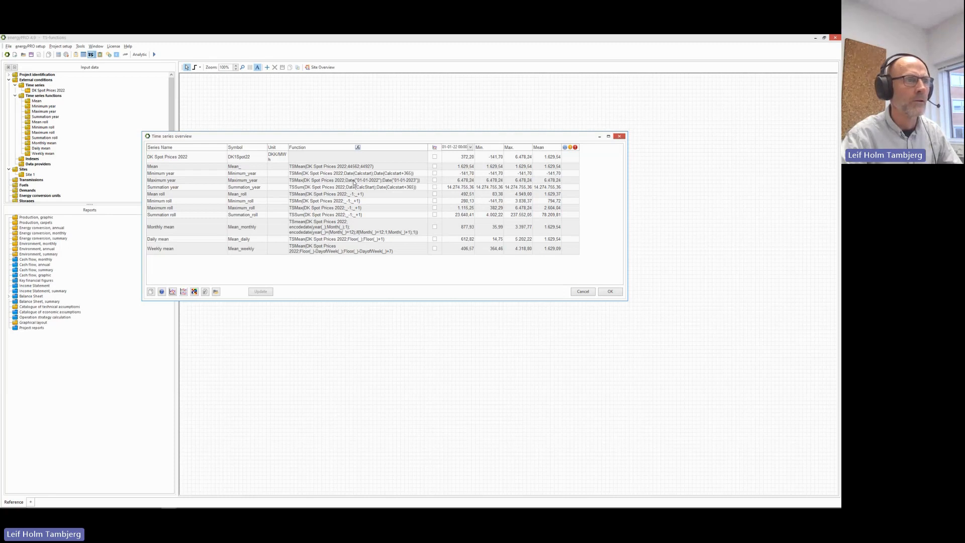
left_click(357, 181)
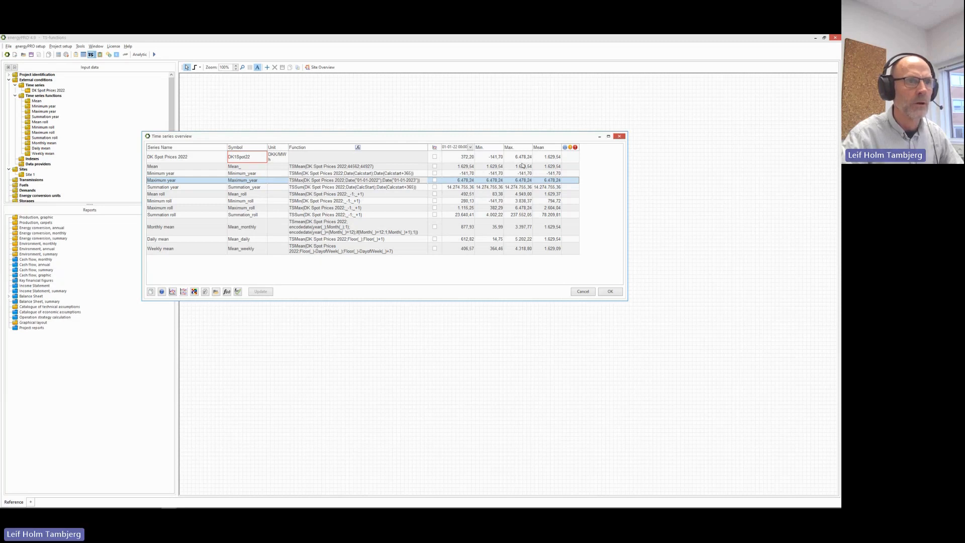
left_click(295, 190)
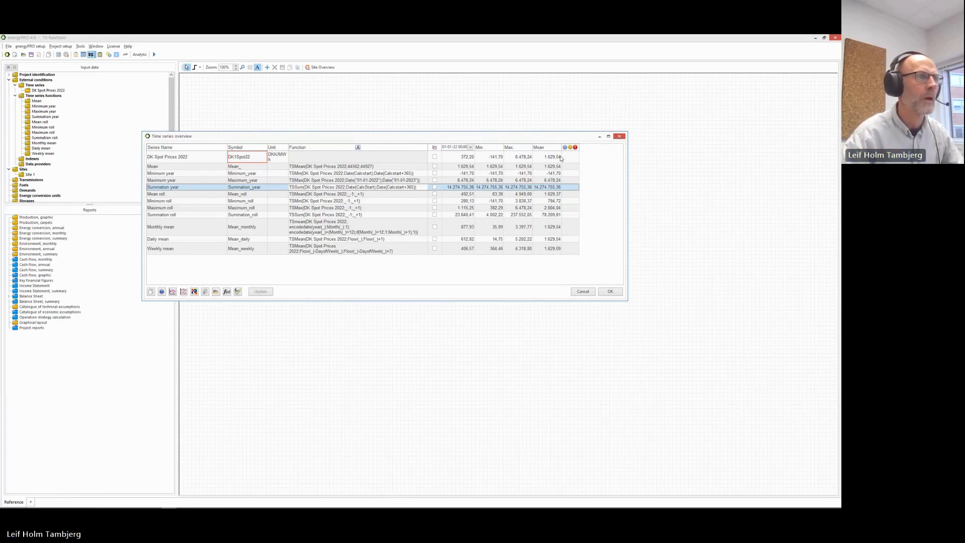
left_click(288, 195)
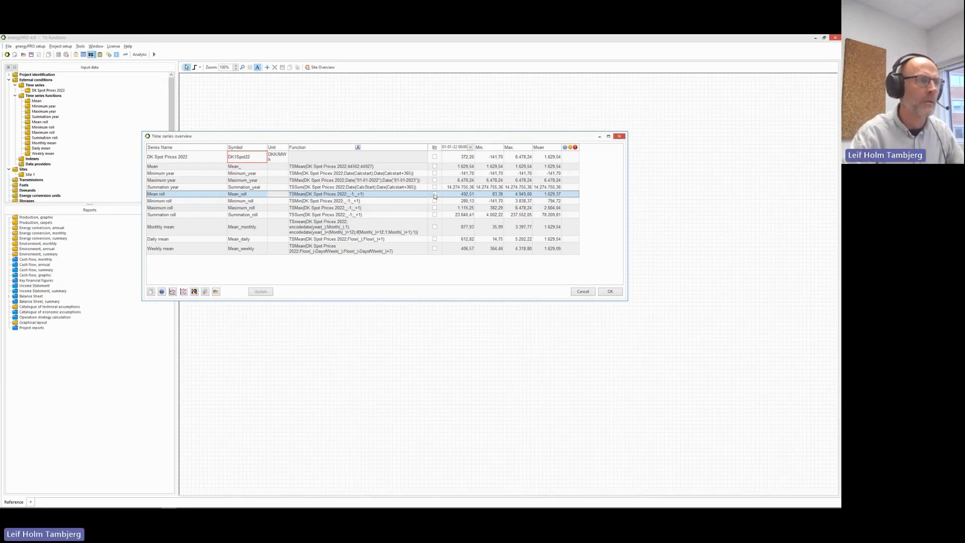
Chart DK Spot Prices 2022 with Mean roll over 7 days in an enlarged graph, then close it.
left_click(435, 194)
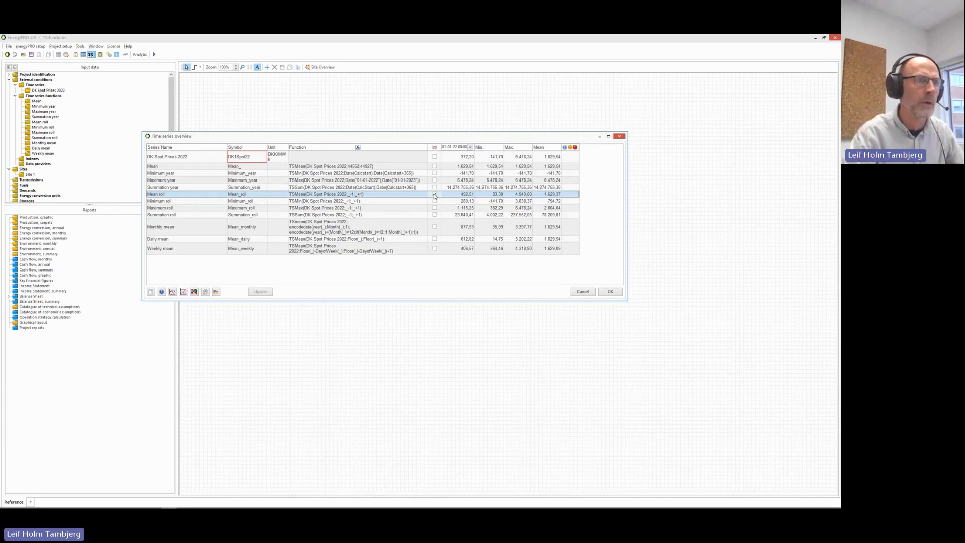
left_click(435, 157)
left_click(435, 157)
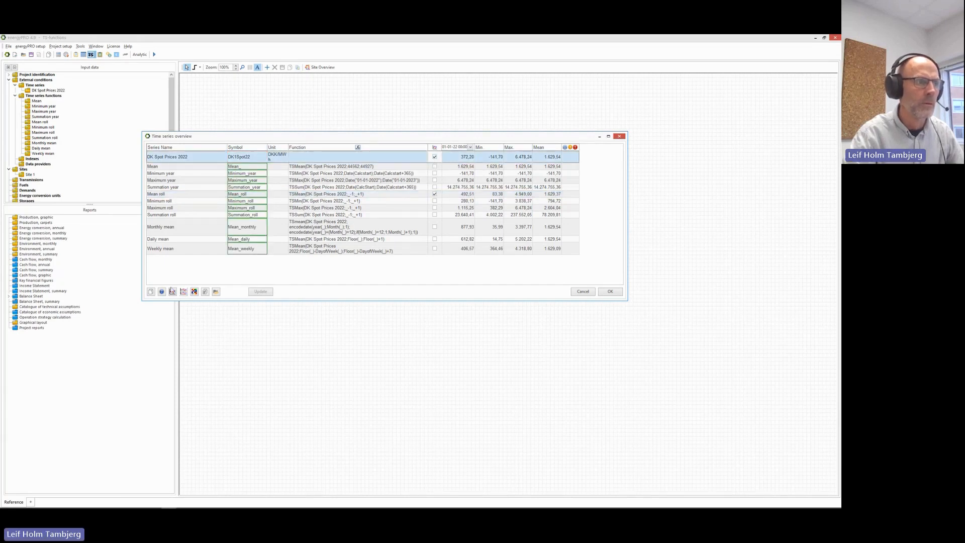
left_click(172, 292)
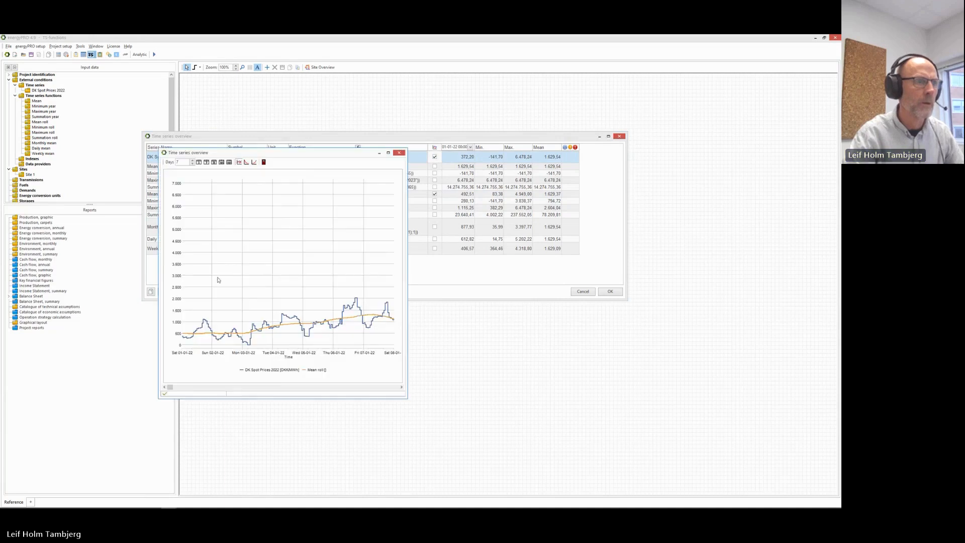
left_click_drag(323, 157, 349, 116)
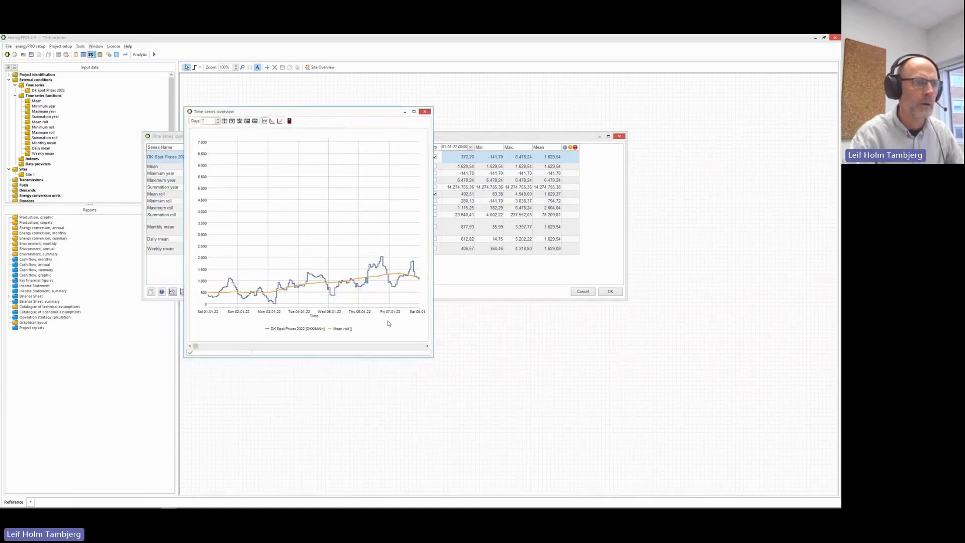
left_click_drag(433, 358, 586, 370)
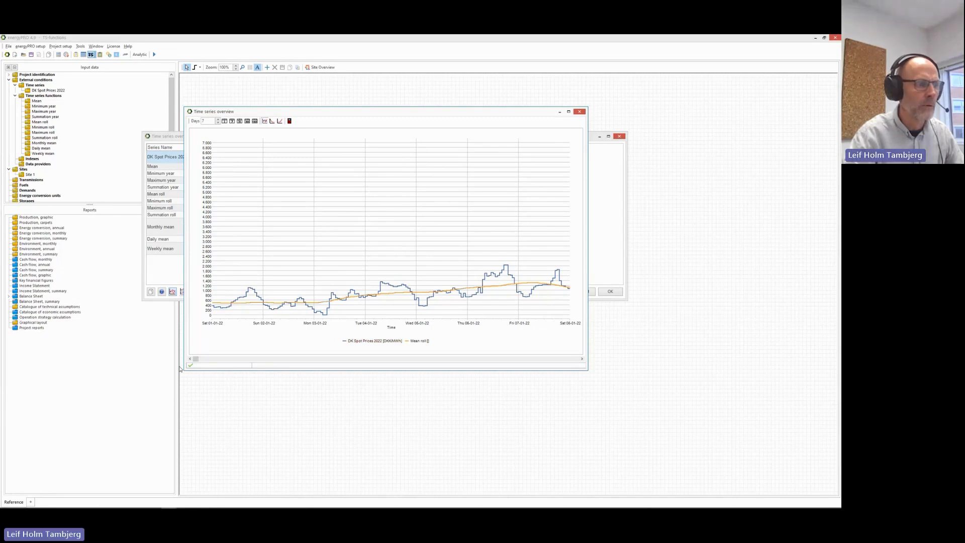
left_click_drag(196, 358, 516, 354)
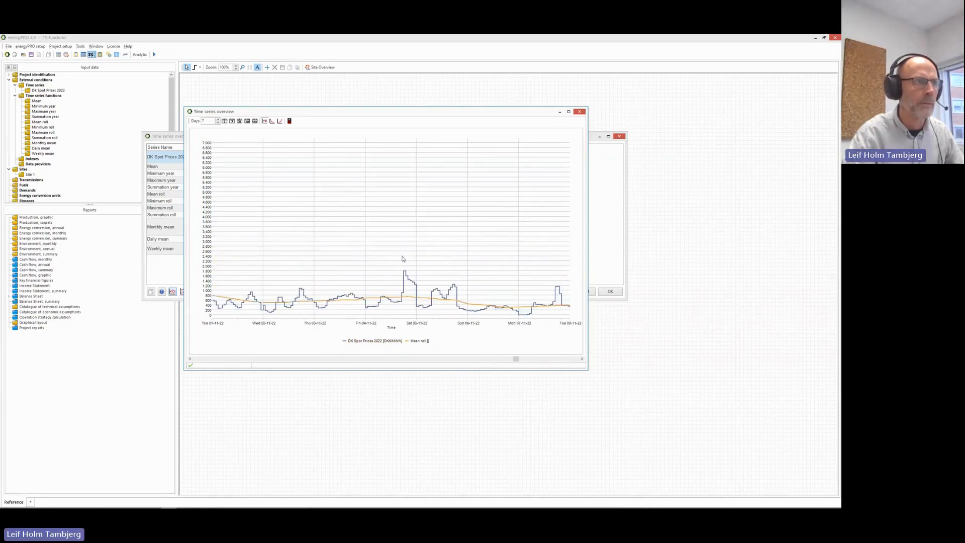
left_click(289, 121)
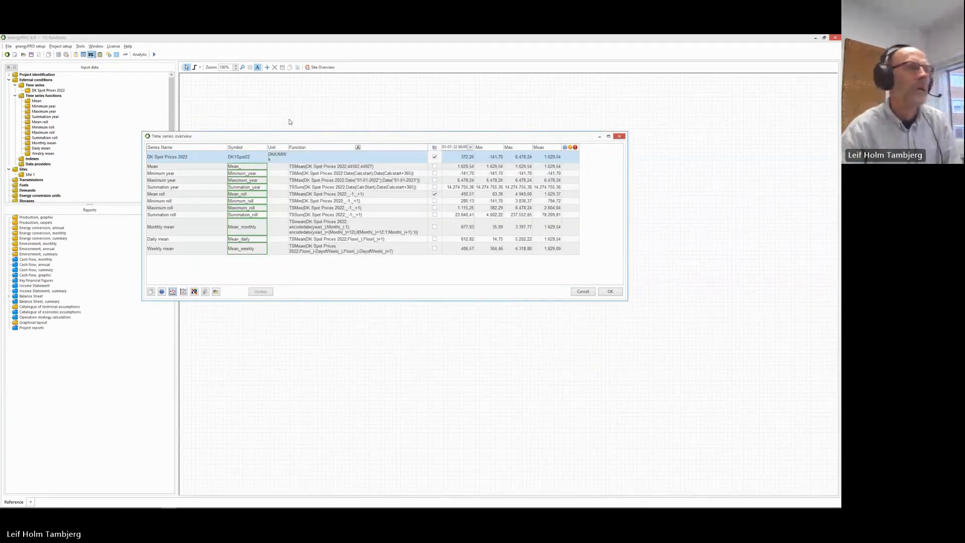
Swap Mean roll for Minimum roll and chart it against the spot prices, then close the graph.
left_click(435, 193)
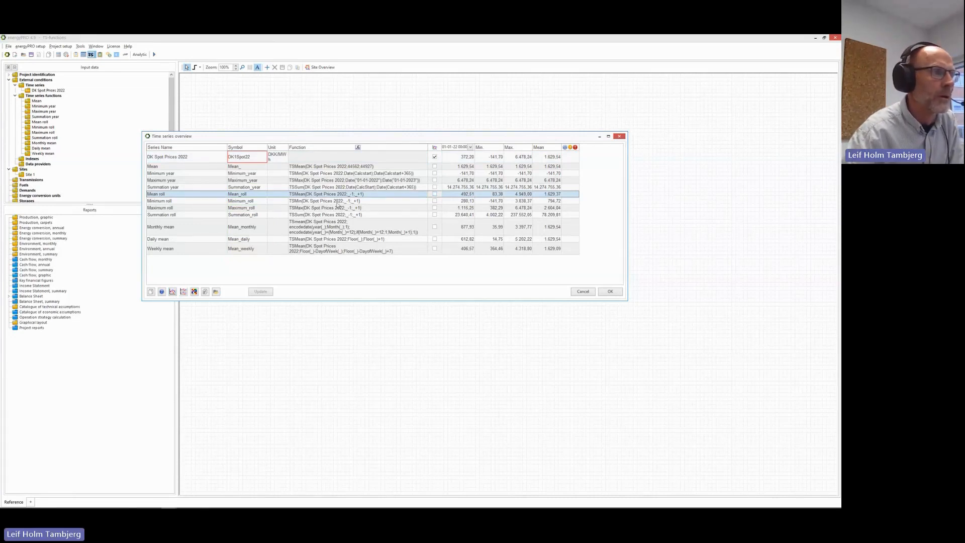
left_click(435, 201)
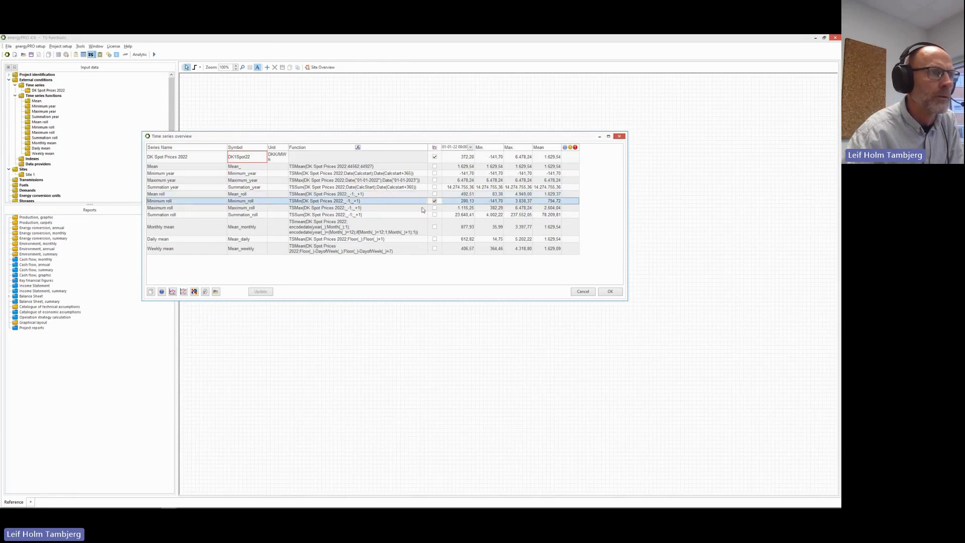
left_click(173, 291)
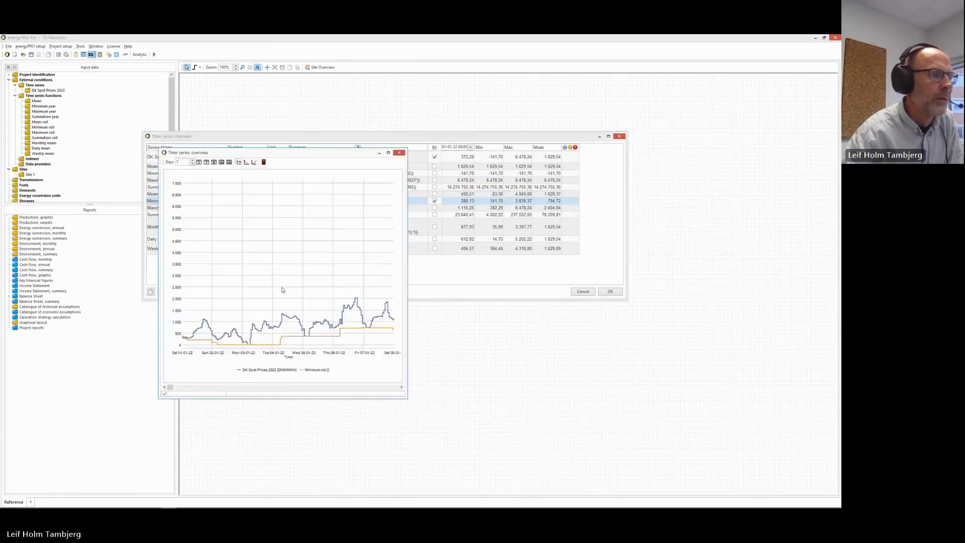
left_click_drag(323, 155, 351, 111)
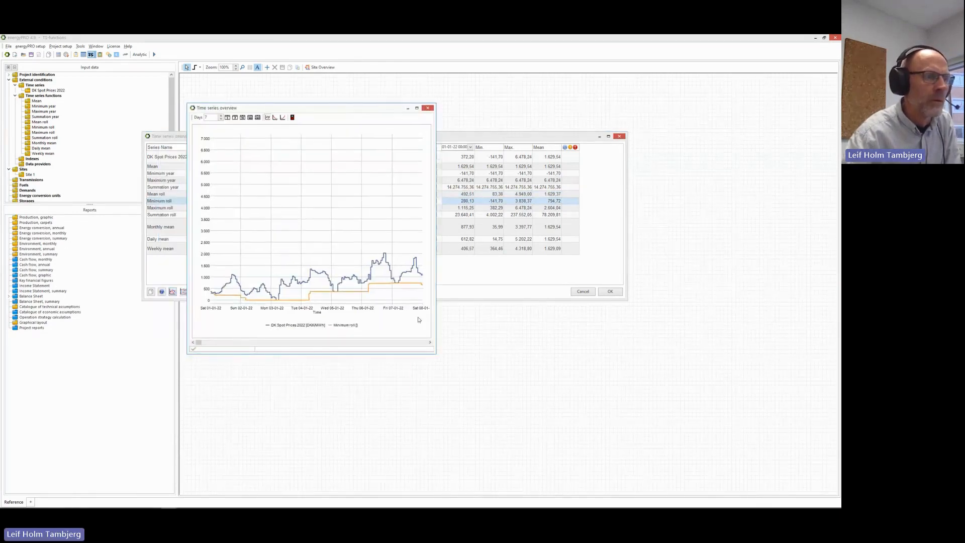
left_click_drag(433, 352, 583, 353)
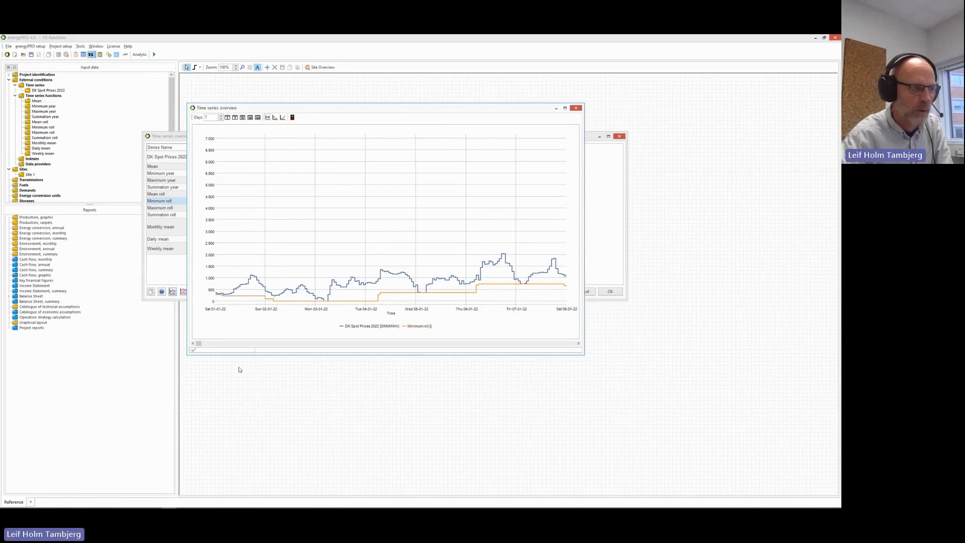
left_click_drag(199, 344, 289, 340)
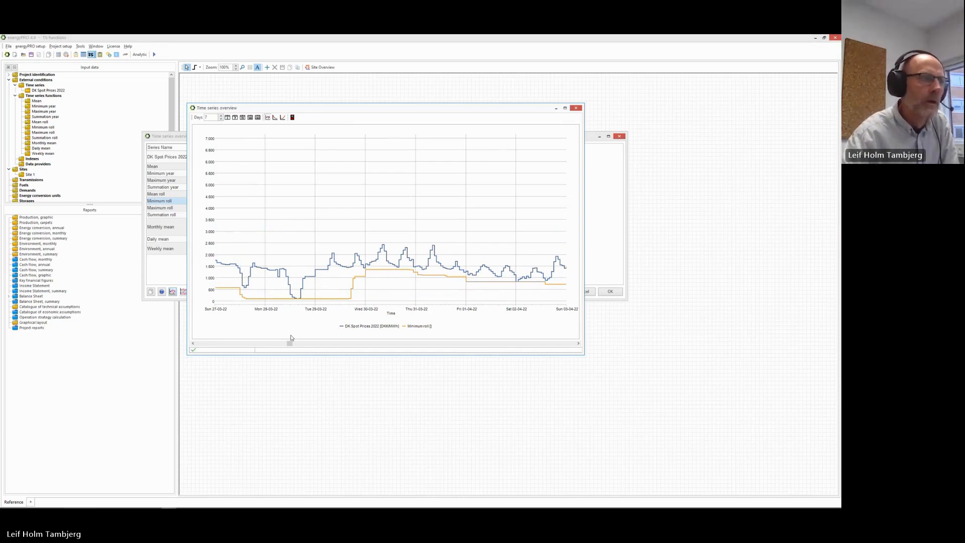
left_click(292, 117)
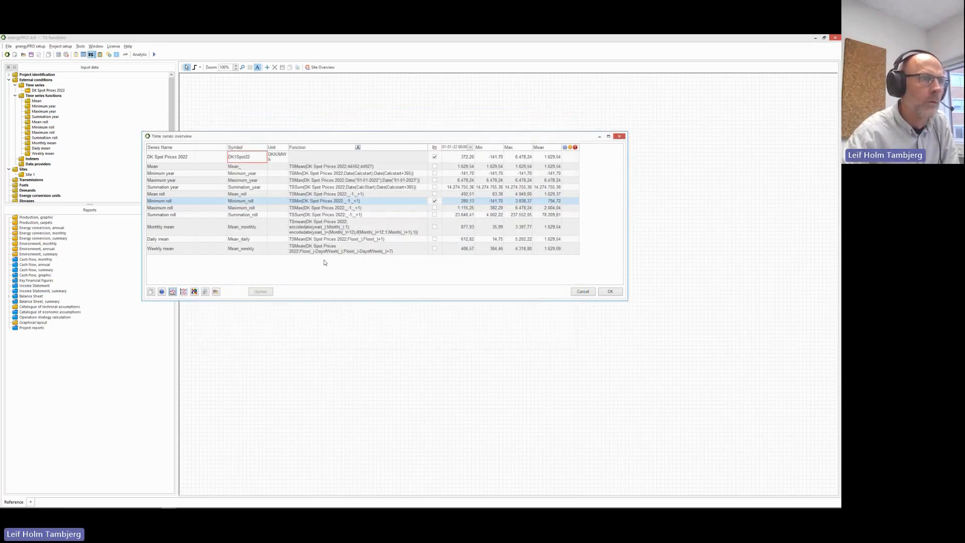
Chart spot prices with Mean, Minimum and Maximum roll together in an enlarged graph, then close it.
left_click(434, 208)
left_click(435, 194)
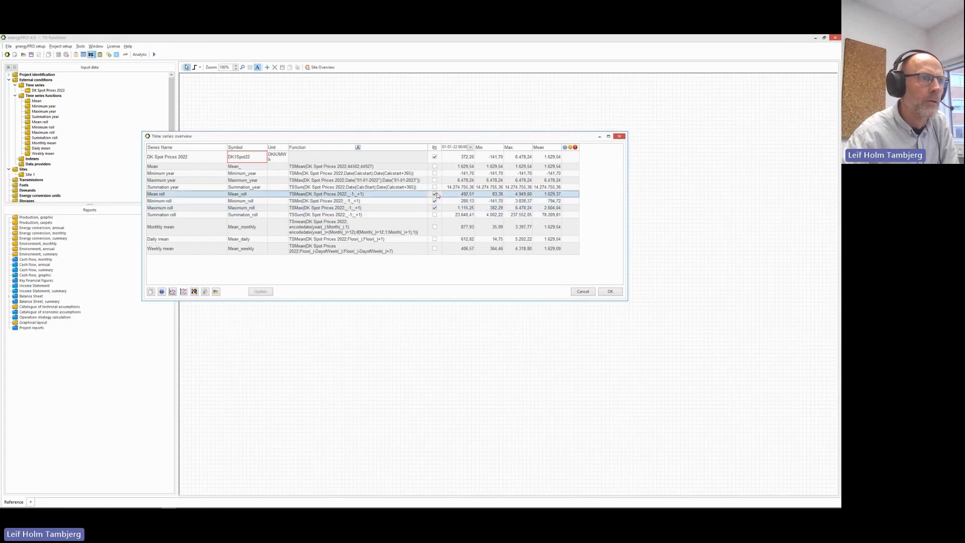
left_click(172, 291)
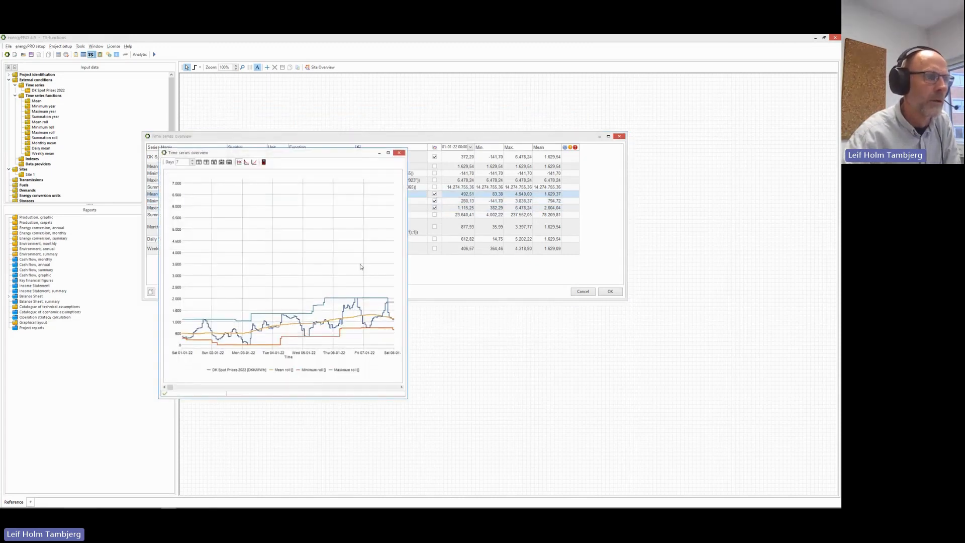
left_click_drag(359, 152, 379, 112)
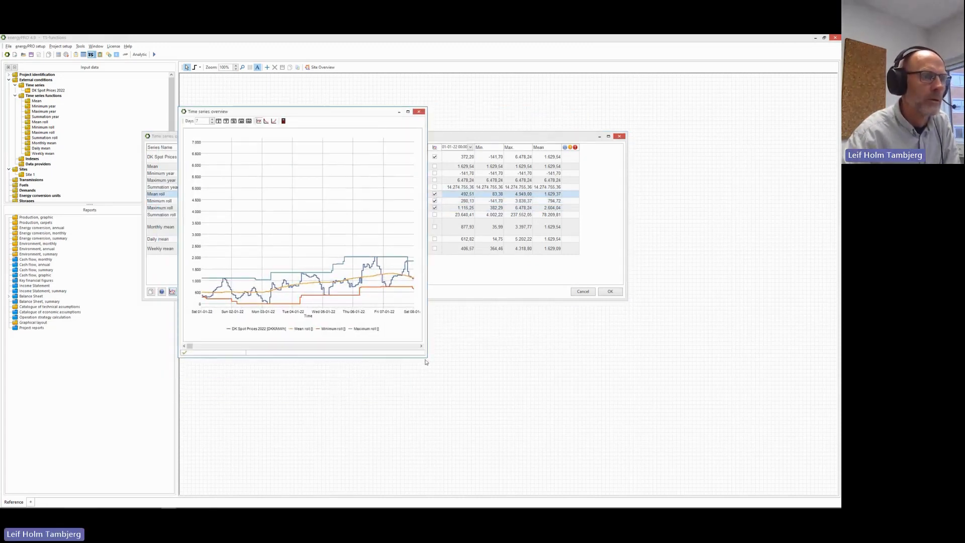
left_click_drag(425, 361, 638, 360)
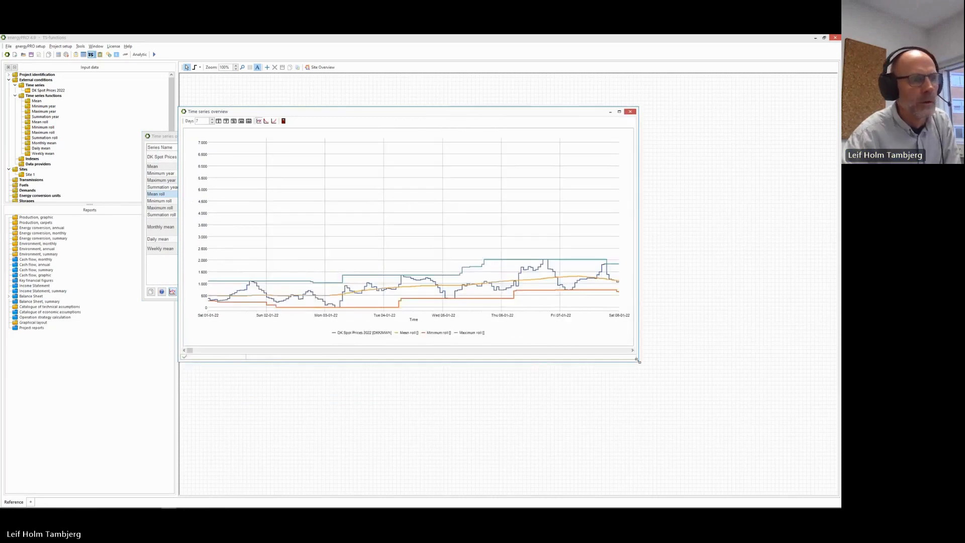
mouse_move(585, 262)
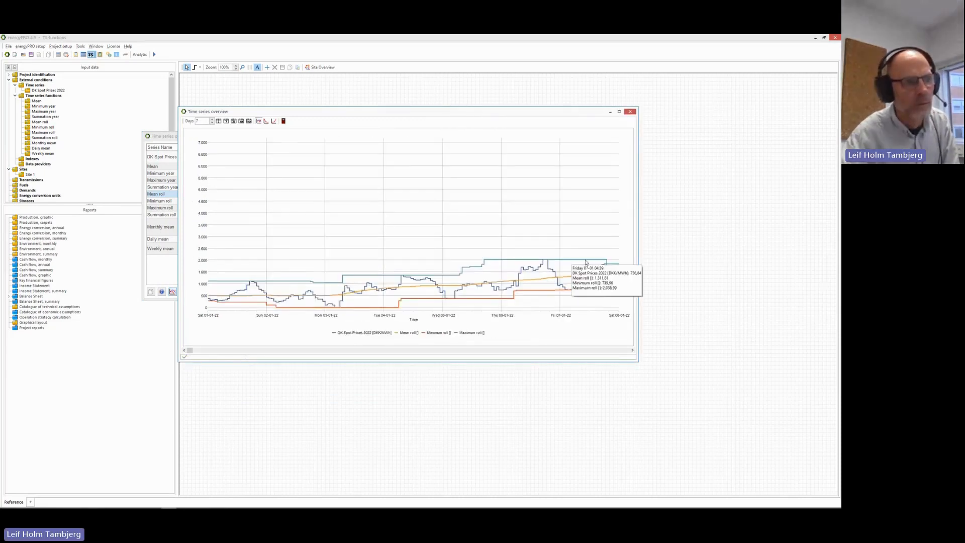
left_click(283, 121)
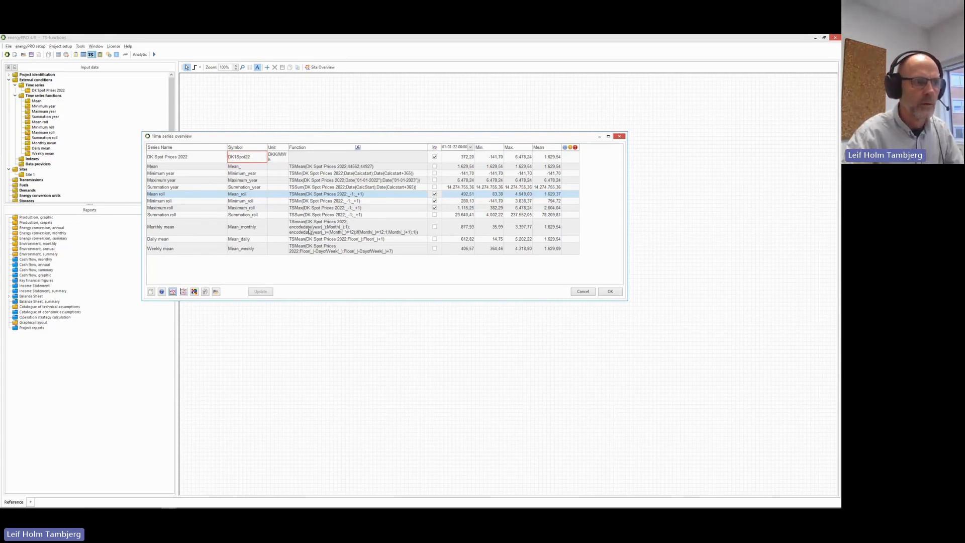
left_click(309, 231)
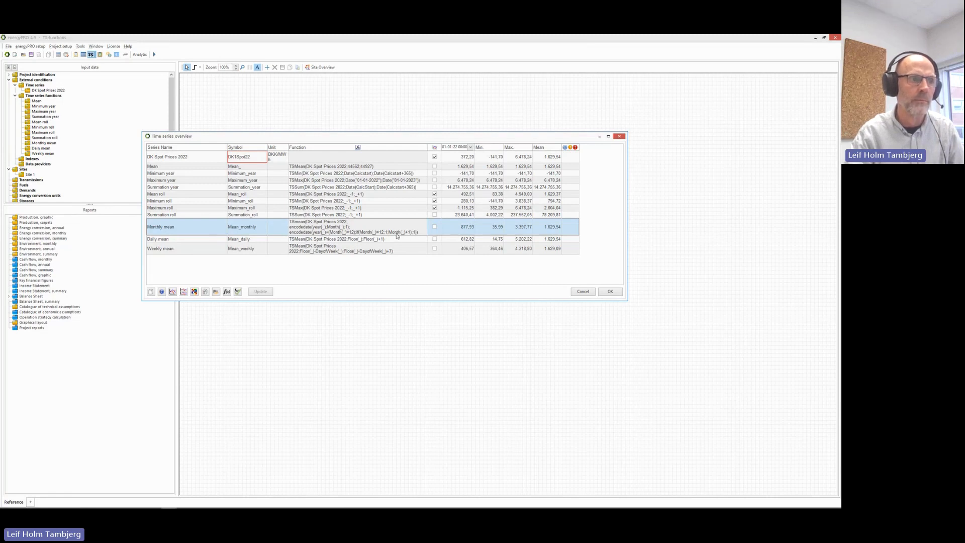
Chart spot prices against Monthly mean only, dropping the three roll series, in an enlarged window.
left_click(434, 227)
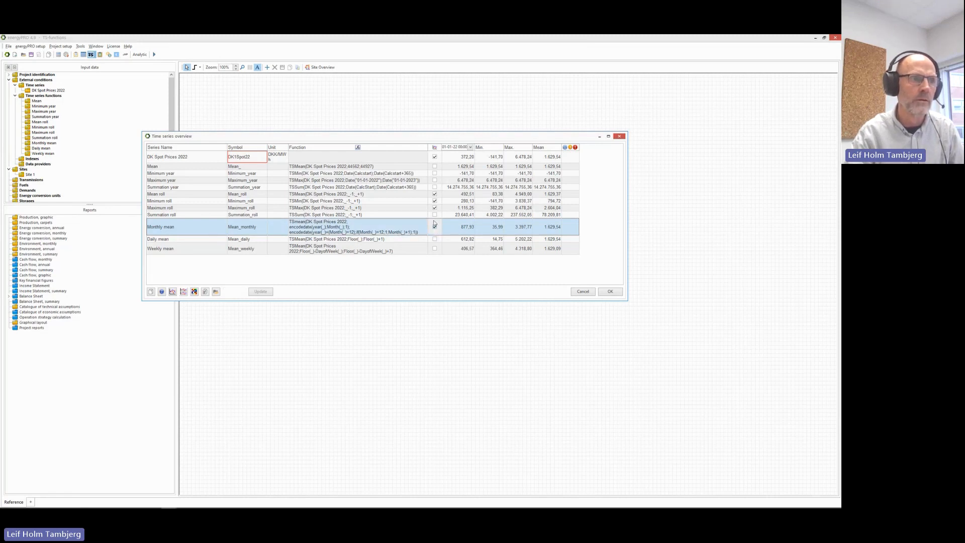
left_click(434, 193)
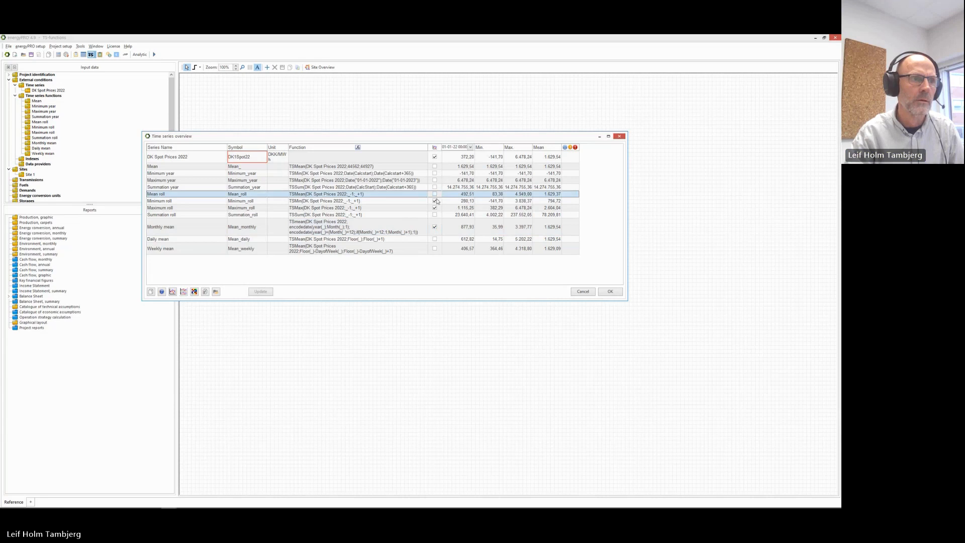
left_click(434, 201)
left_click(434, 208)
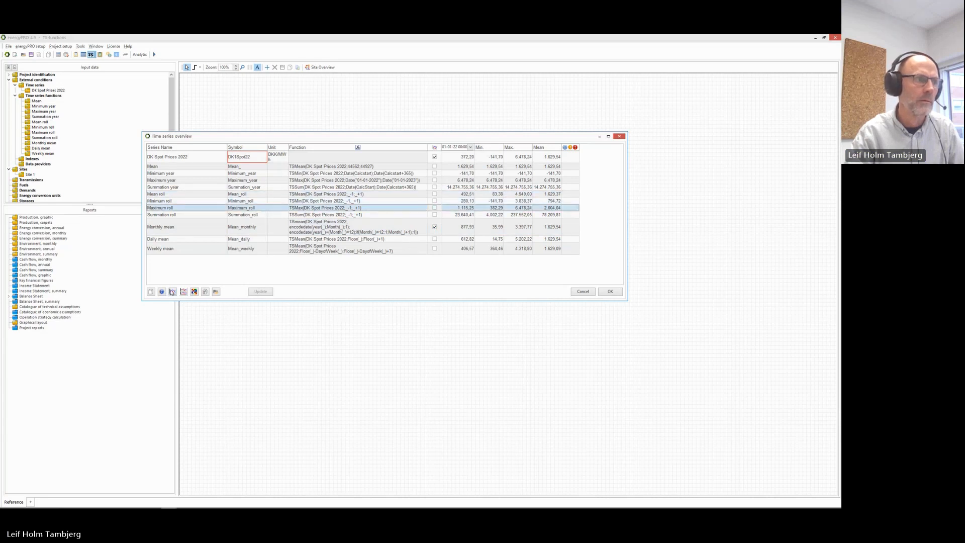
left_click(172, 291)
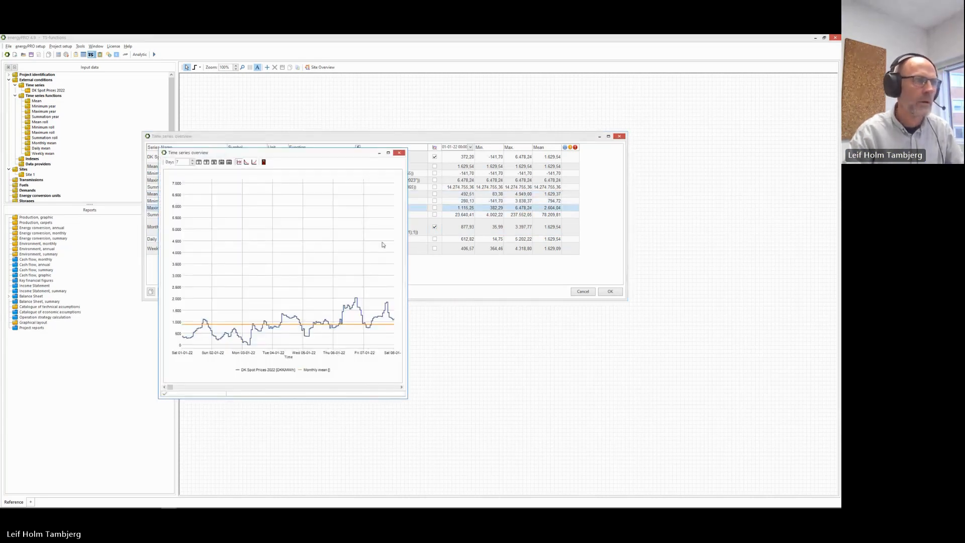
left_click_drag(359, 158, 368, 104)
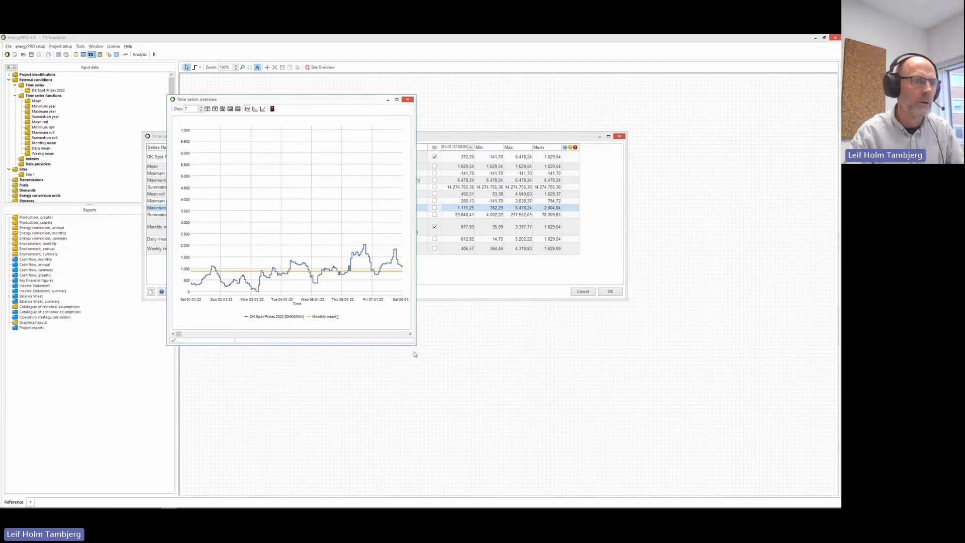
left_click_drag(416, 345, 733, 373)
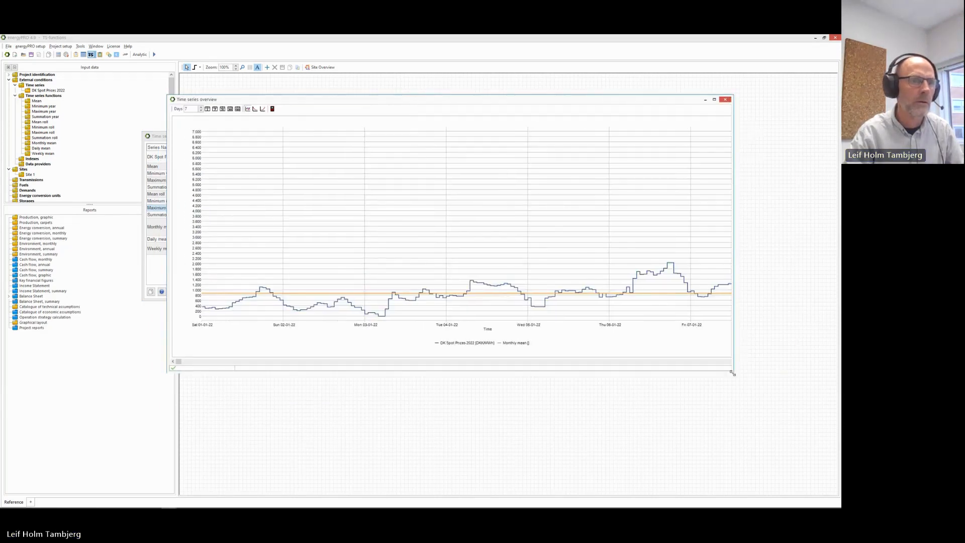
View the chart over one month, then over the whole 2022 year, and close it.
left_click(224, 109)
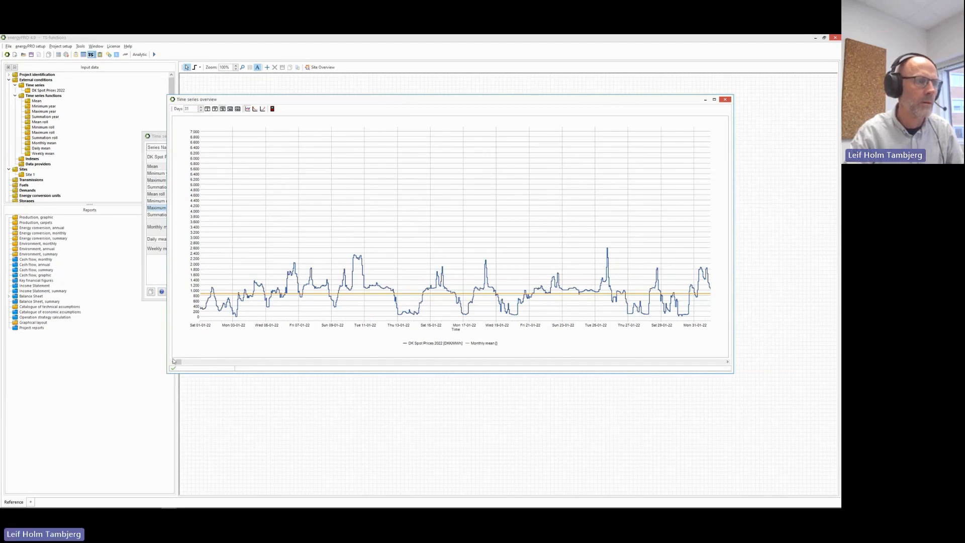
left_click_drag(173, 361, 276, 360)
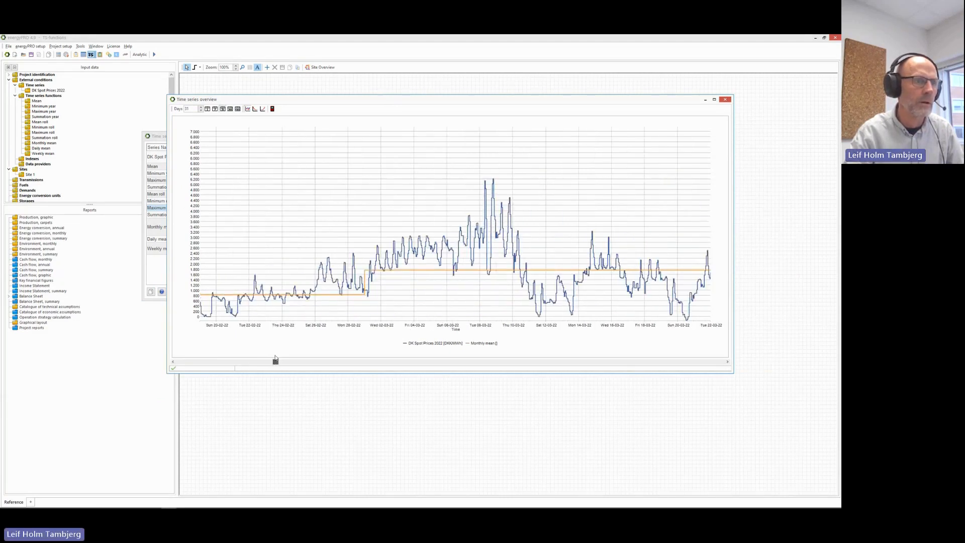
mouse_move(365, 298)
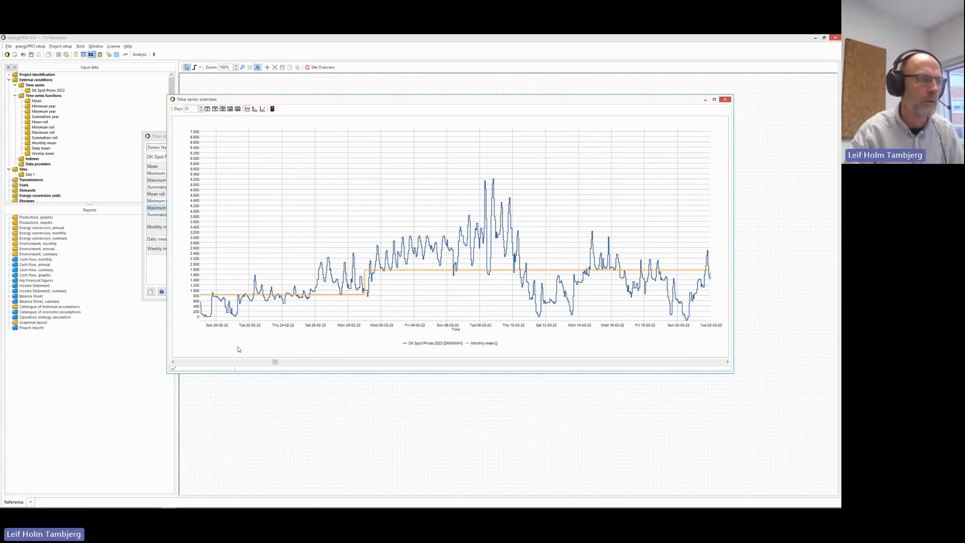
left_click_drag(275, 361, 312, 362)
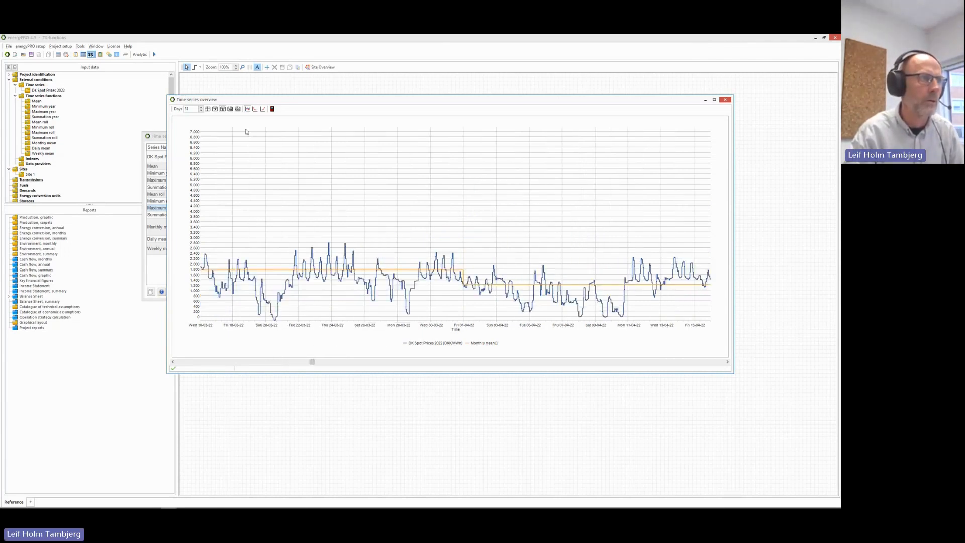
left_click(230, 109)
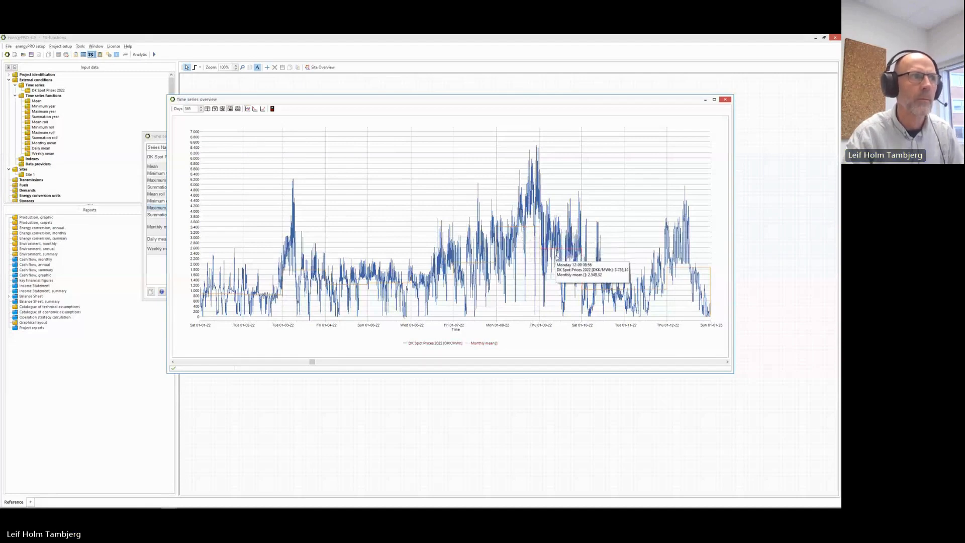
left_click(272, 109)
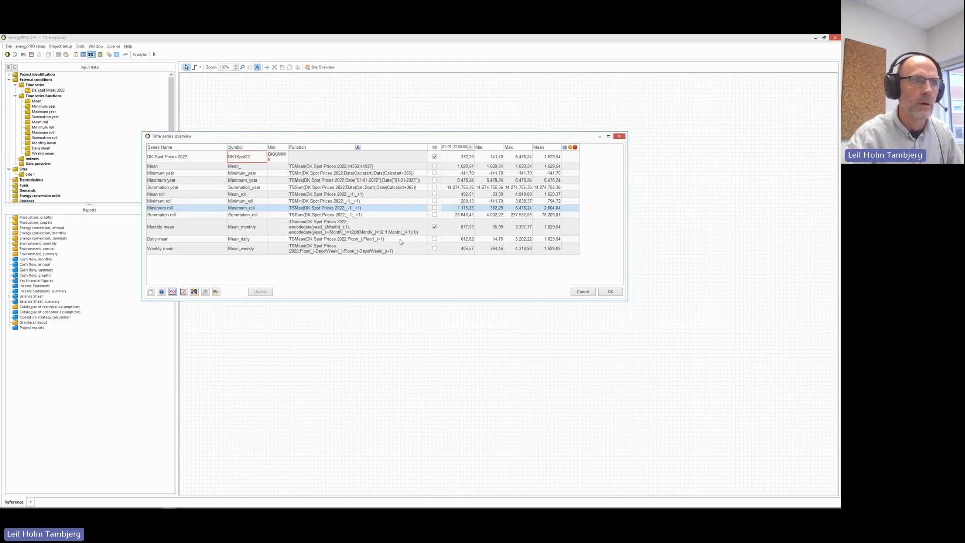
Uncheck Monthly mean and check Daily mean for charting.
left_click(435, 227)
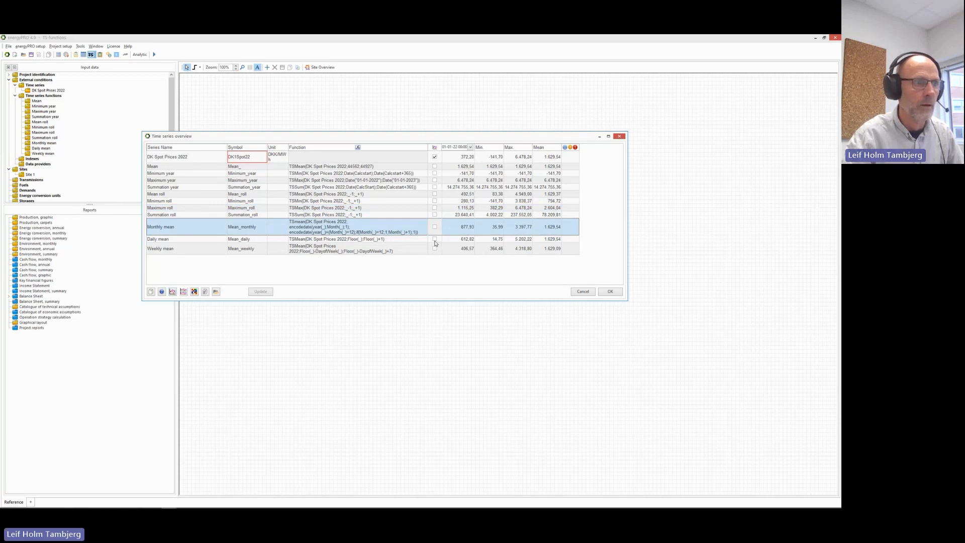
left_click(435, 240)
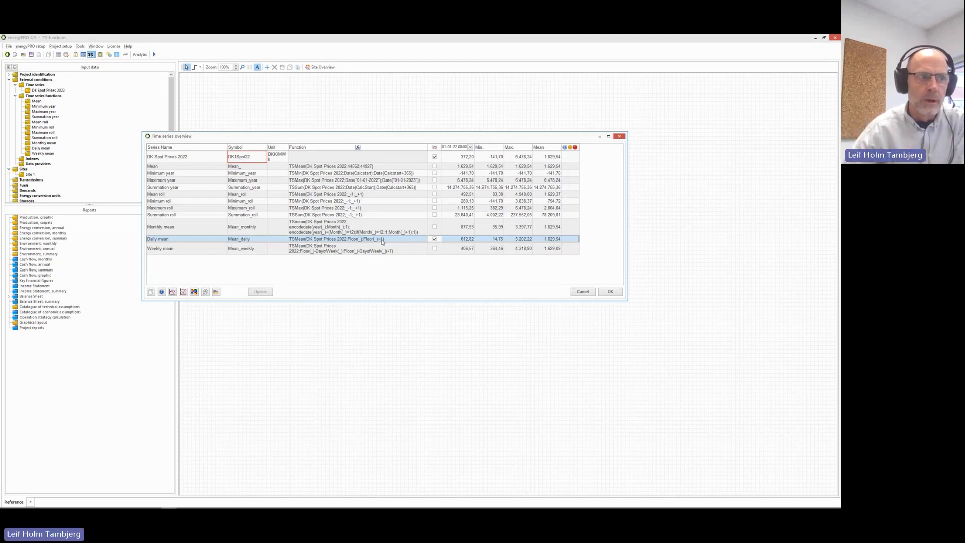
Chart spot prices with Daily mean over 7 days, close it, then switch the selection to Weekly mean.
left_click(174, 292)
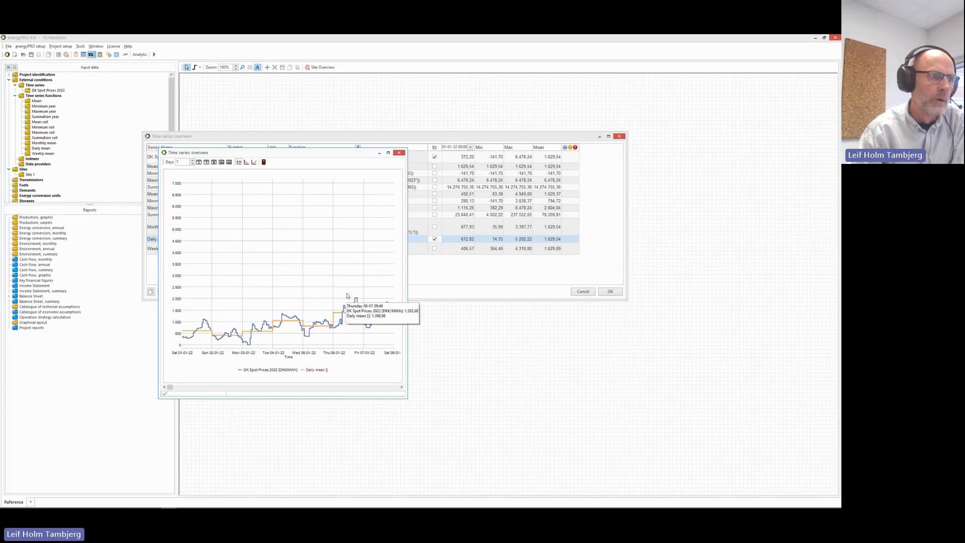
left_click(263, 162)
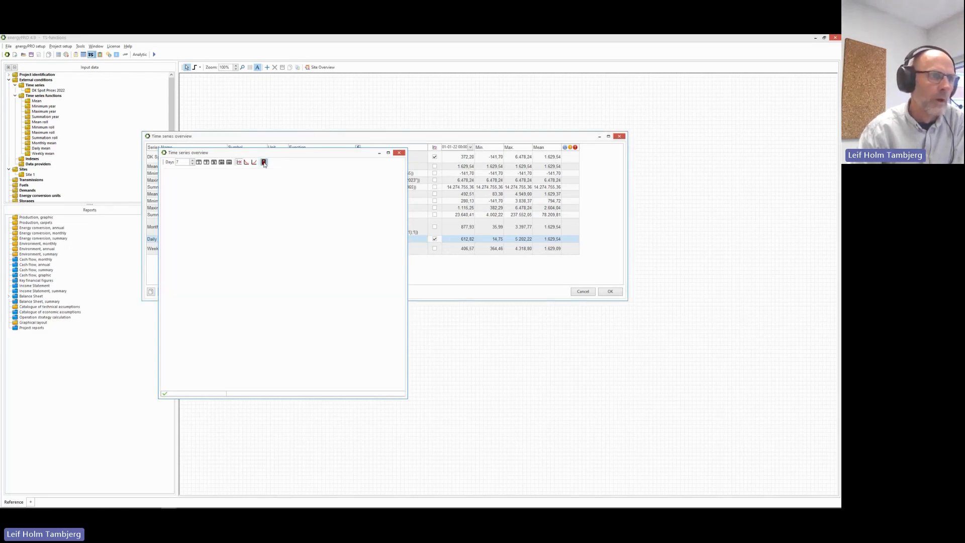
left_click(434, 239)
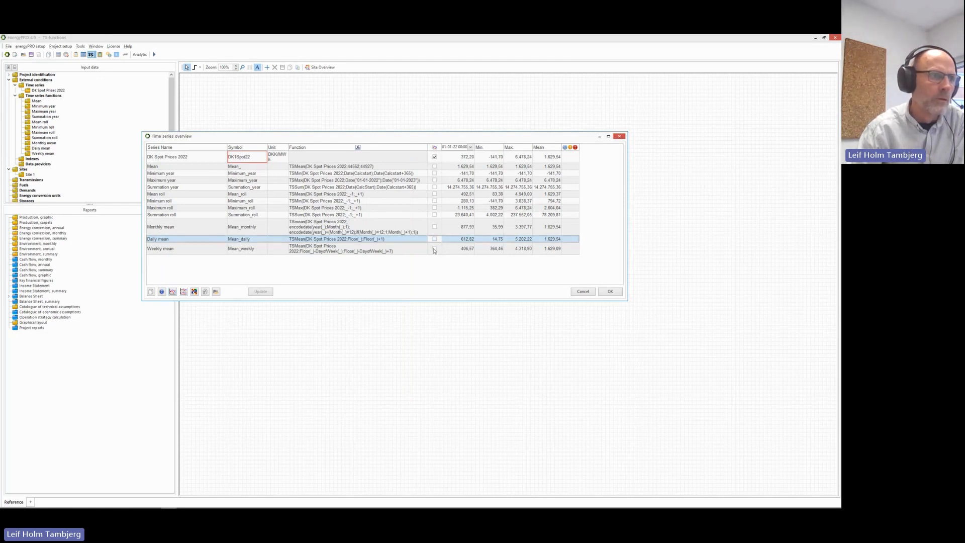
left_click(435, 249)
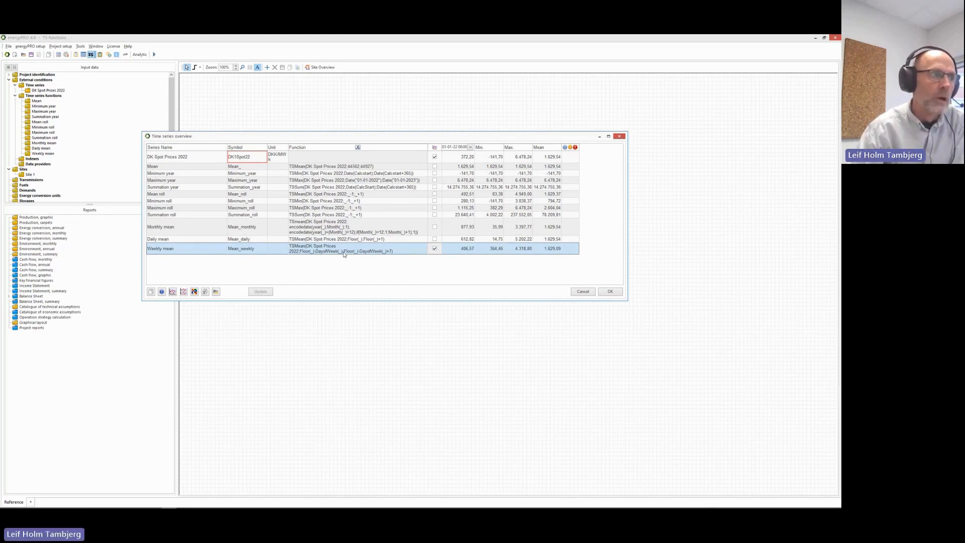
Chart spot prices against Weekly mean and widen the view to a one-month span.
left_click(173, 292)
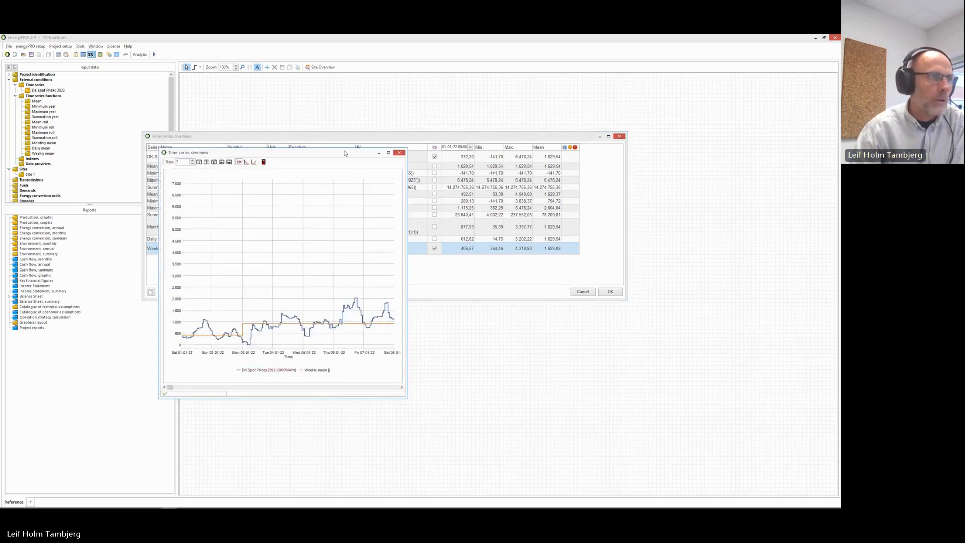
left_click_drag(345, 153, 373, 104)
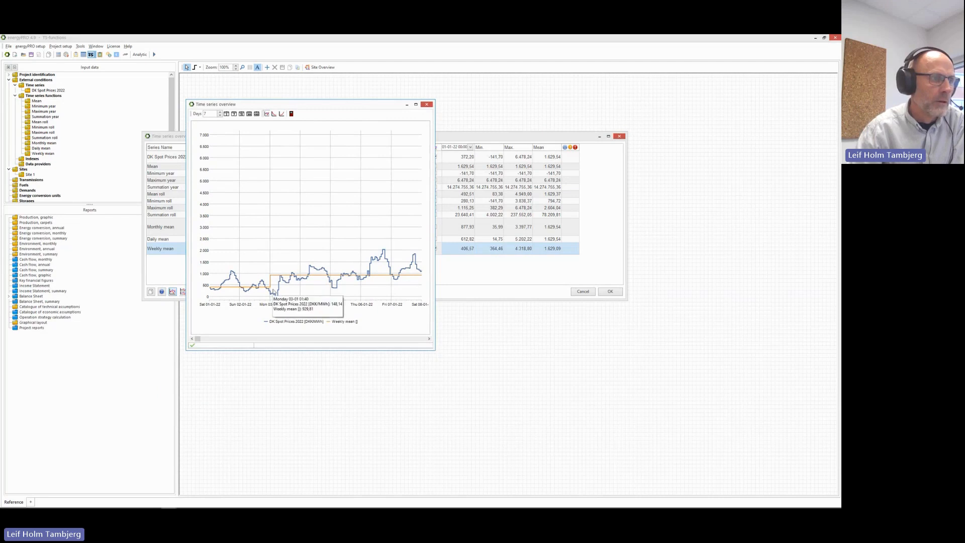
left_click(242, 114)
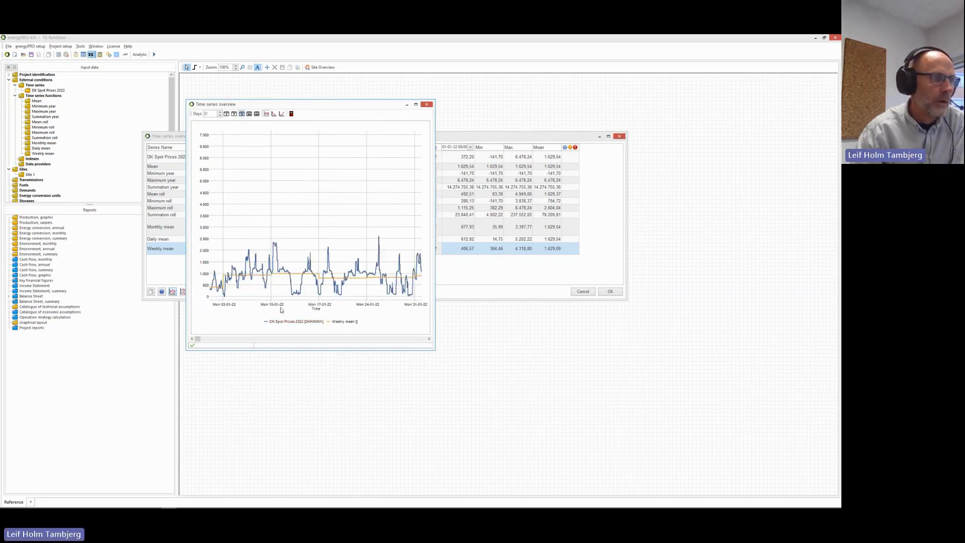
mouse_move(272, 277)
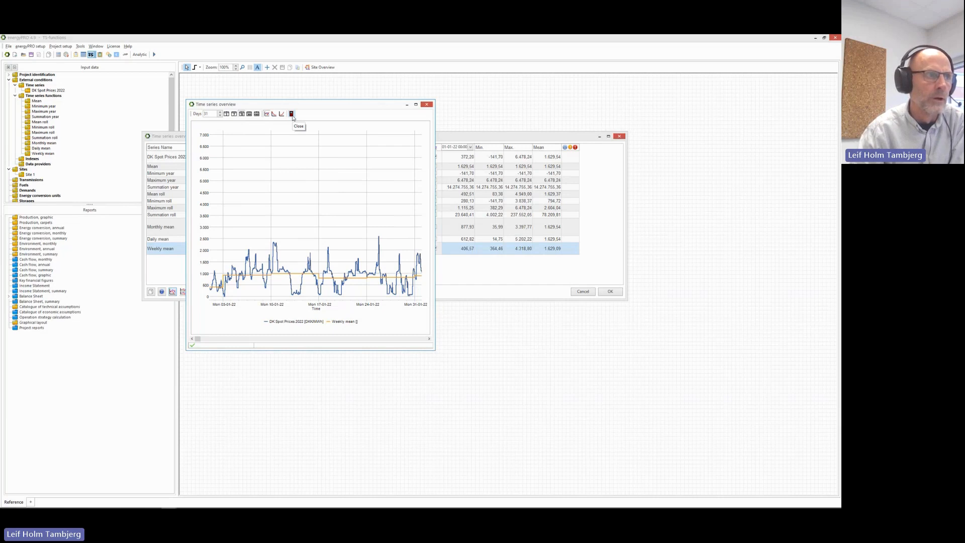
Close the chart and the overview with OK, and restore energyPRO to a window.
left_click(292, 115)
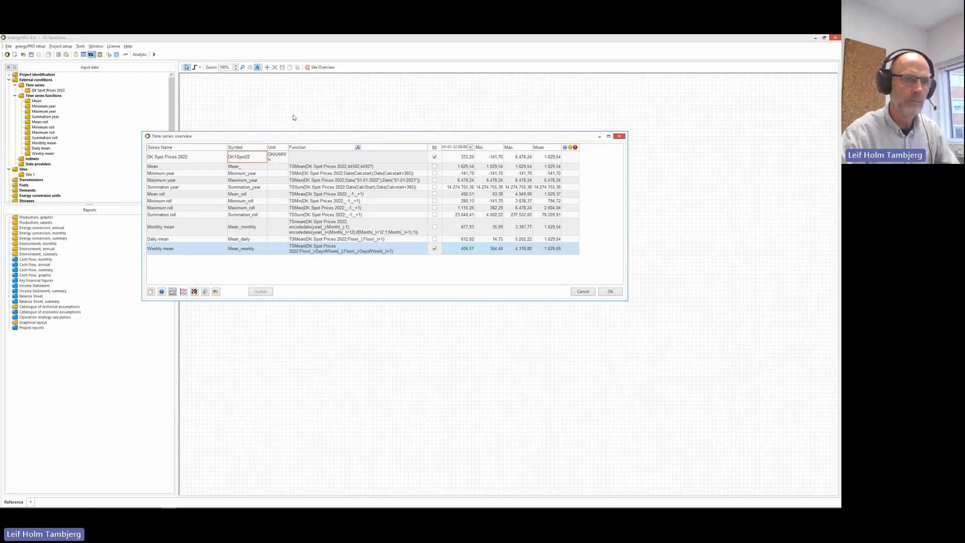
left_click(610, 293)
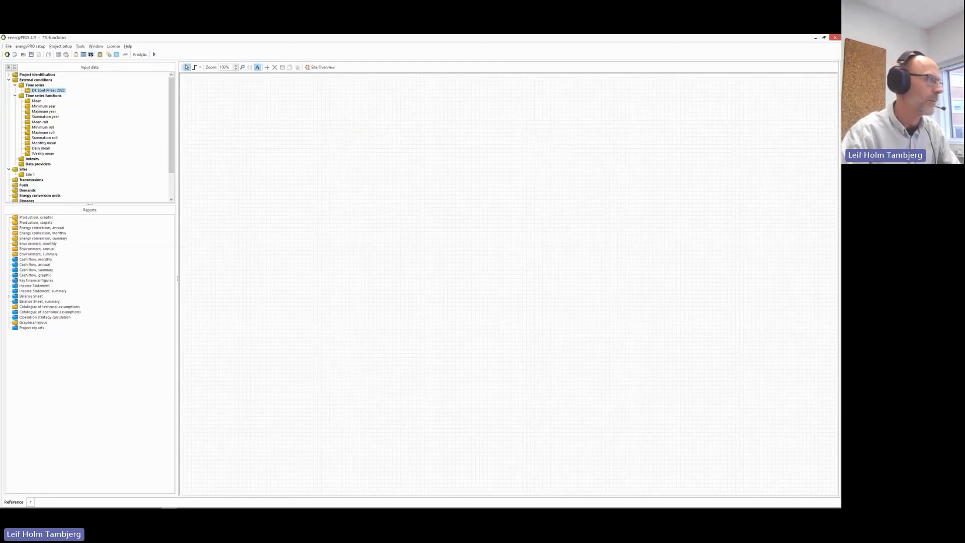
left_click_drag(282, 39, 278, 40)
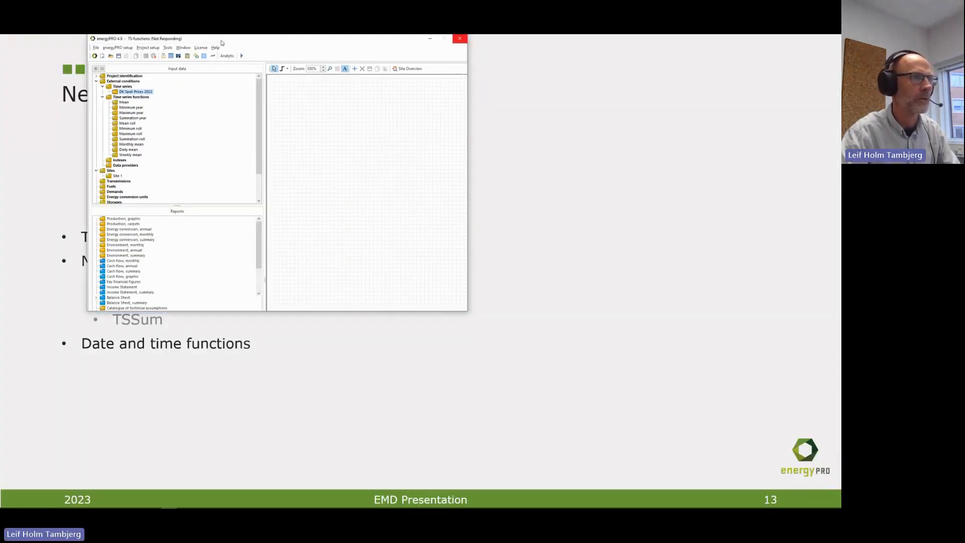
Move energyPRO off the slide and advance two slides to Private wire functions.
left_click_drag(221, 41, 0, 133)
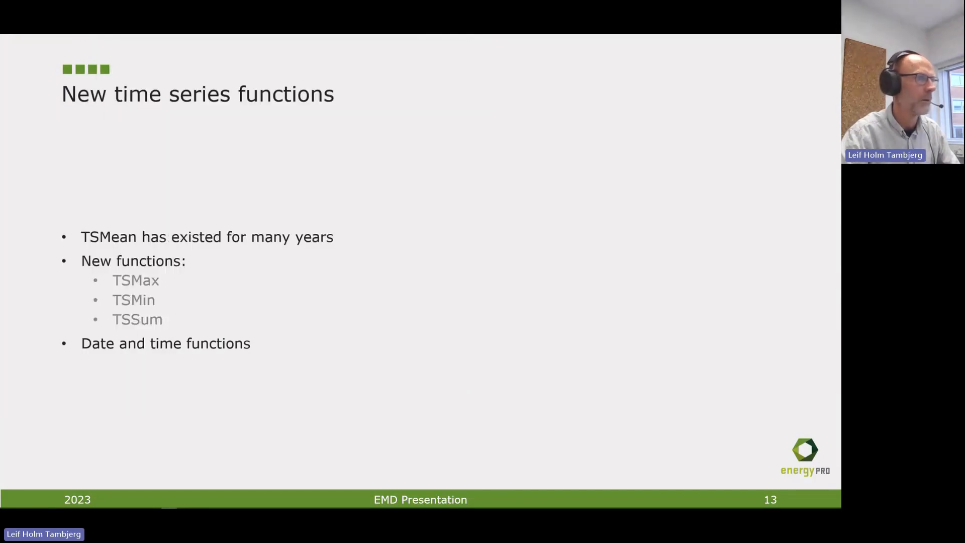
left_click(212, 267)
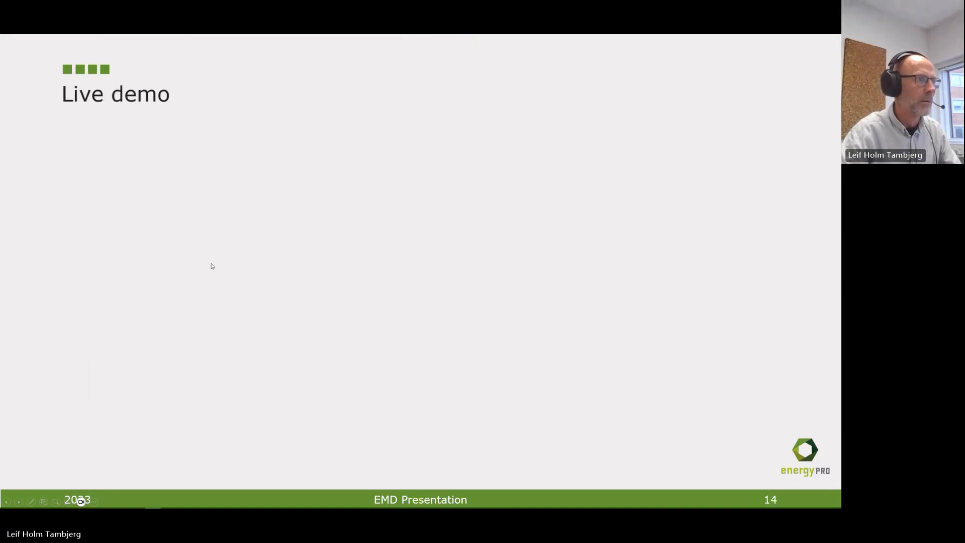
left_click(212, 266)
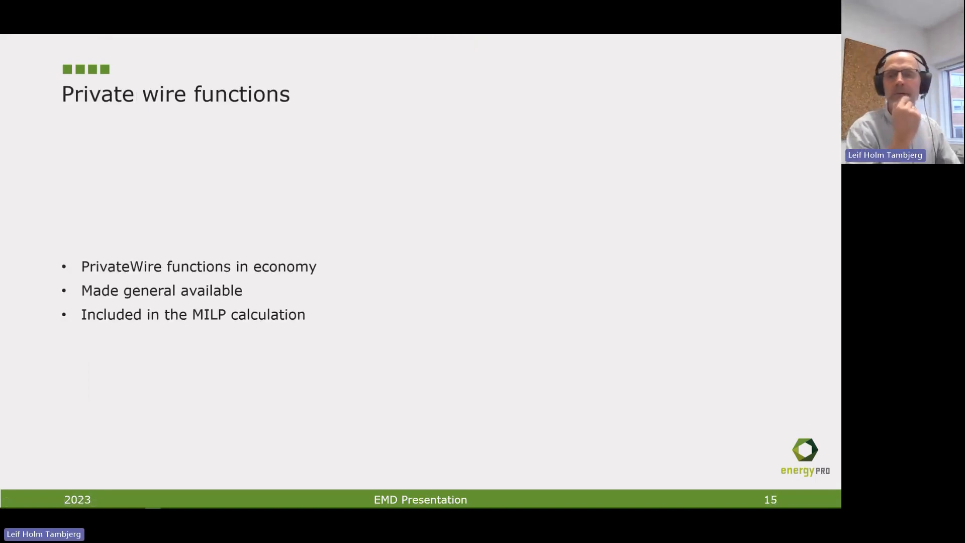
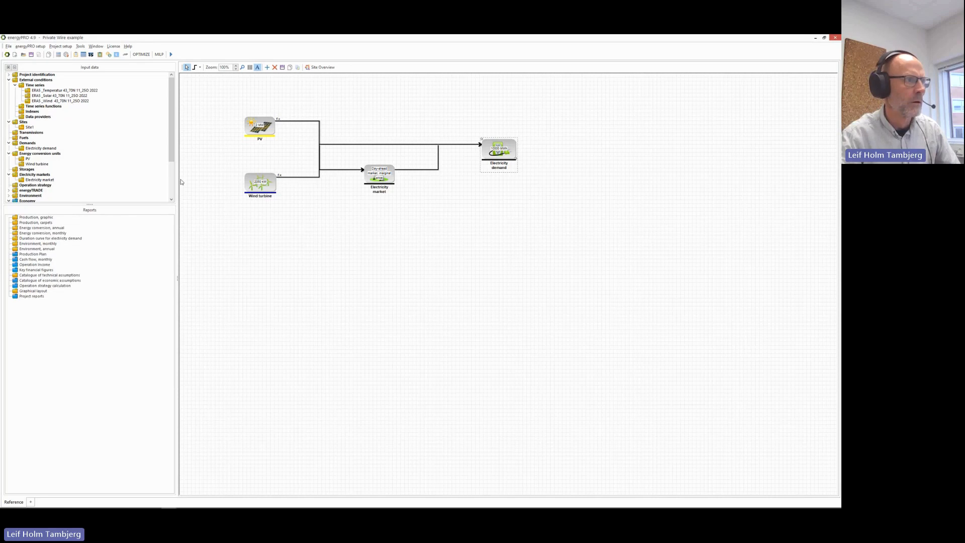
Scroll the Input data tree to Economy's revenues and the electricity import, O and M PV and Wind expenditures.
scroll(119, 177, "down", 3)
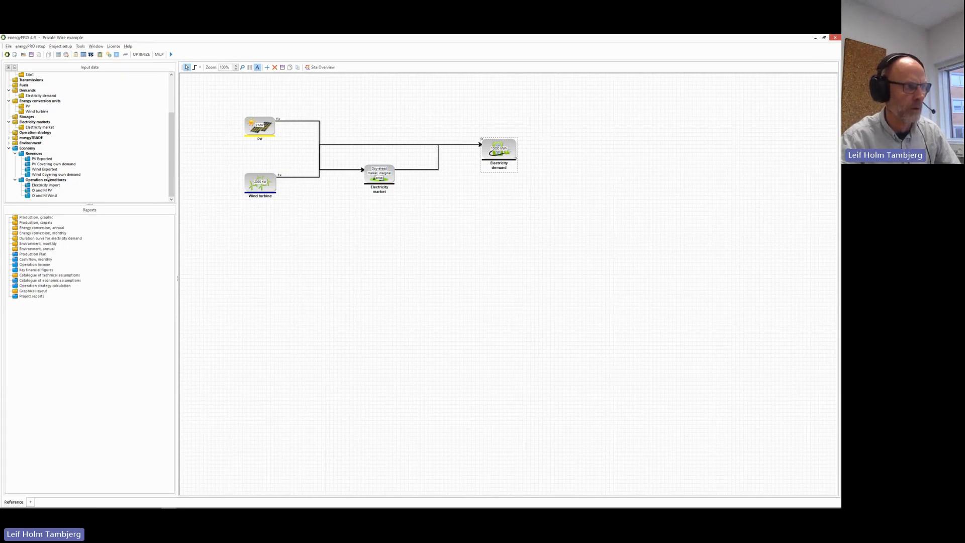
left_click(46, 161)
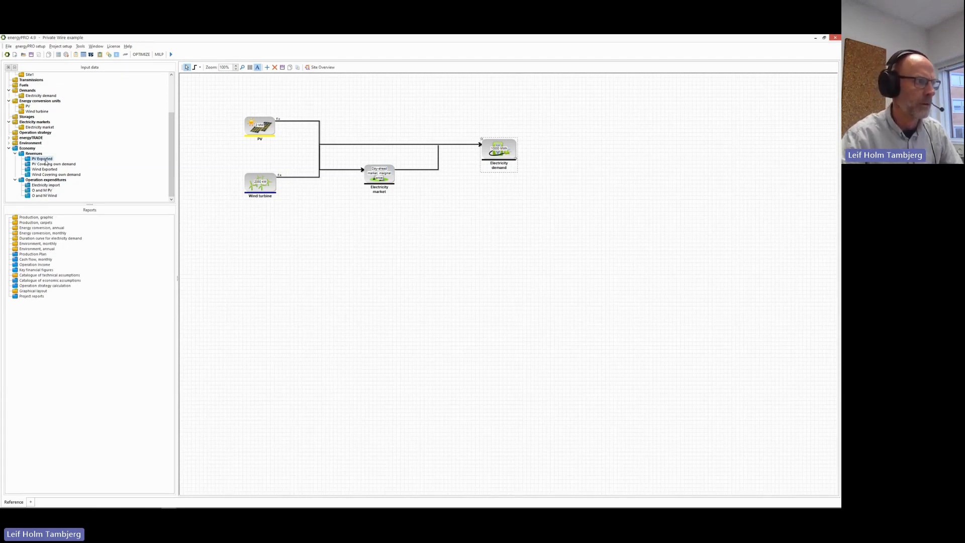
double_click(46, 160)
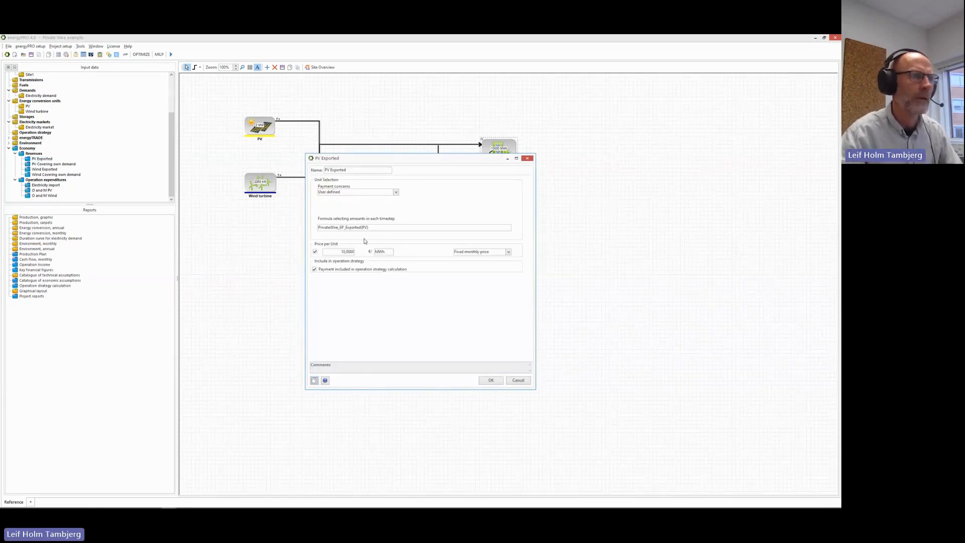
left_click(373, 228)
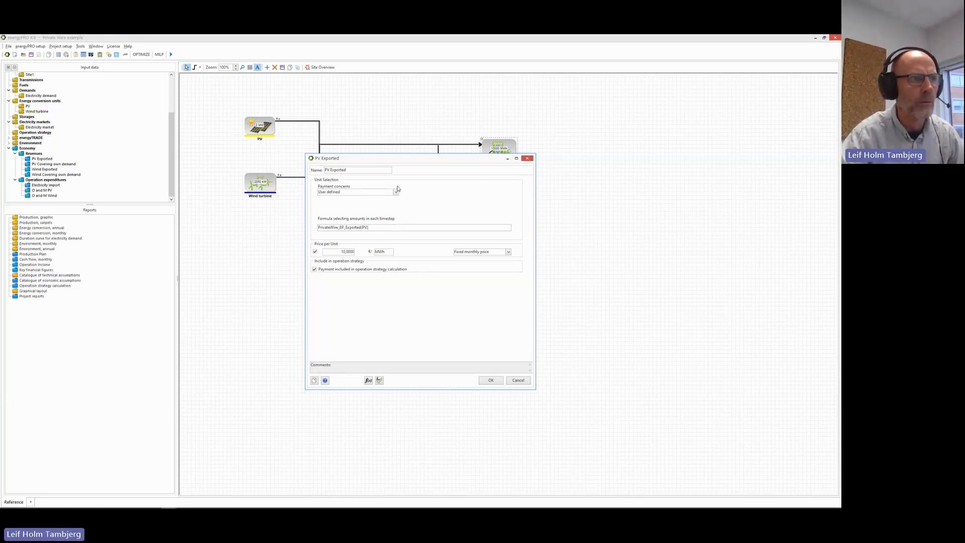
double_click(389, 228)
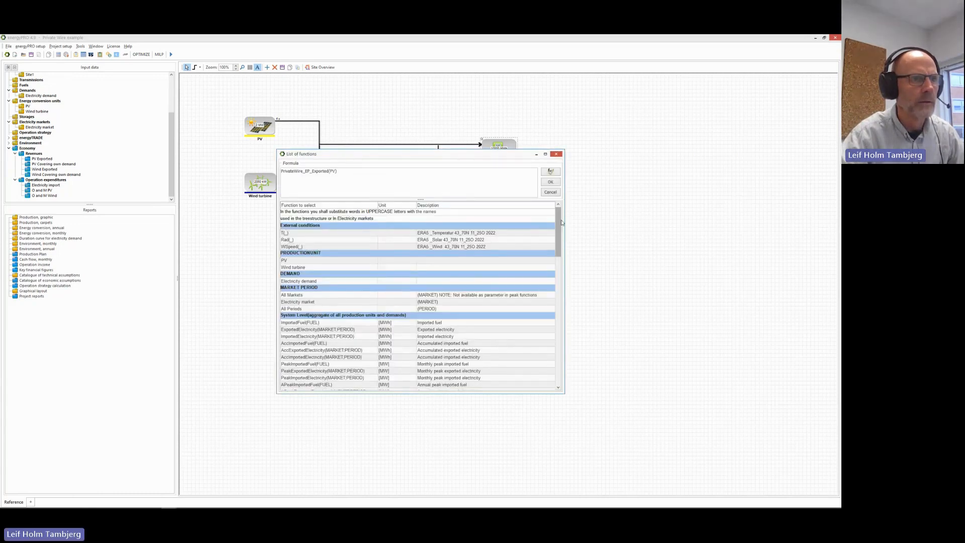
left_click_drag(558, 222, 560, 278)
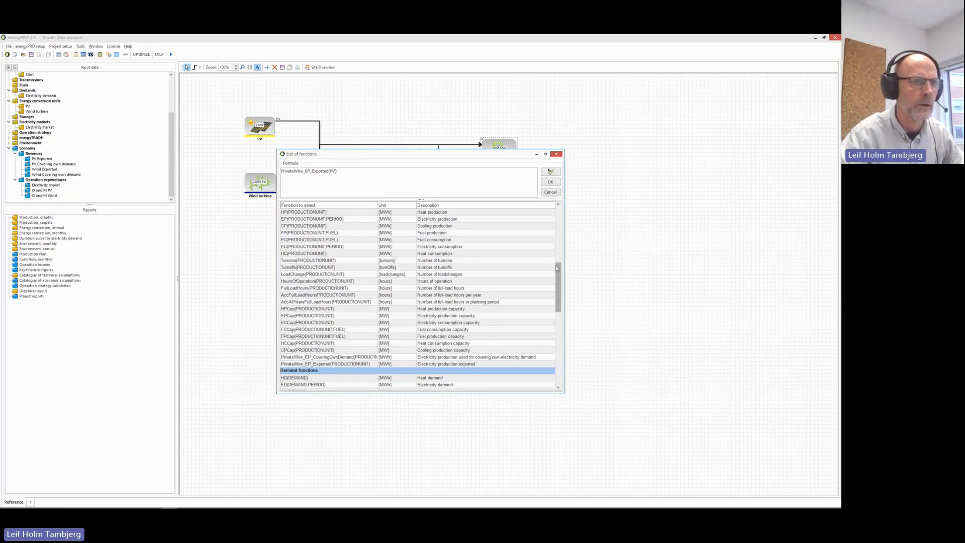
left_click_drag(556, 268, 557, 213)
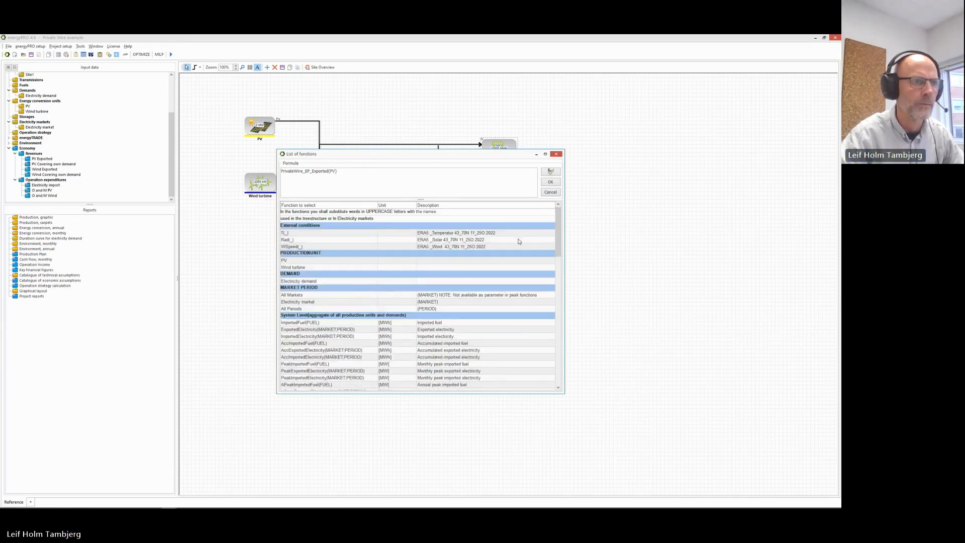
left_click(550, 182)
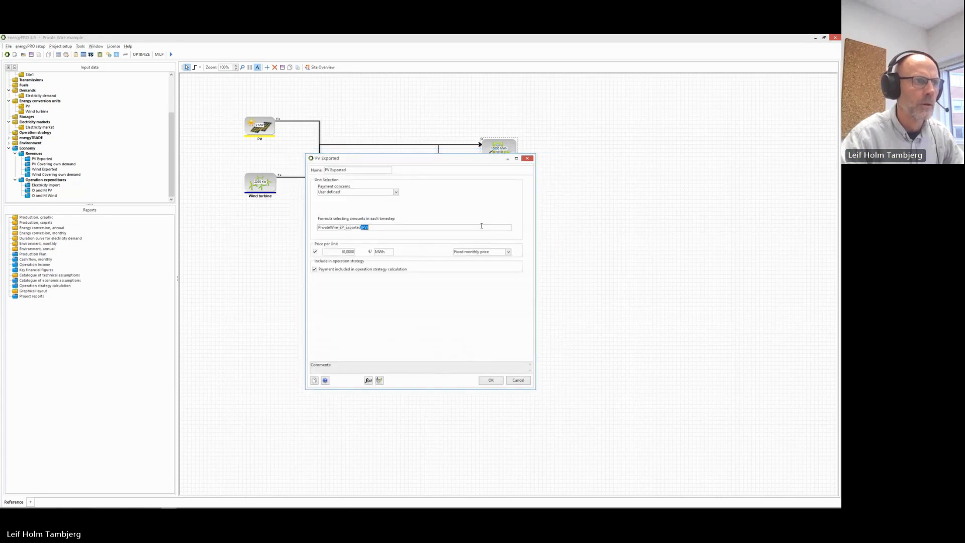
left_click(349, 252)
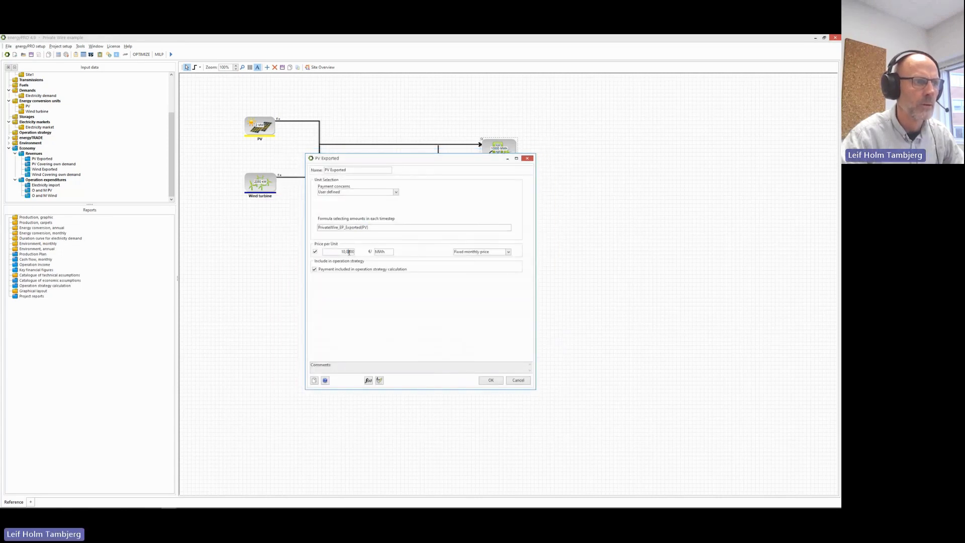
left_click(516, 380)
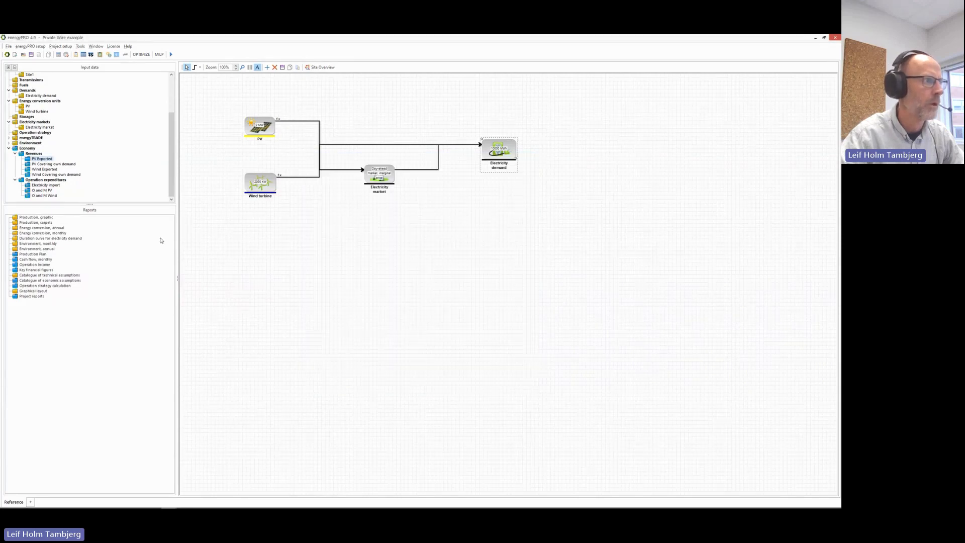
double_click(52, 165)
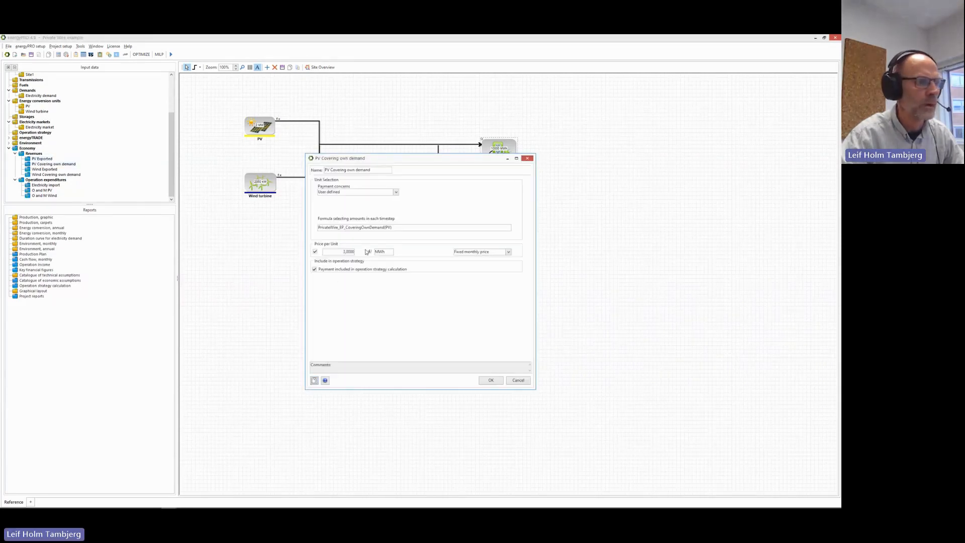
left_click(519, 381)
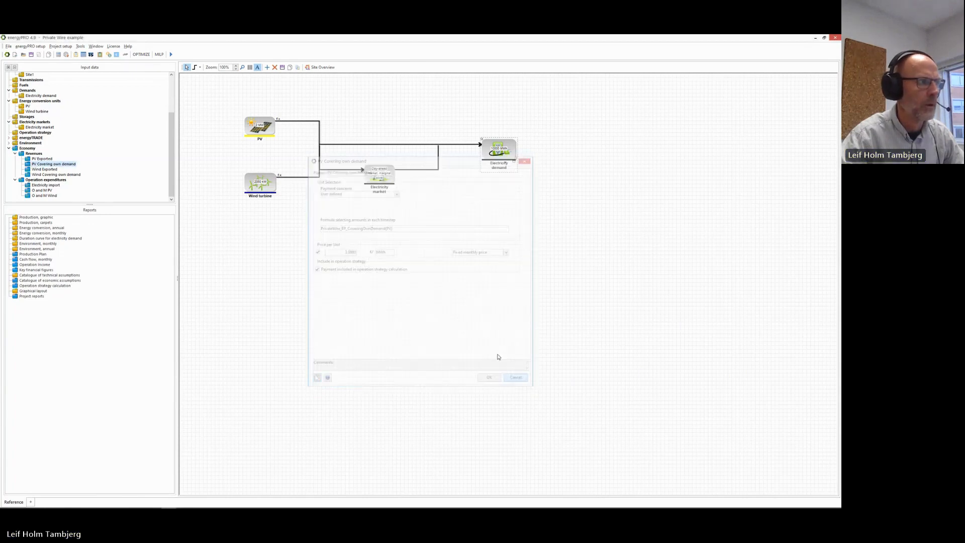
left_click(53, 169)
double_click(53, 170)
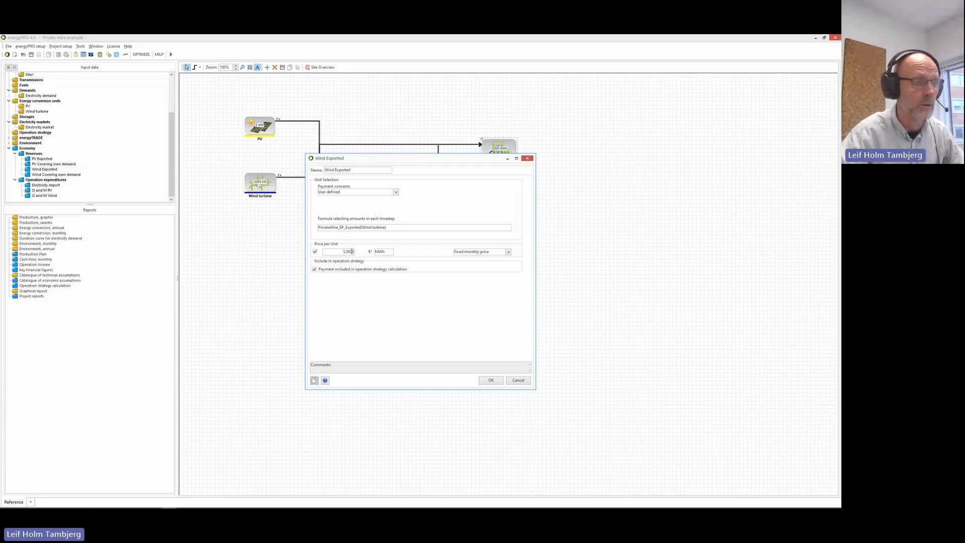
left_click(518, 380)
left_click(42, 175)
double_click(42, 175)
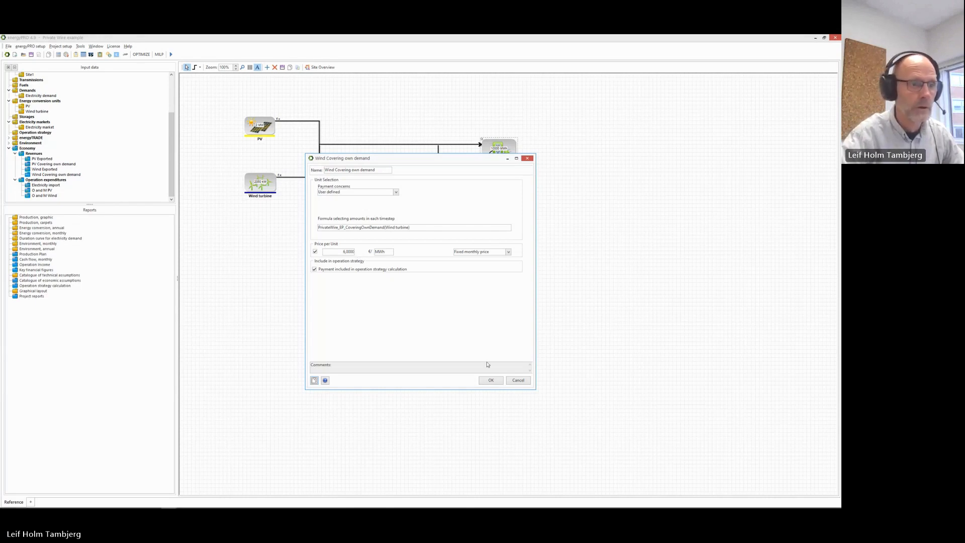
left_click(509, 380)
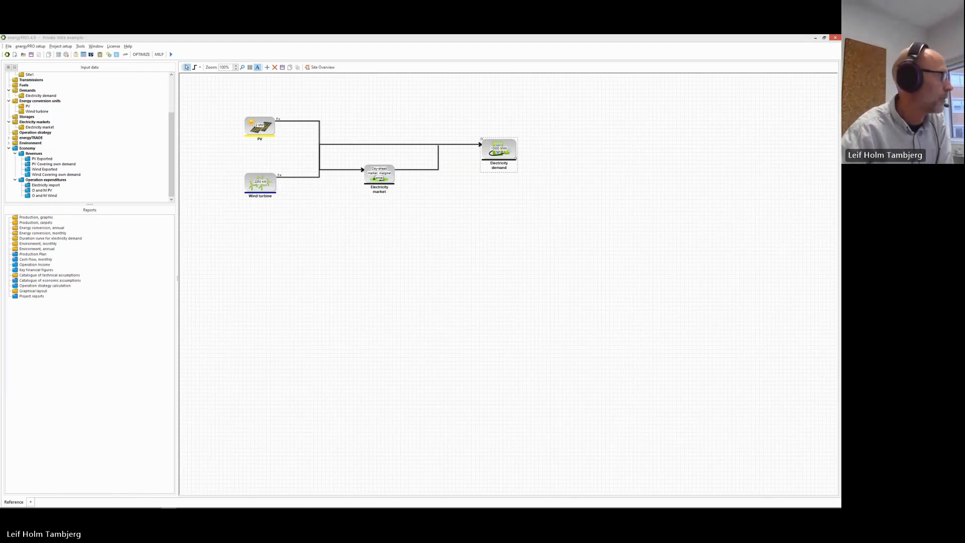
Move the calculation progress window aside and mark Thursday 05-01 across the revenue and production charts.
left_click_drag(385, 247, 464, 245)
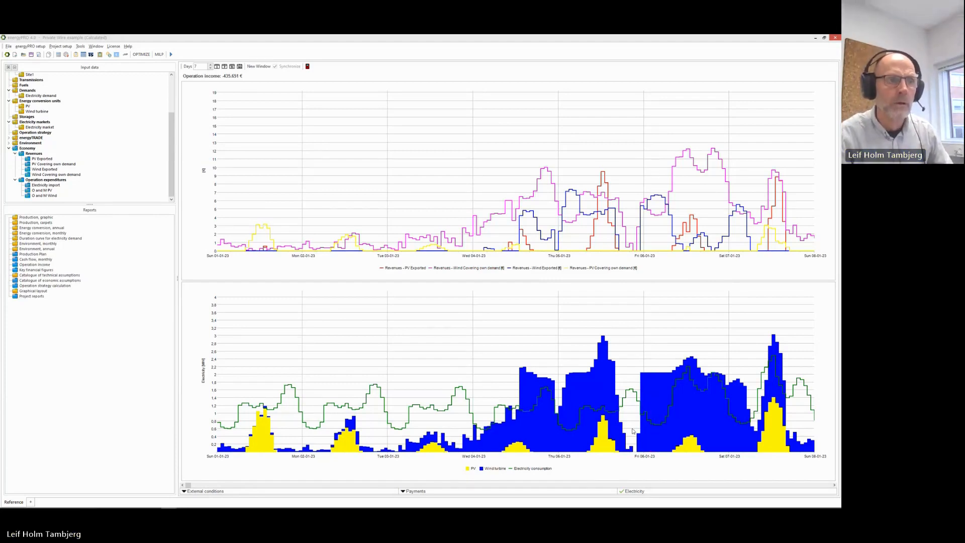
left_click(603, 240)
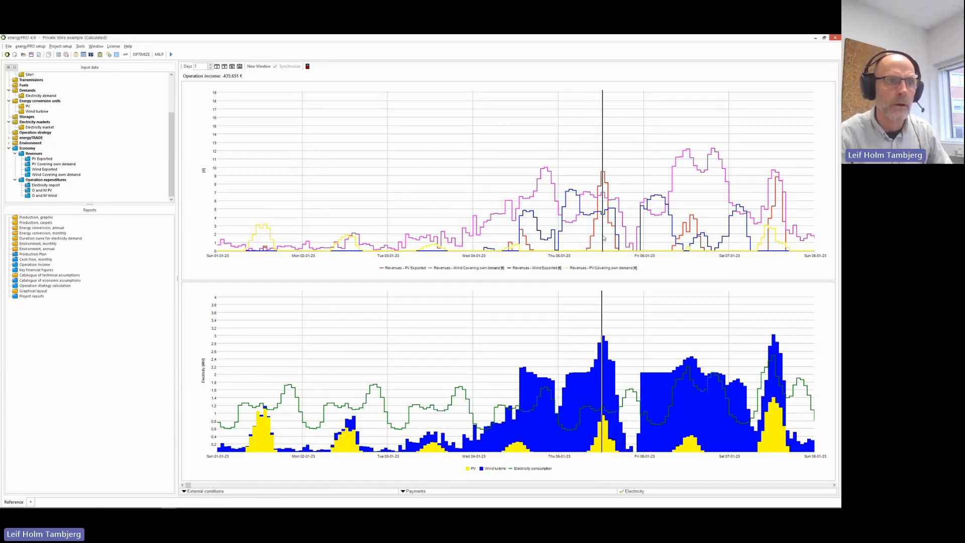
mouse_move(603, 238)
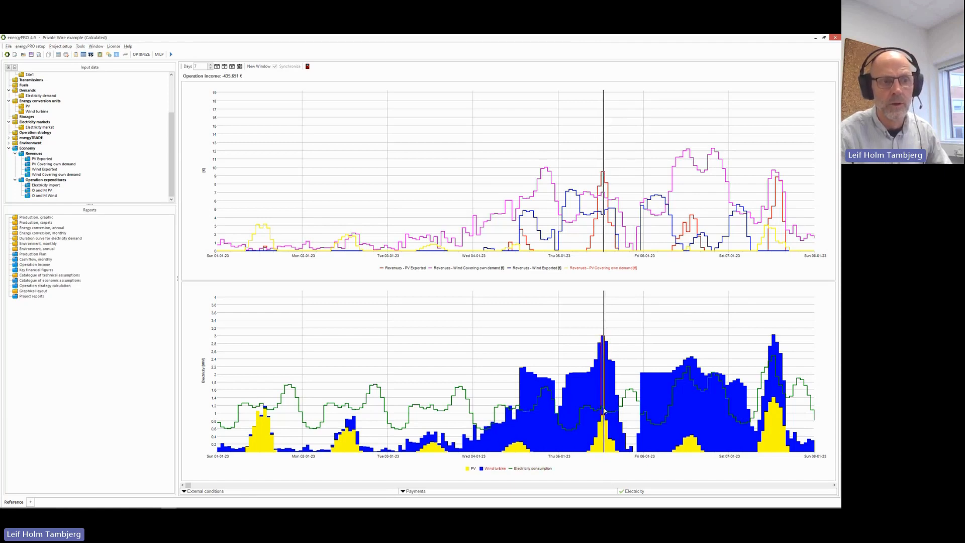
mouse_move(604, 425)
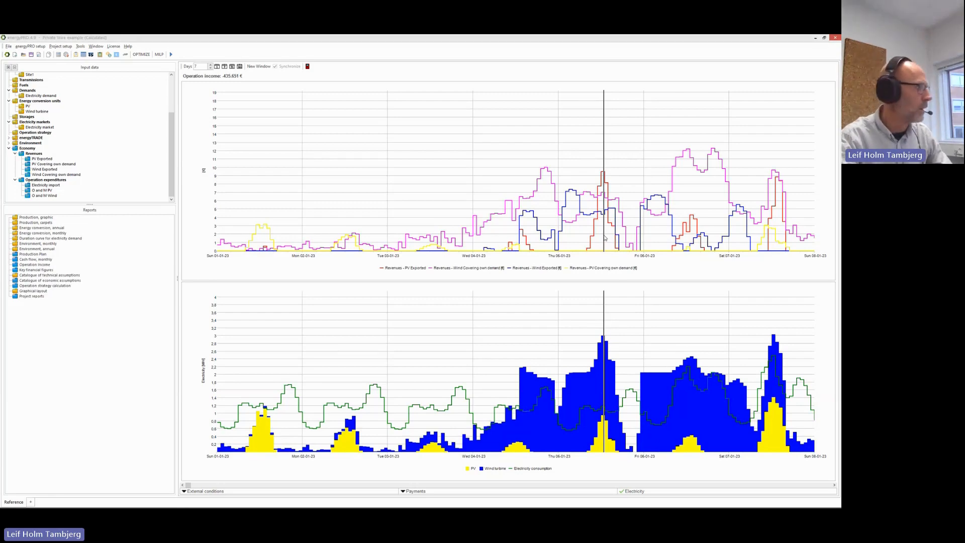
Return to the presentation and advance two slides to the closing Thank you slide.
key("alt+Tab")
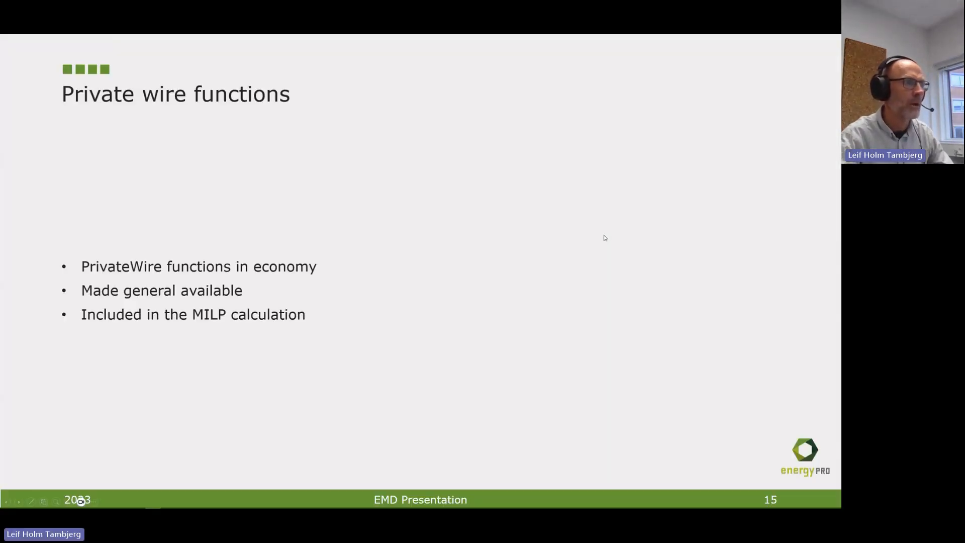
key("Right")
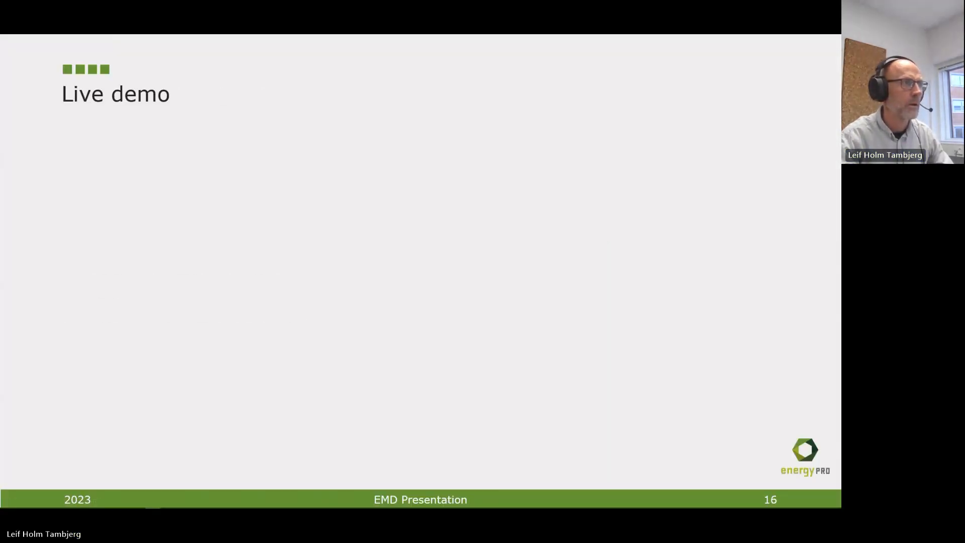
key("Right")
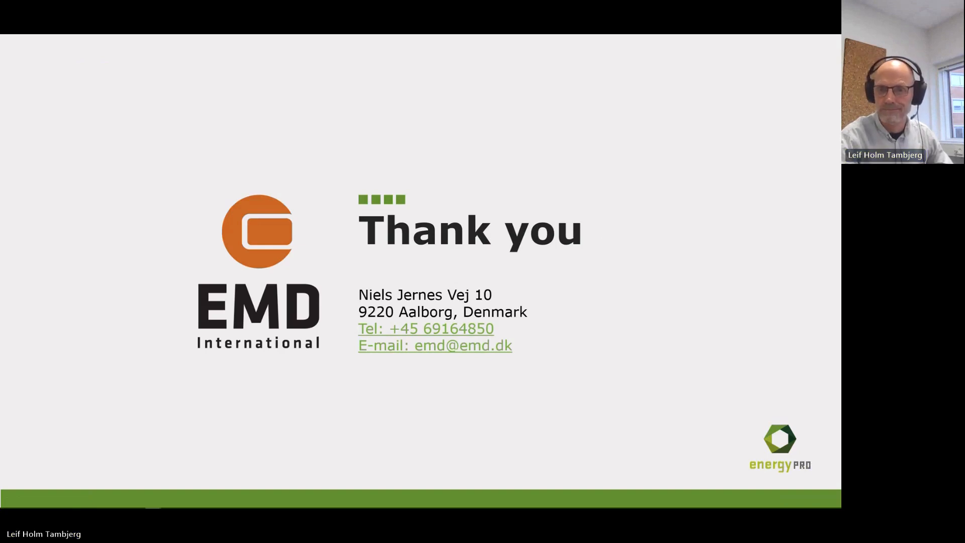